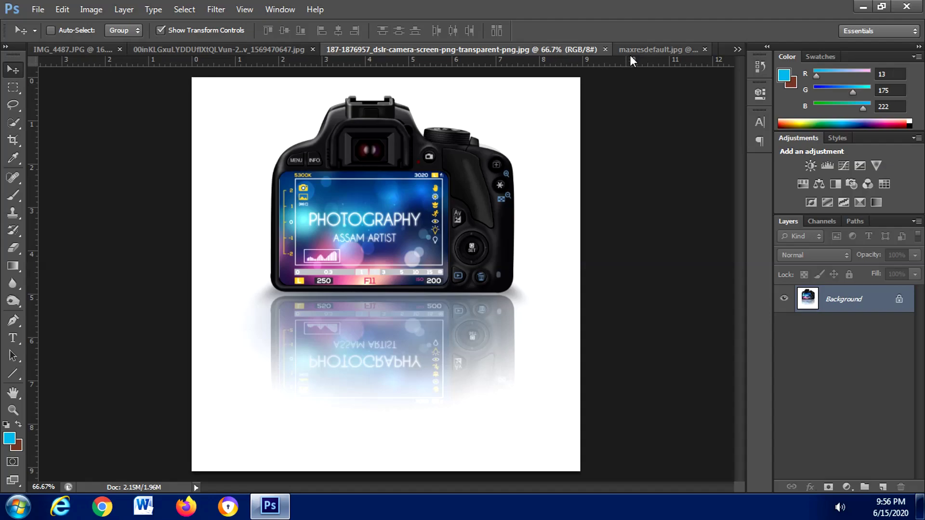
# - Look through the other open images and return to the IMG_4487.JPG photo
pyautogui.click(635, 51)
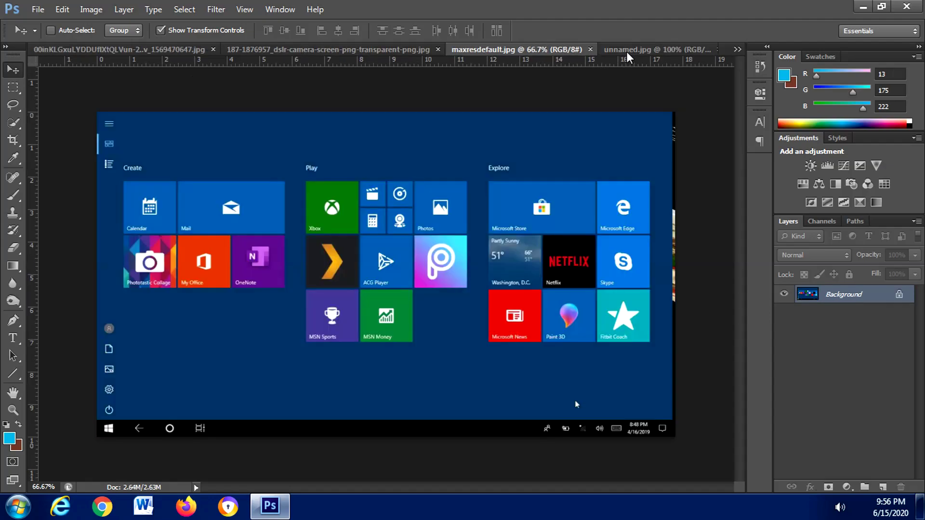
pyautogui.click(666, 51)
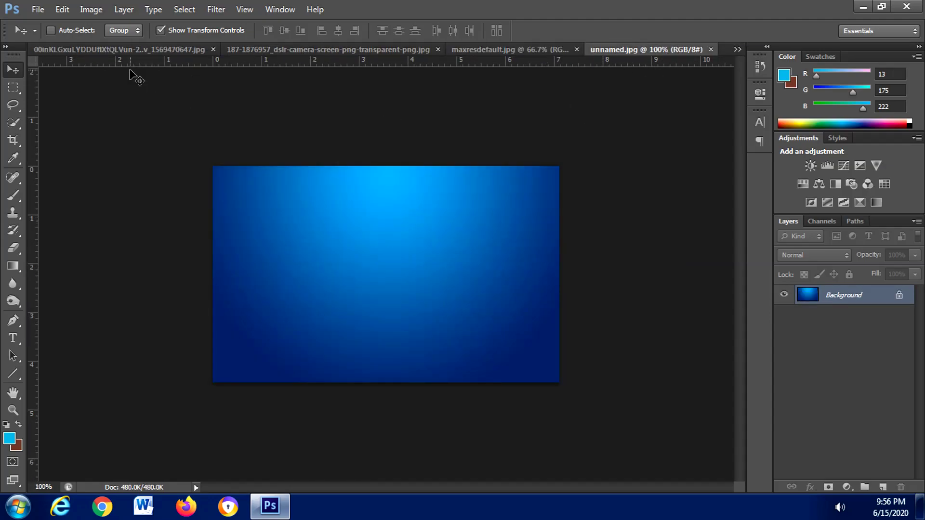
pyautogui.click(122, 48)
pyautogui.click(60, 50)
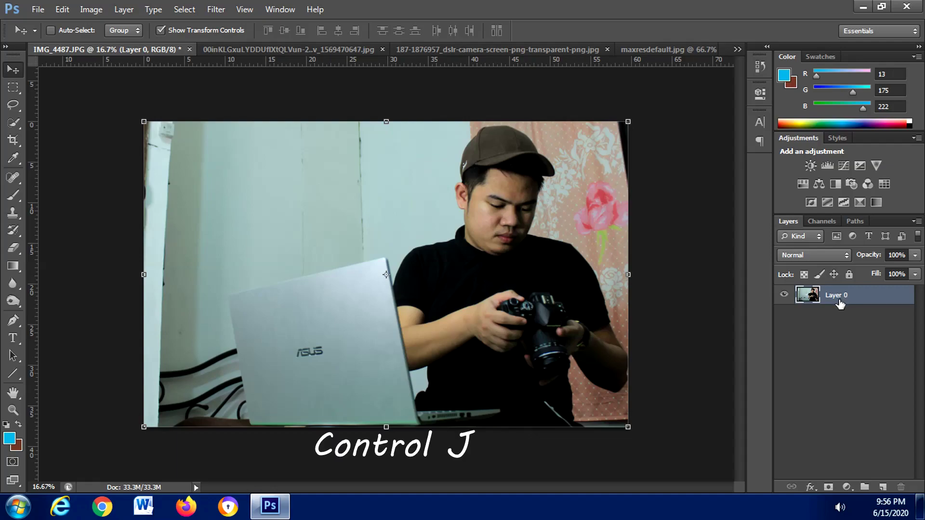
# - Duplicate Layer 0 and darken the copy with Levels, setting the output white level to 95
pyautogui.hotkey('ctrl', 'j')
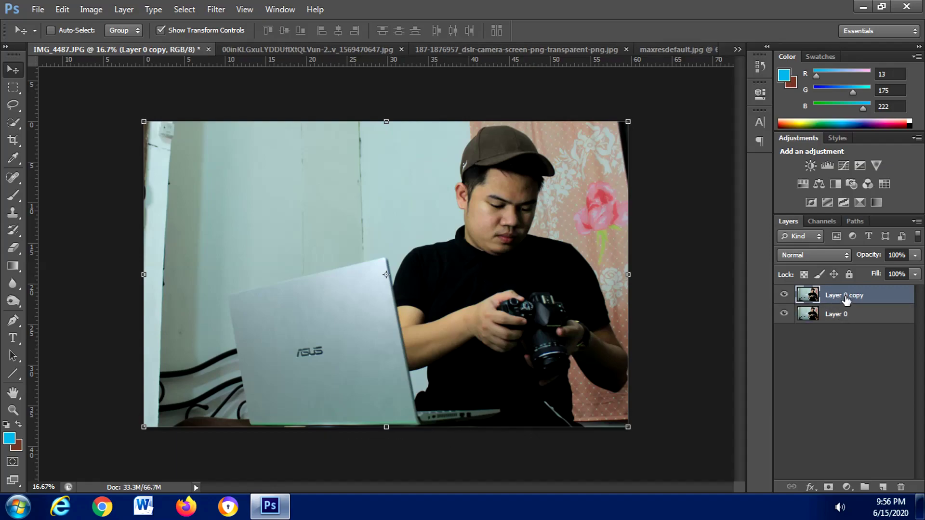
pyautogui.click(92, 9)
pyautogui.moveTo(166, 50)
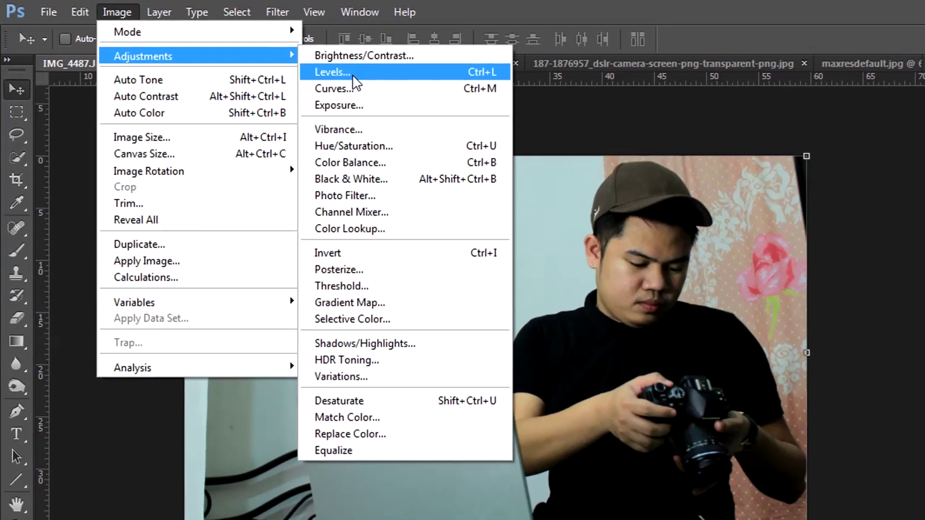
pyautogui.click(352, 74)
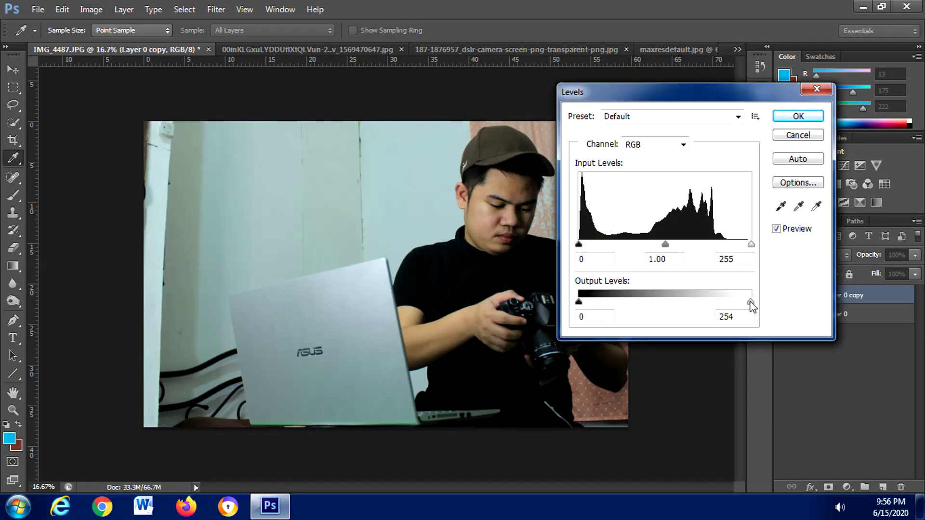
pyautogui.moveTo(751, 303); pyautogui.dragTo(643, 298)
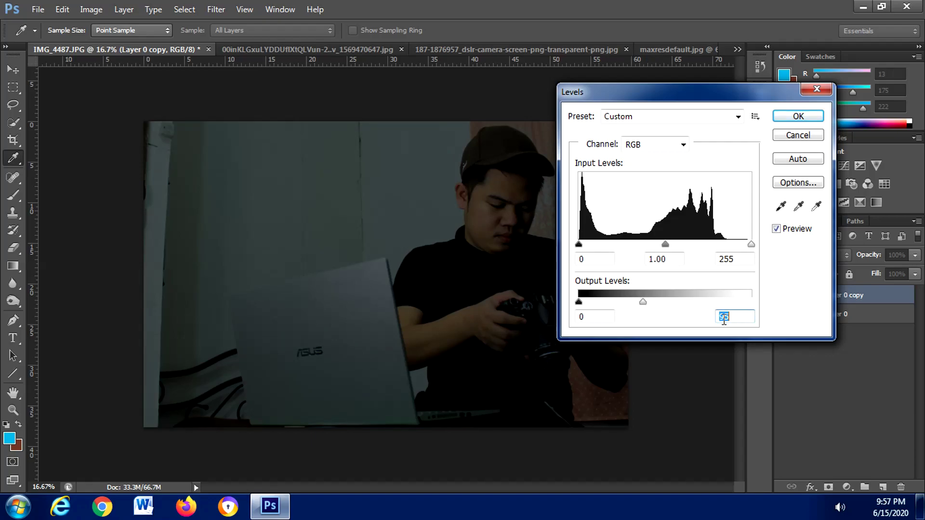
pyautogui.click(800, 117)
pyautogui.press('v')
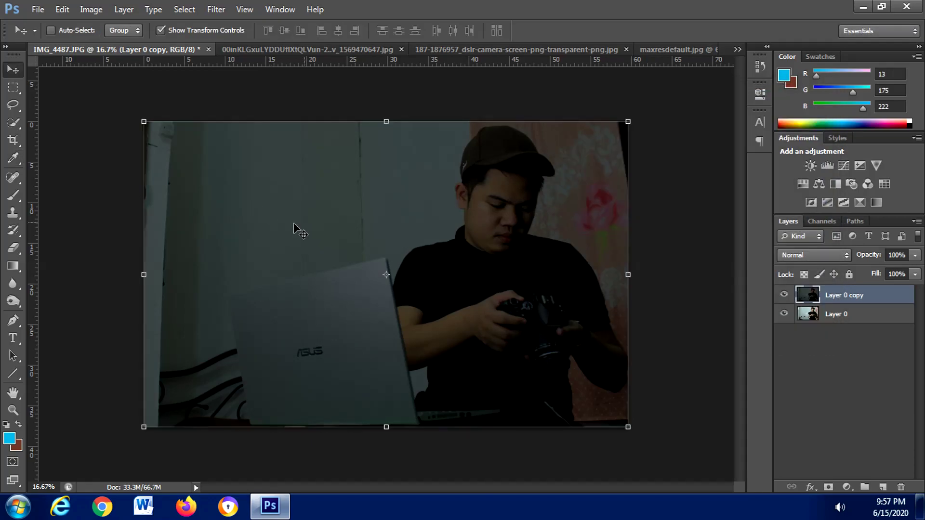
# - Erase softly over the man's face and forearm on Layer 0 copy with the Eraser at 20% opacity
pyautogui.click(13, 248)
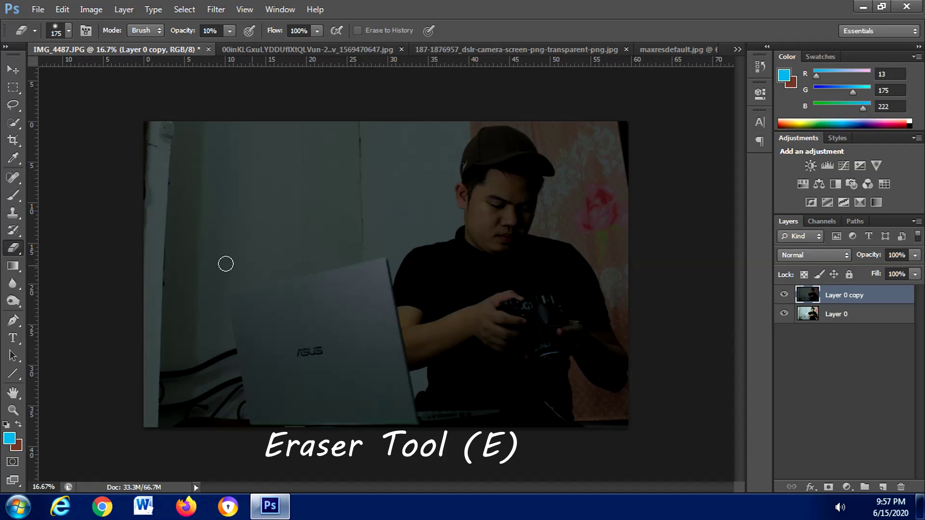
pyautogui.click(230, 31)
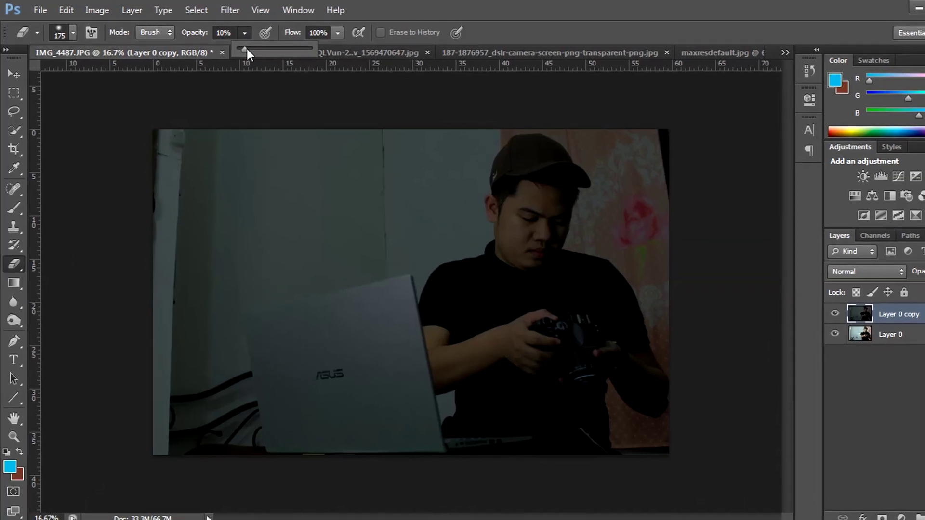
pyautogui.moveTo(246, 48); pyautogui.dragTo(251, 50)
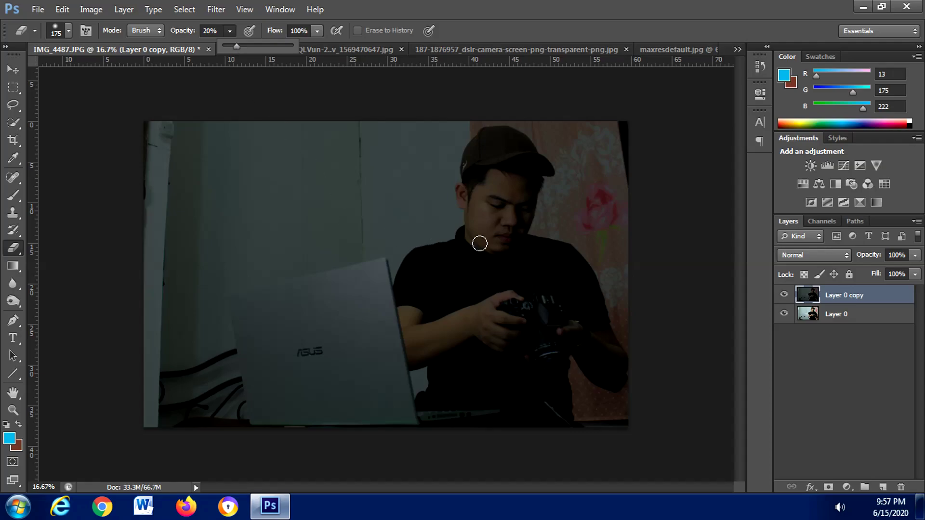
pyautogui.click(496, 206)
pyautogui.moveTo(492, 177)
pyautogui.mouseDown()
pyautogui.moveTo(479, 209)
pyautogui.moveTo(479, 238)
pyautogui.moveTo(491, 242)
pyautogui.moveTo(493, 182)
pyautogui.moveTo(497, 215)
pyautogui.moveTo(487, 235)
pyautogui.moveTo(470, 208)
pyautogui.moveTo(473, 232)
pyautogui.mouseUp()
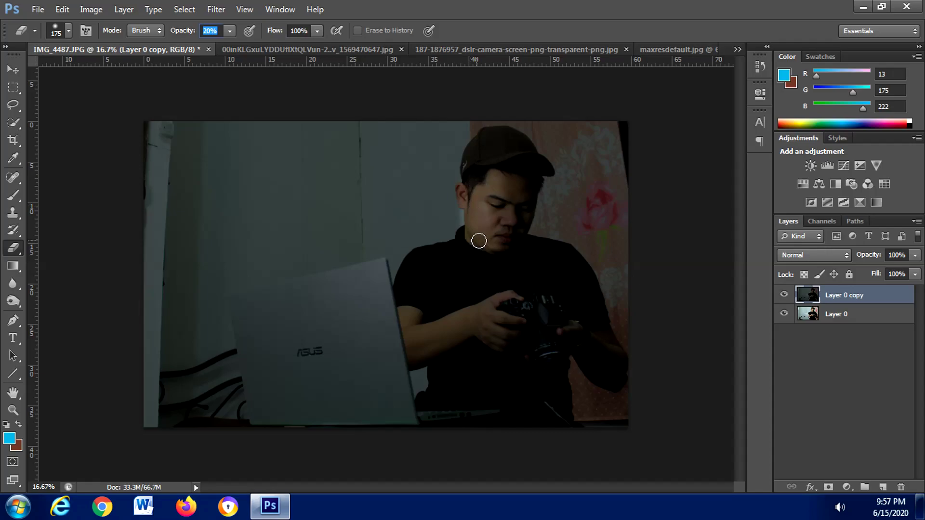
pyautogui.moveTo(498, 245)
pyautogui.mouseDown()
pyautogui.moveTo(506, 207)
pyautogui.moveTo(508, 227)
pyautogui.mouseUp()
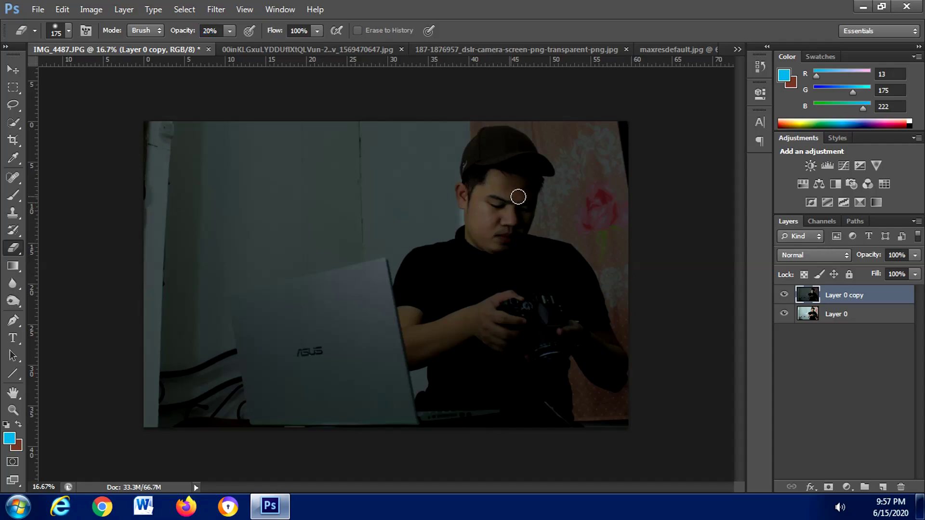
pyautogui.moveTo(509, 231); pyautogui.dragTo(507, 240)
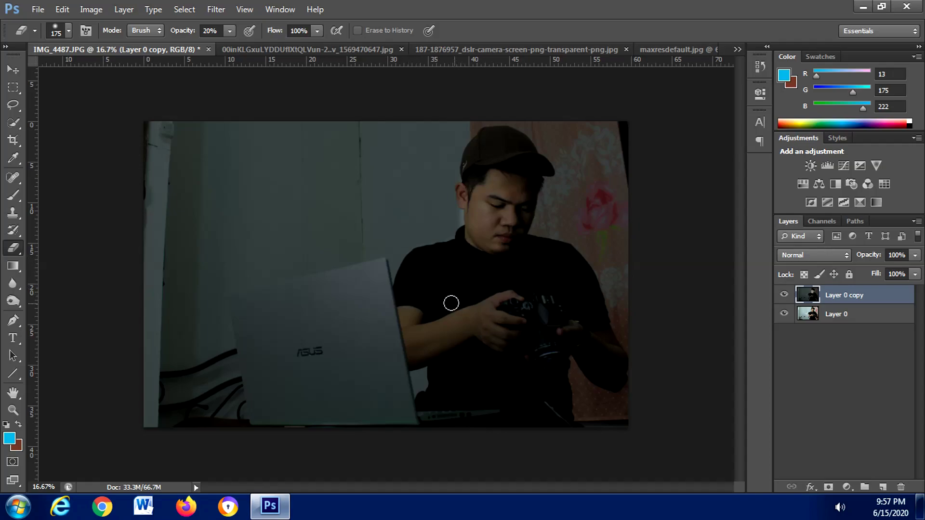
pyautogui.moveTo(413, 324)
pyautogui.mouseDown()
pyautogui.moveTo(476, 314)
pyautogui.moveTo(425, 337)
pyautogui.moveTo(465, 324)
pyautogui.moveTo(496, 300)
pyautogui.moveTo(518, 298)
pyautogui.moveTo(496, 306)
pyautogui.moveTo(503, 317)
pyautogui.moveTo(487, 325)
pyautogui.moveTo(498, 329)
pyautogui.moveTo(464, 328)
pyautogui.mouseUp()
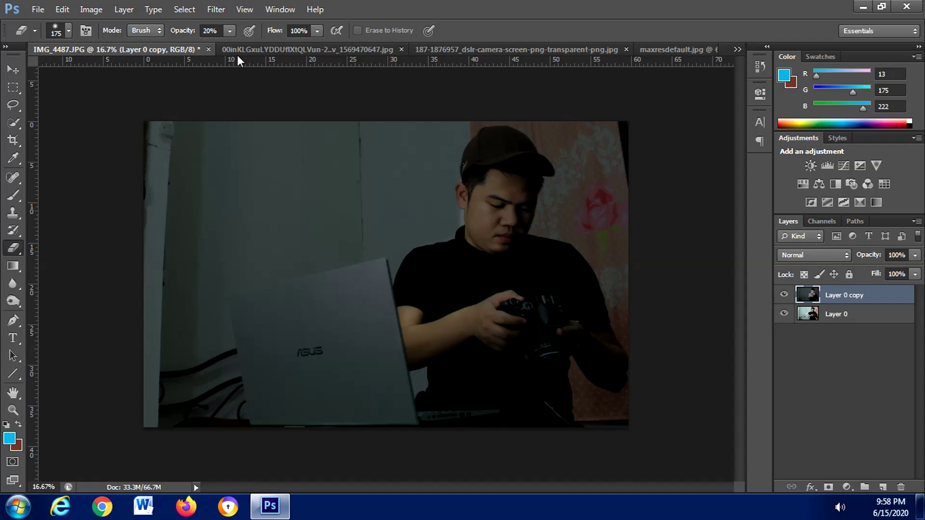
# - Lower the Eraser opacity to 10% and brighten the man's face and arm with further strokes
pyautogui.moveTo(230, 30); pyautogui.dragTo(304, 62)
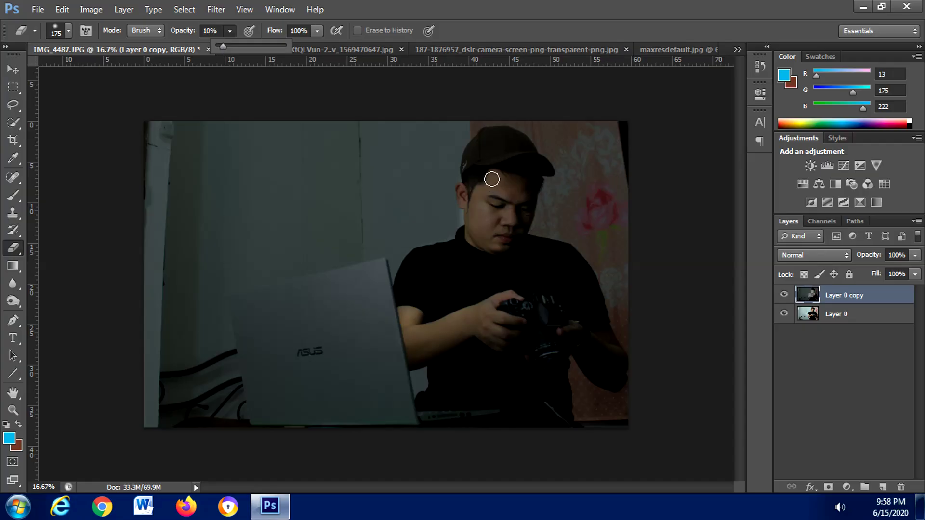
pyautogui.click(493, 177)
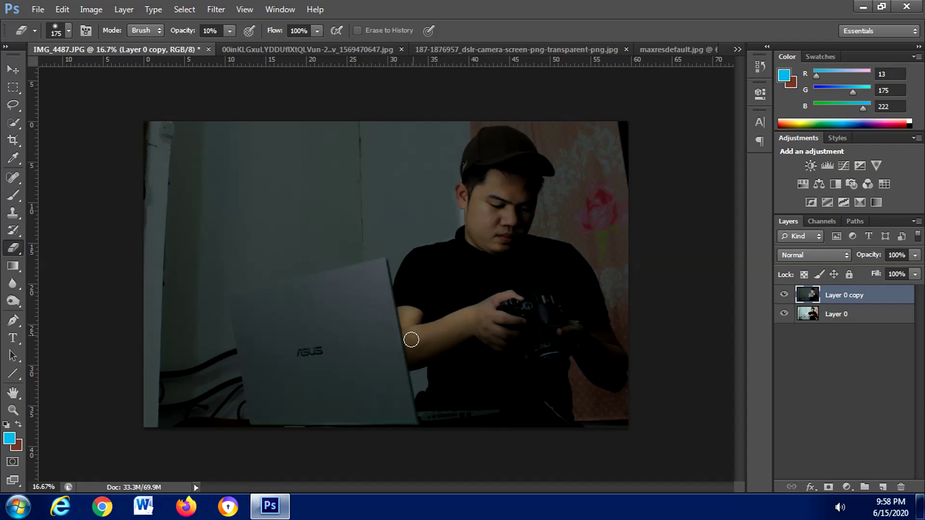
pyautogui.click(415, 316)
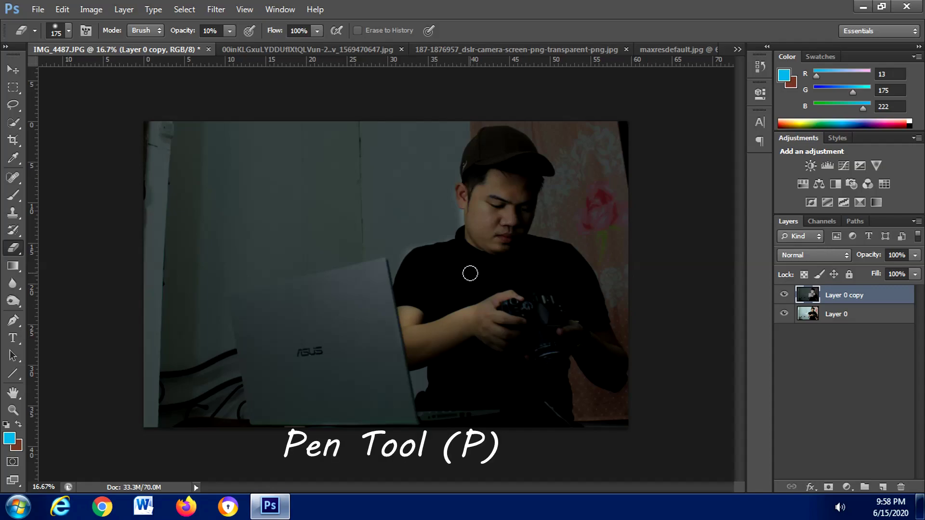
# - Start a Pen tool path at the laptop lid's upper-left corner and trace its top edge to the upper-right corner
pyautogui.click(16, 319)
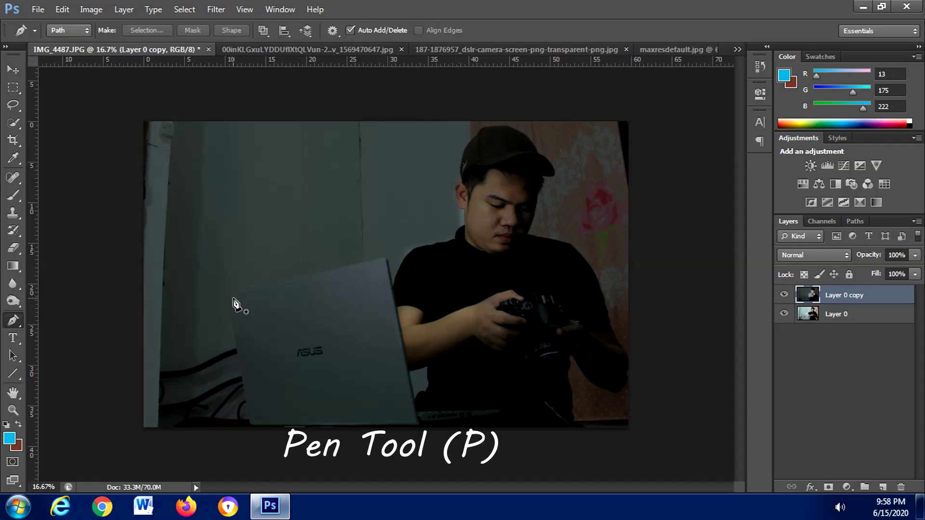
pyautogui.hotkey('ctrl', '+')
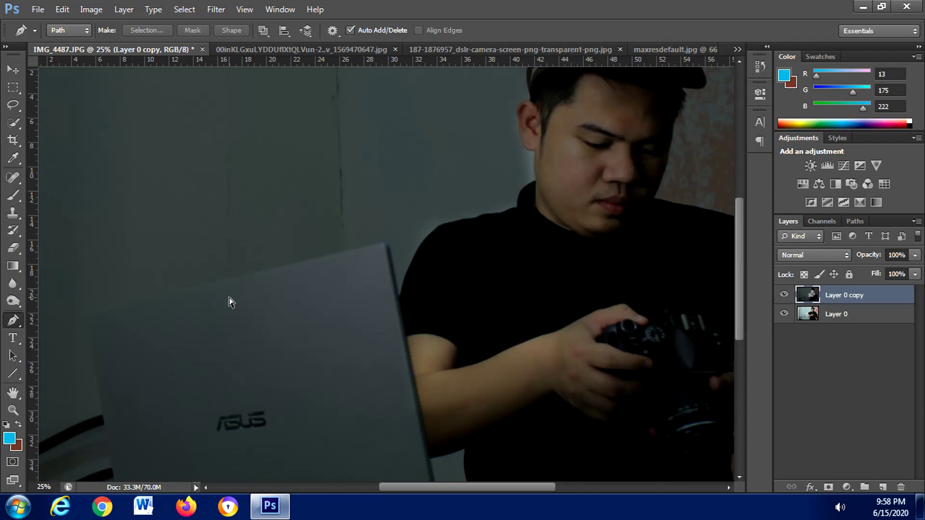
pyautogui.hotkey('ctrl', '+')
pyautogui.hotkey('ctrl', '+')
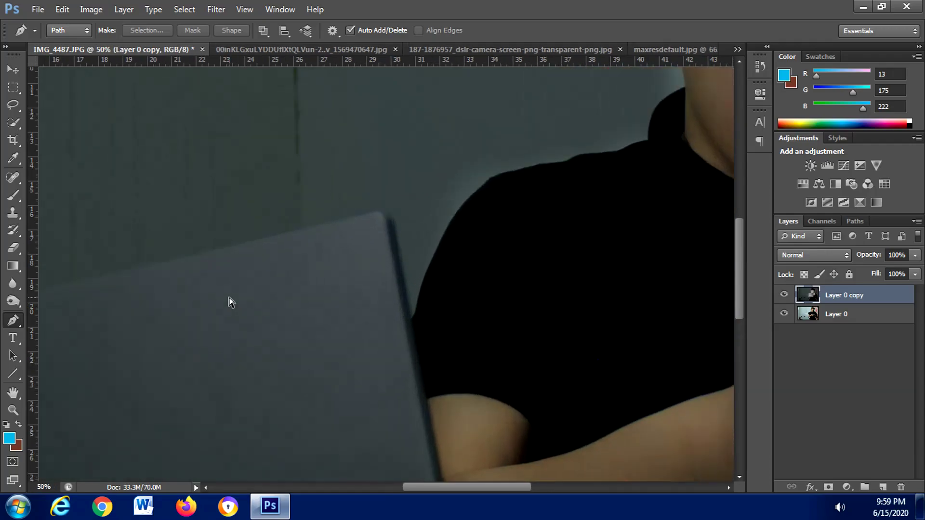
pyautogui.hotkey('ctrl', '+')
pyautogui.moveTo(446, 480); pyautogui.dragTo(377, 480)
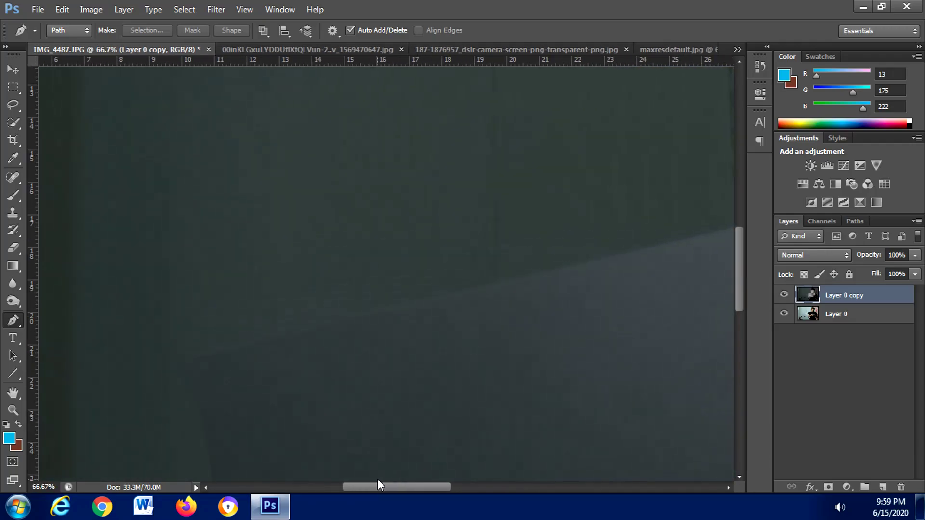
pyautogui.click(197, 357)
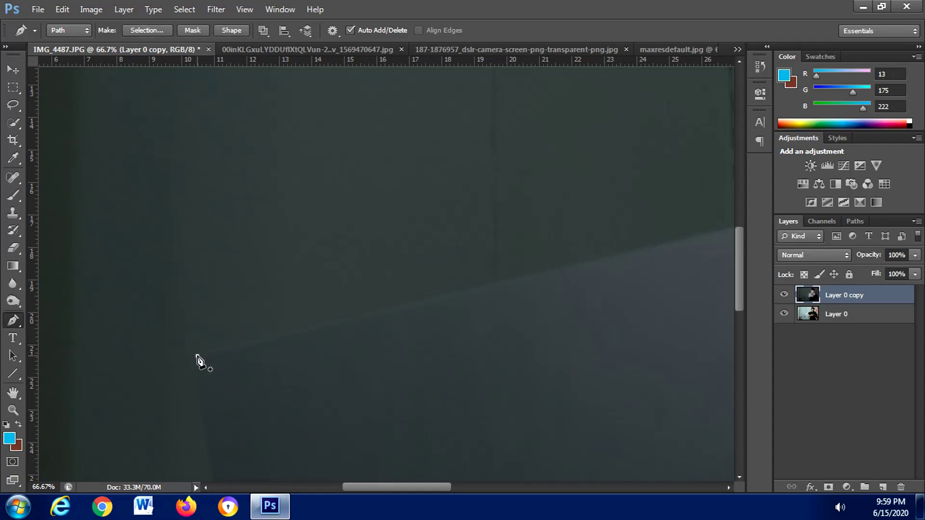
pyautogui.click(652, 248)
pyautogui.moveTo(424, 488); pyautogui.dragTo(472, 485)
pyautogui.click(516, 210)
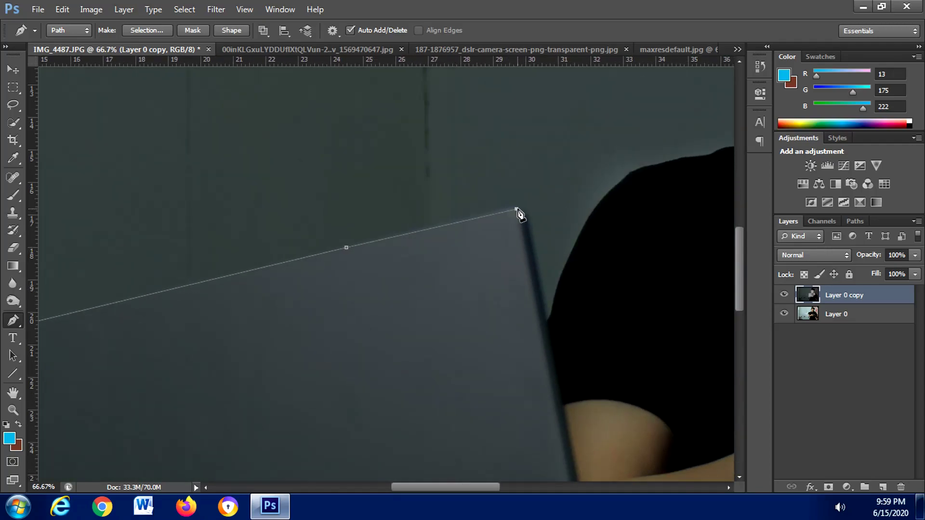
pyautogui.hotkey('ctrl', 'z')
pyautogui.click(511, 207)
# - Continue the path around the lid's upper-right corner and down its right edge to the hinge
pyautogui.moveTo(529, 220); pyautogui.dragTo(532, 237)
pyautogui.click(567, 417)
pyautogui.moveTo(739, 279); pyautogui.dragTo(738, 398)
pyautogui.click(607, 363)
pyautogui.click(628, 479)
pyautogui.click(646, 316)
# - Trace the path around the laptop's keyboard base and back beneath it to the lid's lower edge
pyautogui.hscroll(5, 645, 316)
pyautogui.click(557, 310)
pyautogui.click(607, 307)
pyautogui.click(614, 320)
pyautogui.moveTo(575, 343); pyautogui.dragTo(515, 357)
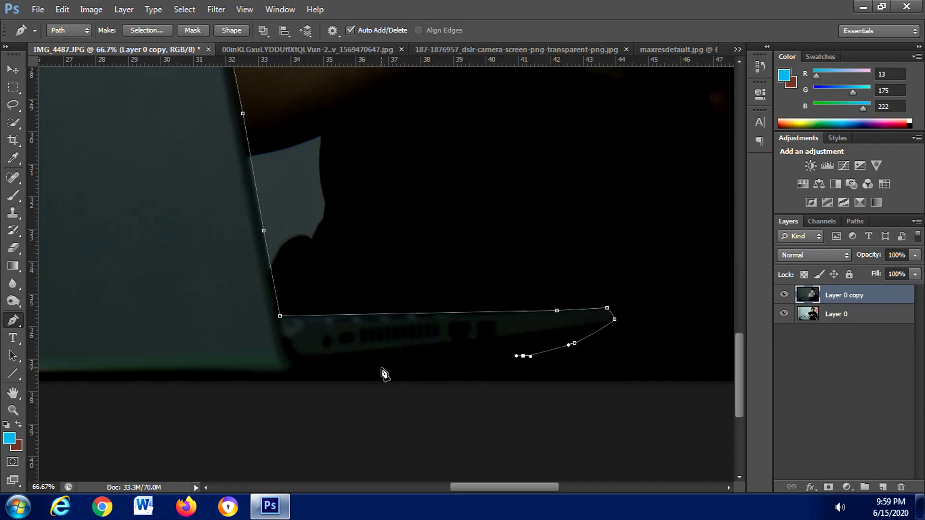
pyautogui.moveTo(381, 367); pyautogui.dragTo(374, 368)
pyautogui.moveTo(274, 373); pyautogui.dragTo(268, 374)
# - Trace the laptop lid's bottom and left edges and close the path at its starting point
pyautogui.click(174, 371)
pyautogui.click(42, 375)
pyautogui.hscroll(-10, 431, 409)
pyautogui.click(379, 372)
pyautogui.click(331, 115)
pyautogui.scroll(8, 744, 369)
pyautogui.click(288, 174)
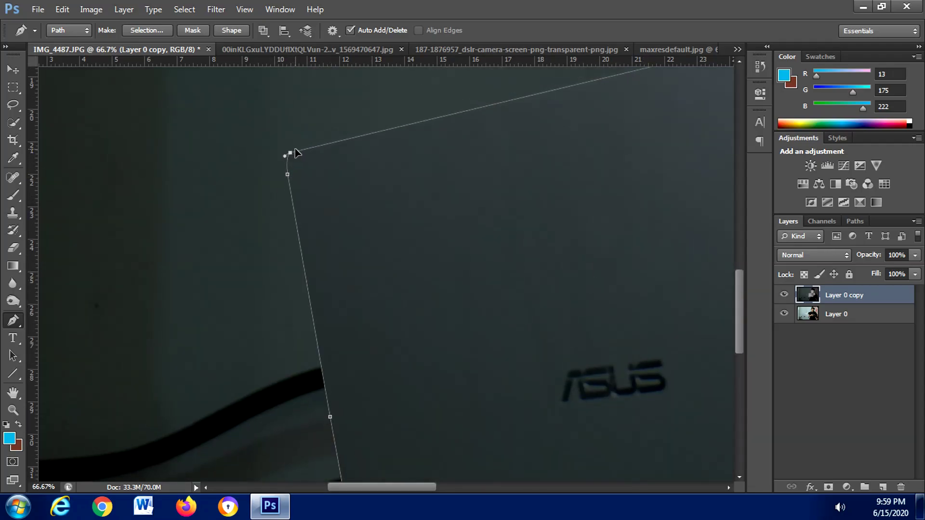
pyautogui.click(298, 150)
# - Convert the laptop path to a new selection with 0 pixels feather and copy it to its own layer
pyautogui.rightClick(475, 217)
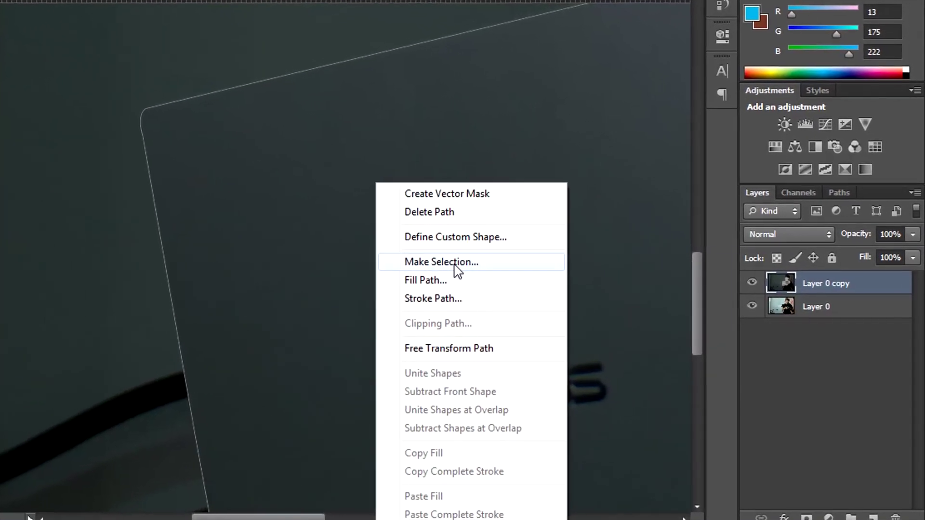
pyautogui.click(508, 272)
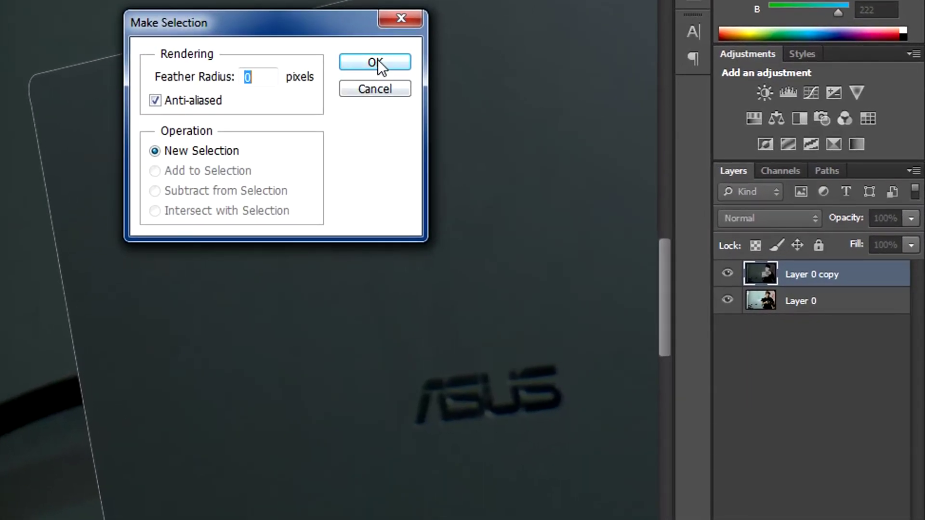
pyautogui.click(377, 61)
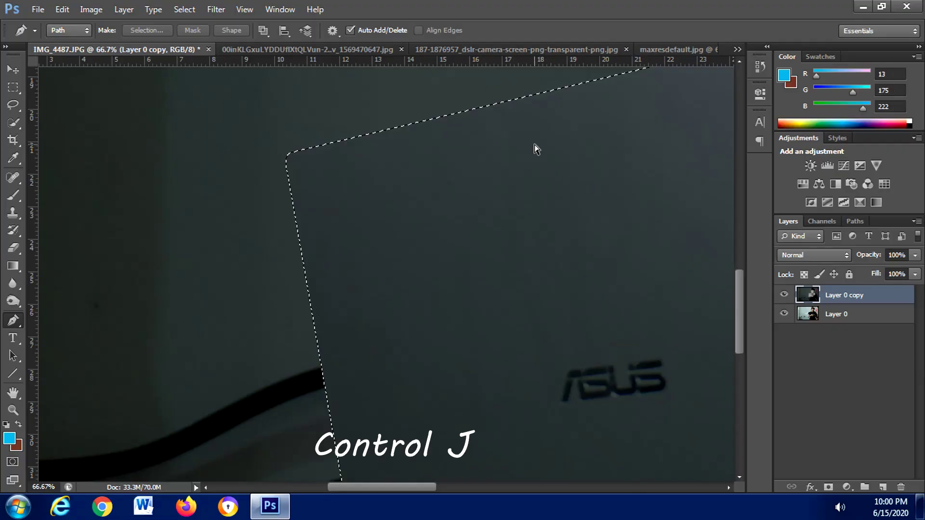
pyautogui.hotkey('ctrl', 'j')
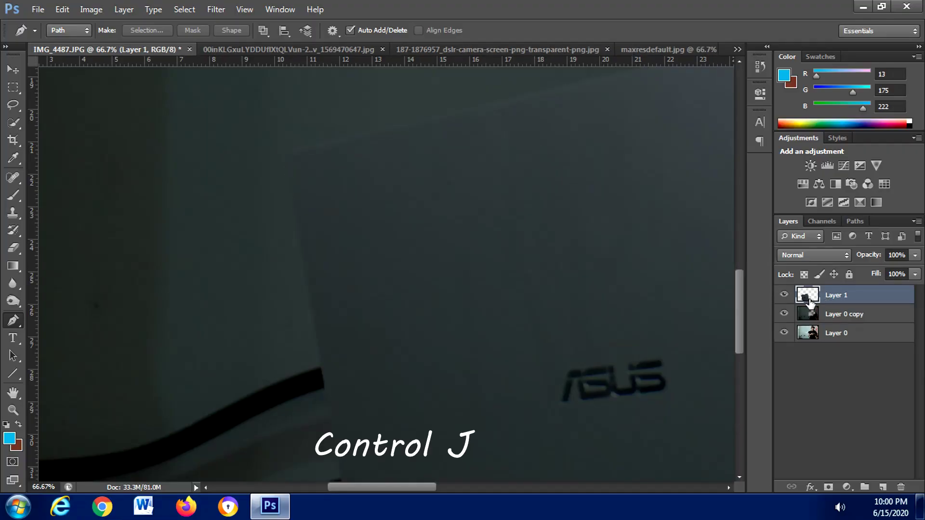
# - On Layer 0 copy, start a Pen path at the man's thumb tip and trace the camera's top edge across the viewfinder hump
pyautogui.click(837, 318)
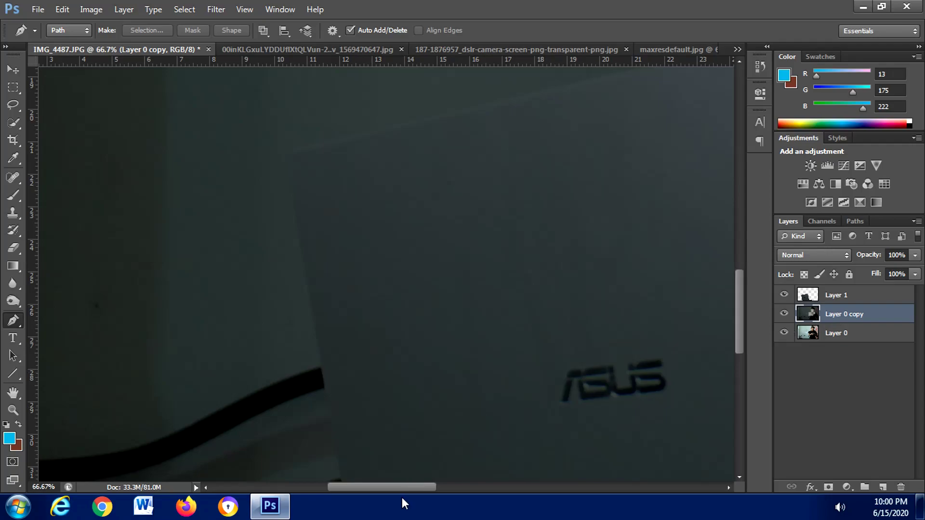
pyautogui.moveTo(399, 488); pyautogui.dragTo(589, 456)
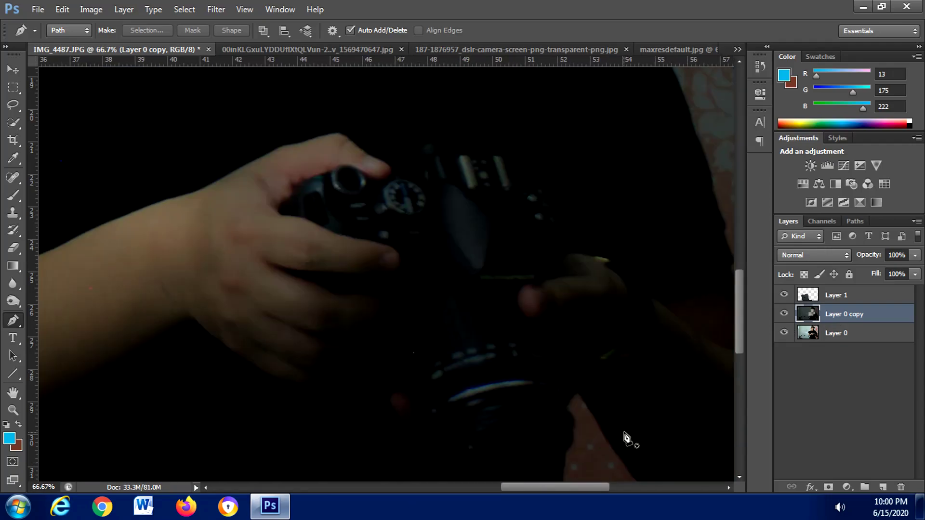
pyautogui.moveTo(739, 330); pyautogui.dragTo(738, 323)
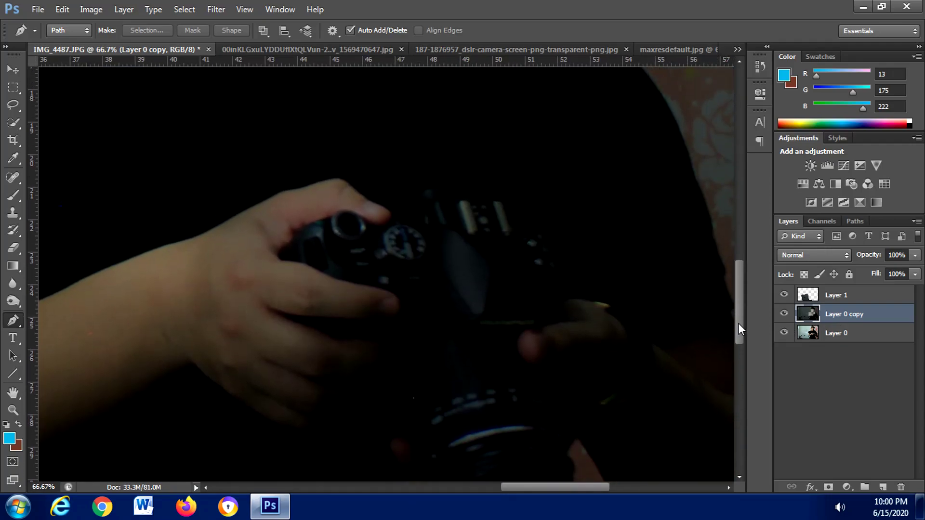
pyautogui.click(390, 220)
pyautogui.click(426, 190)
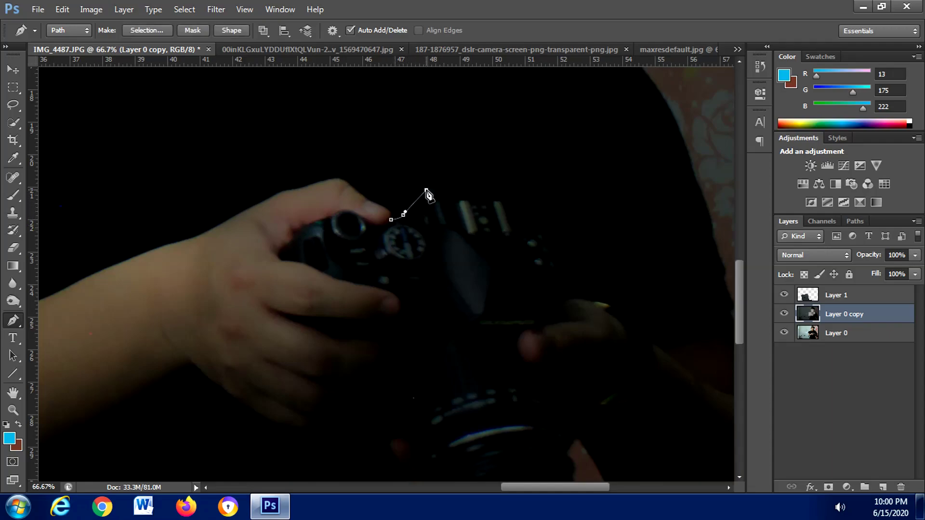
pyautogui.click(472, 188)
pyautogui.hotkey('ctrl', 'z')
pyautogui.click(493, 191)
pyautogui.click(494, 198)
# - Continue the path along the camera's right shoulder and down its side to the supporting hand
pyautogui.moveTo(505, 204); pyautogui.dragTo(513, 223)
pyautogui.click(544, 231)
pyautogui.click(561, 239)
pyautogui.moveTo(576, 280); pyautogui.dragTo(575, 289)
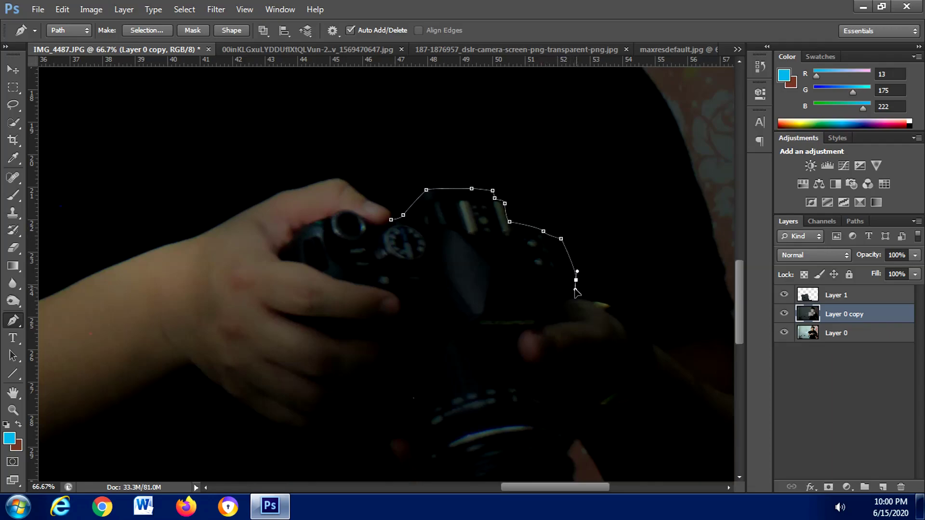
pyautogui.click(567, 298)
pyautogui.click(559, 311)
pyautogui.click(551, 325)
# - Trace the path past the supporting thumb, down the lens's right side and around its front end
pyautogui.moveTo(517, 343); pyautogui.dragTo(549, 383)
pyautogui.moveTo(562, 417); pyautogui.dragTo(576, 360)
pyautogui.click(585, 380)
pyautogui.click(512, 427)
pyautogui.click(459, 431)
pyautogui.click(438, 407)
# - Continue the path up the lens's left side and around the fingertips gripping the camera
pyautogui.click(429, 369)
pyautogui.moveTo(415, 323); pyautogui.dragTo(391, 284)
pyautogui.click(378, 280)
pyautogui.click(398, 252)
pyautogui.moveTo(373, 245); pyautogui.dragTo(369, 231)
pyautogui.click(369, 230)
pyautogui.click(402, 225)
pyautogui.click(399, 200)
# - Trace the camera grip between the index finger and thumb and close the path at its starting point
pyautogui.moveTo(339, 183); pyautogui.dragTo(350, 116)
pyautogui.click(286, 160)
pyautogui.click(295, 150)
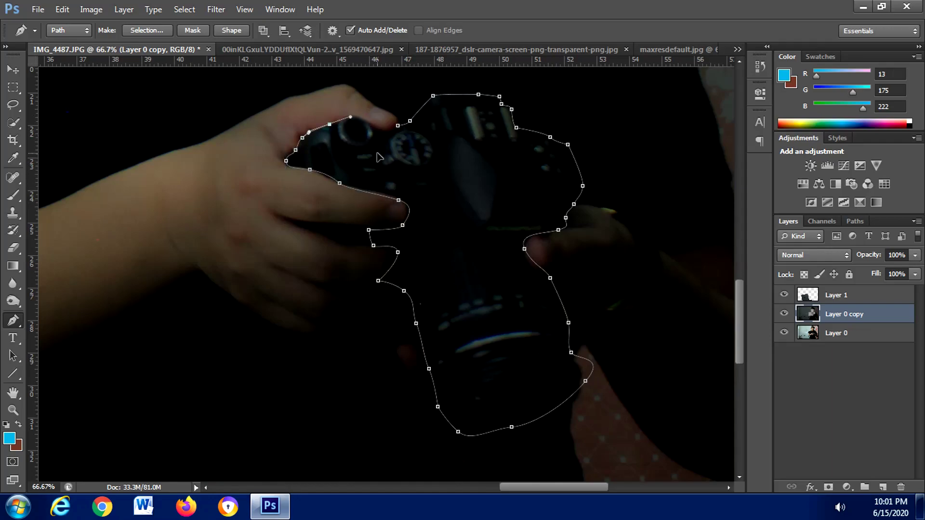
pyautogui.moveTo(373, 126); pyautogui.dragTo(401, 131)
pyautogui.keyDown('ctrl'); pyautogui.click(459, 185); pyautogui.keyUp('ctrl')
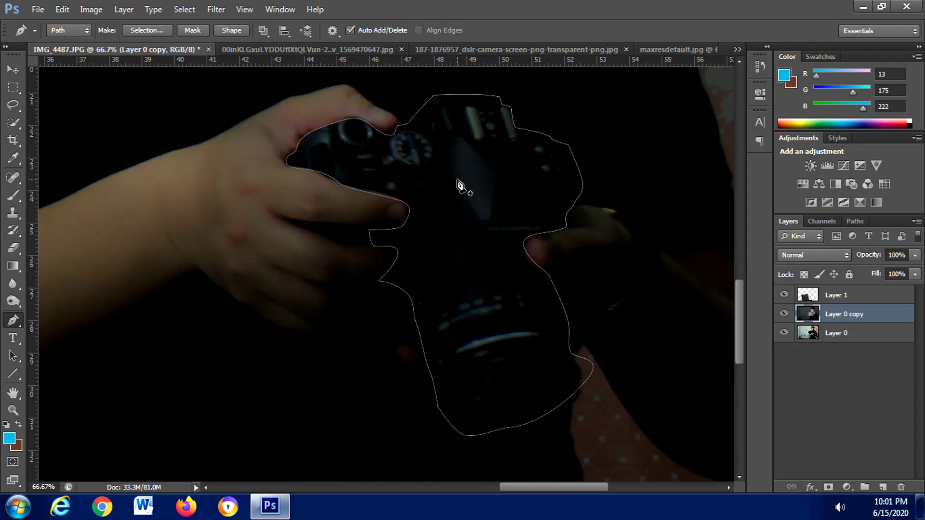
# - Convert the camera path to a new selection with 0 pixels feather and copy it to its own layer
pyautogui.rightClick(458, 184)
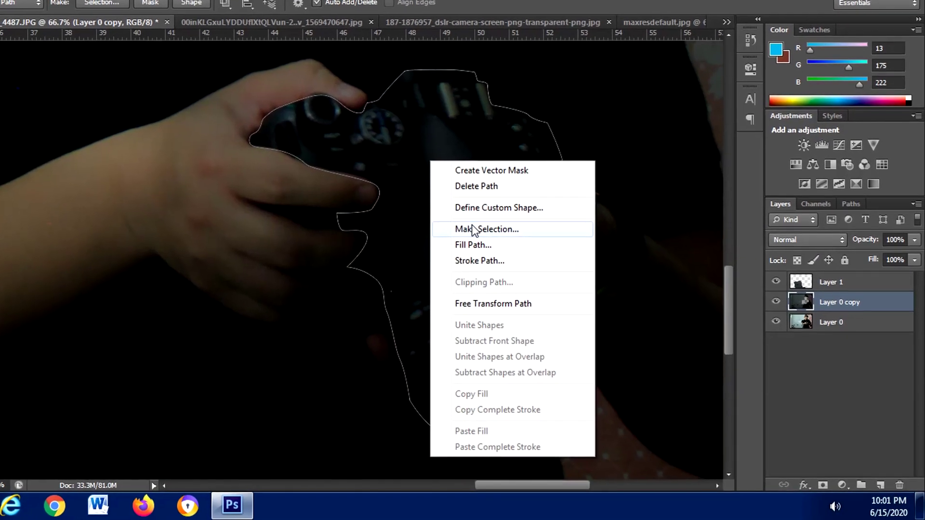
pyautogui.click(461, 222)
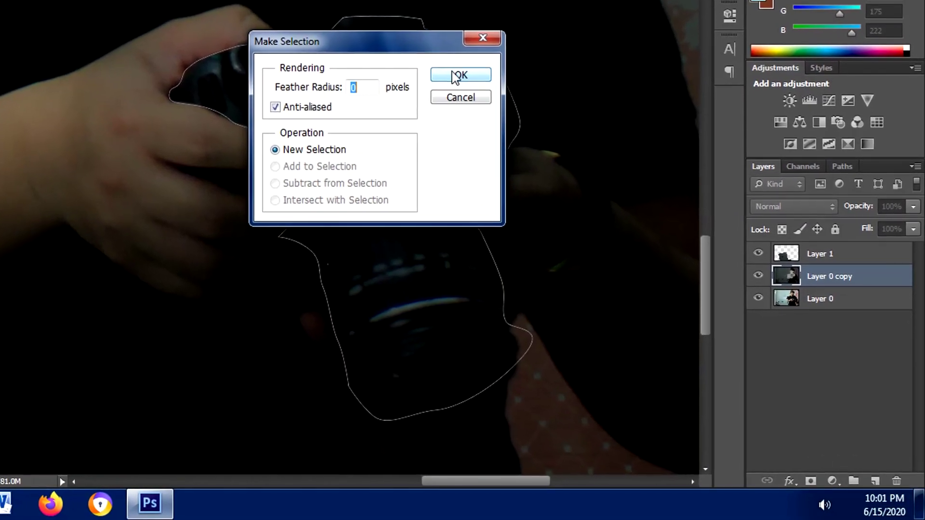
pyautogui.click(492, 114)
pyautogui.hotkey('ctrl', 'j')
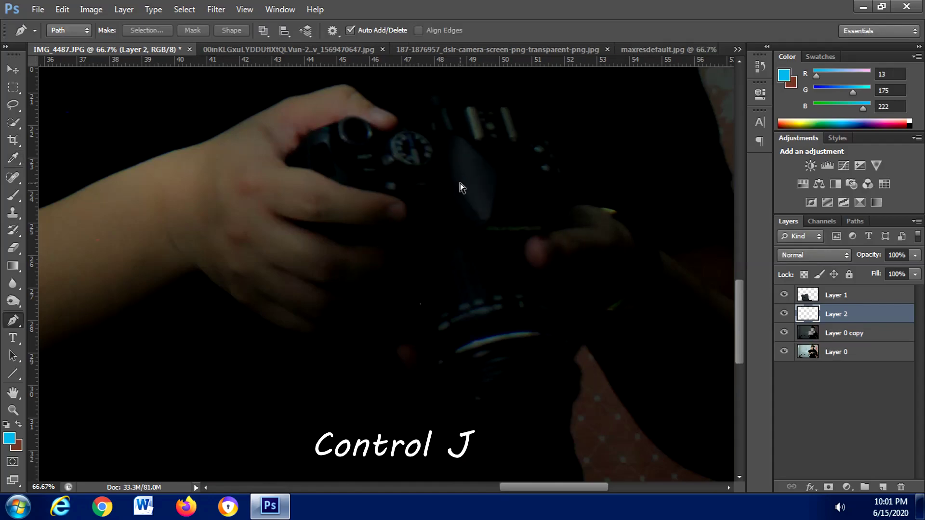
# - Add a new empty layer above Layer 1, the laptop cutout
pyautogui.click(842, 299)
pyautogui.click(836, 315)
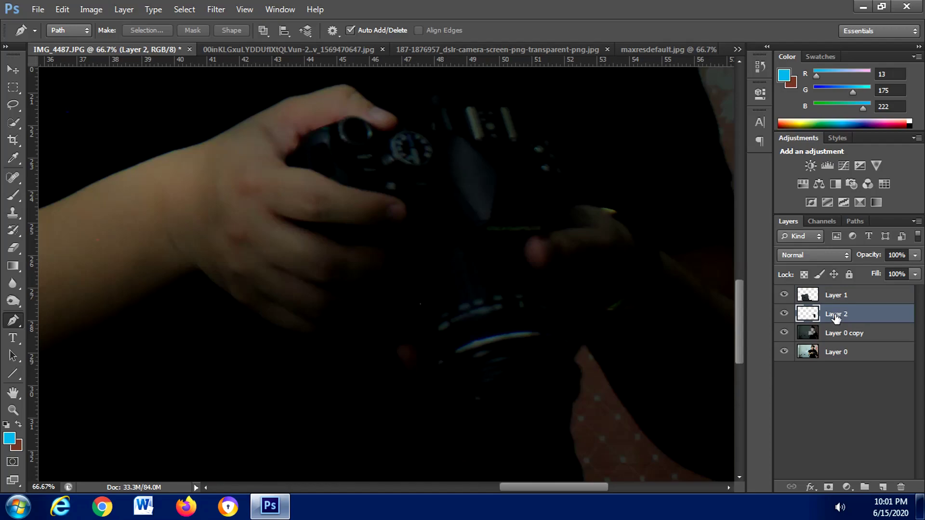
pyautogui.hotkey('ctrl', '-')
pyautogui.hotkey('ctrl', '-')
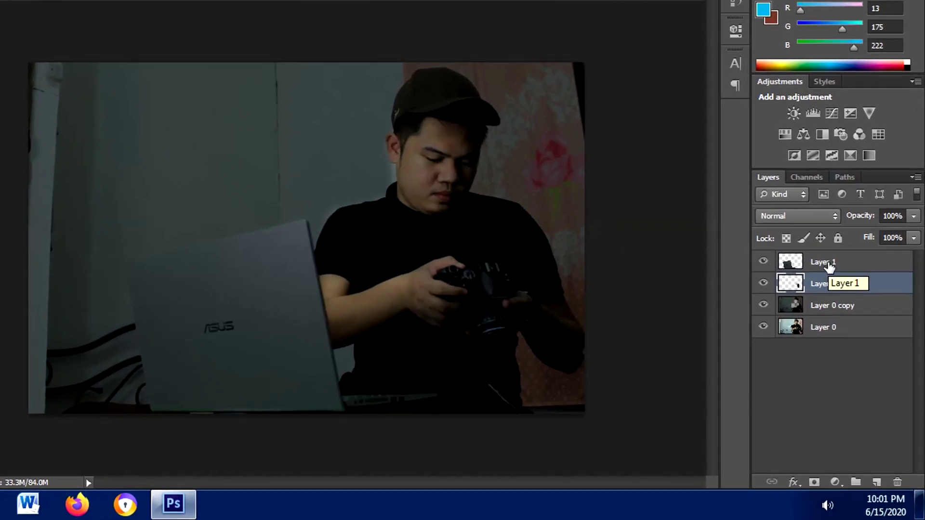
pyautogui.click(832, 284)
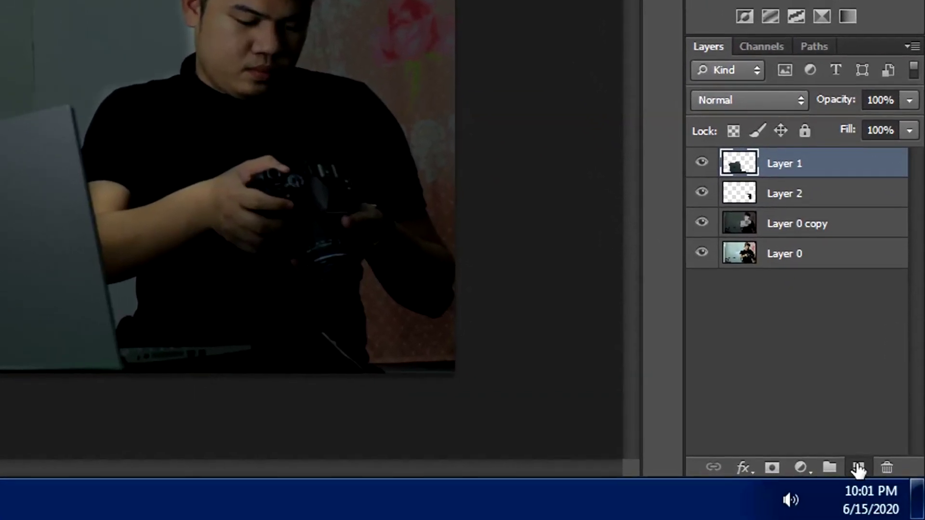
pyautogui.click(857, 468)
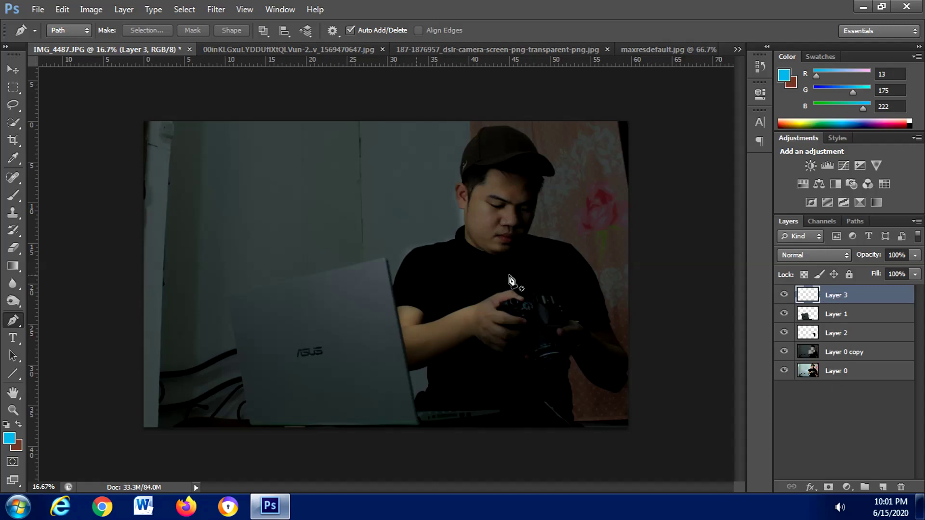
# - Brush turquoise blue (#0dafde) at 15% opacity over the man, the camera, the laptop's upper edge and the wall above it
pyautogui.click(17, 194)
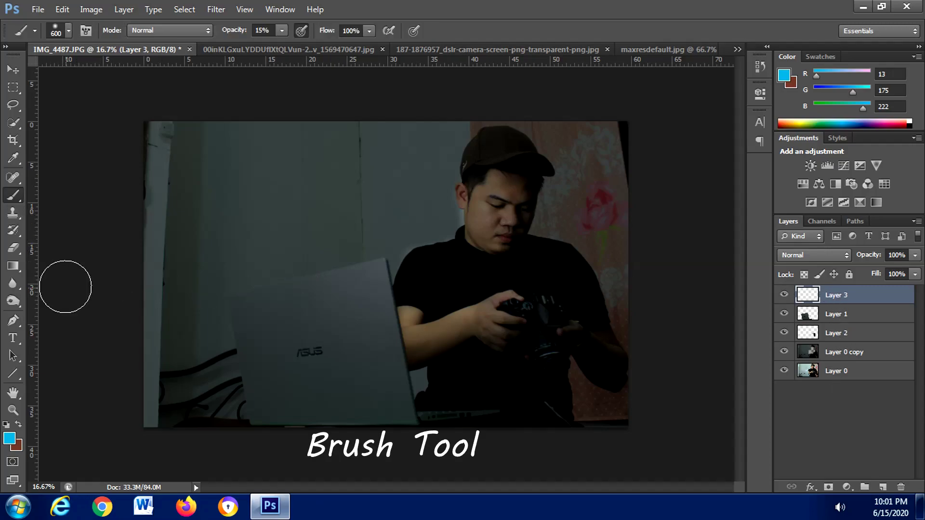
pyautogui.click(9, 439)
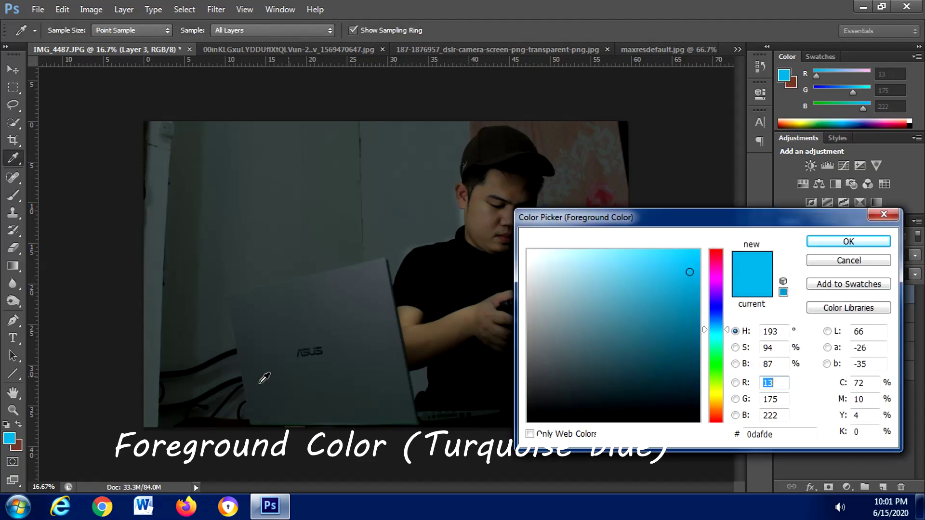
pyautogui.click(841, 241)
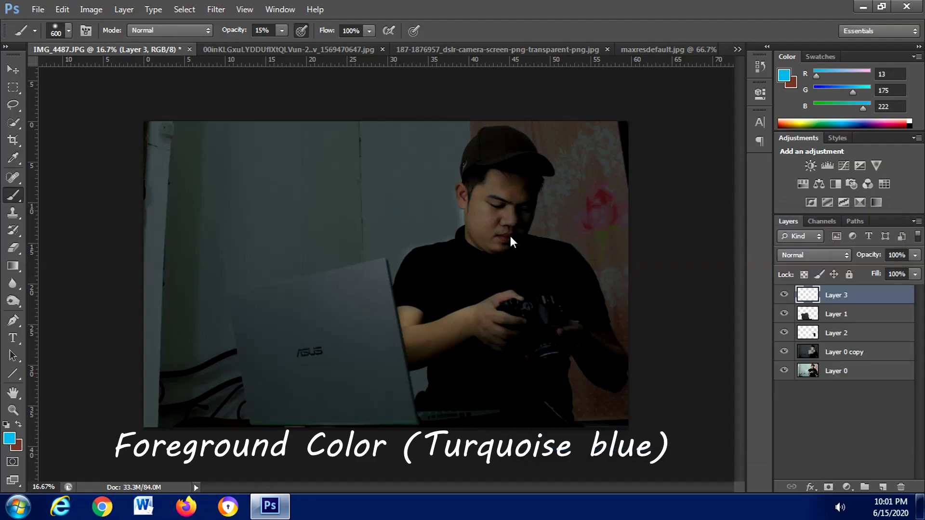
pyautogui.moveTo(502, 198)
pyautogui.mouseDown()
pyautogui.moveTo(479, 215)
pyautogui.moveTo(477, 236)
pyautogui.moveTo(499, 229)
pyautogui.moveTo(513, 202)
pyautogui.moveTo(508, 227)
pyautogui.moveTo(492, 221)
pyautogui.moveTo(486, 201)
pyautogui.moveTo(458, 258)
pyautogui.moveTo(415, 282)
pyautogui.moveTo(414, 291)
pyautogui.mouseUp()
pyautogui.moveTo(434, 260)
pyautogui.mouseDown()
pyautogui.moveTo(414, 332)
pyautogui.moveTo(424, 334)
pyautogui.moveTo(528, 292)
pyautogui.moveTo(528, 275)
pyautogui.moveTo(474, 288)
pyautogui.moveTo(486, 281)
pyautogui.moveTo(519, 276)
pyautogui.moveTo(535, 292)
pyautogui.moveTo(538, 258)
pyautogui.moveTo(549, 298)
pyautogui.moveTo(555, 287)
pyautogui.moveTo(520, 289)
pyautogui.moveTo(547, 291)
pyautogui.moveTo(549, 260)
pyautogui.moveTo(494, 262)
pyautogui.mouseUp()
pyautogui.moveTo(348, 264)
pyautogui.mouseDown()
pyautogui.moveTo(248, 290)
pyautogui.moveTo(320, 267)
pyautogui.moveTo(393, 273)
pyautogui.mouseUp()
pyautogui.moveTo(407, 325)
pyautogui.mouseDown()
pyautogui.moveTo(427, 403)
pyautogui.moveTo(472, 395)
pyautogui.moveTo(423, 380)
pyautogui.moveTo(391, 250)
pyautogui.moveTo(284, 266)
pyautogui.moveTo(433, 223)
pyautogui.moveTo(470, 200)
pyautogui.moveTo(426, 221)
pyautogui.moveTo(387, 274)
pyautogui.moveTo(308, 262)
pyautogui.moveTo(440, 230)
pyautogui.moveTo(512, 236)
pyautogui.moveTo(508, 278)
pyautogui.moveTo(470, 363)
pyautogui.moveTo(450, 345)
pyautogui.moveTo(491, 286)
pyautogui.moveTo(512, 173)
pyautogui.mouseUp()
pyautogui.moveTo(357, 268)
pyautogui.mouseDown()
pyautogui.moveTo(293, 250)
pyautogui.moveTo(452, 207)
pyautogui.moveTo(477, 183)
pyautogui.moveTo(445, 217)
pyautogui.moveTo(313, 271)
pyautogui.moveTo(359, 272)
pyautogui.moveTo(387, 293)
pyautogui.moveTo(323, 271)
pyautogui.moveTo(292, 279)
pyautogui.moveTo(398, 285)
pyautogui.moveTo(429, 370)
pyautogui.moveTo(447, 308)
pyautogui.moveTo(437, 245)
pyautogui.moveTo(420, 271)
pyautogui.moveTo(453, 278)
pyautogui.moveTo(478, 369)
pyautogui.moveTo(426, 376)
pyautogui.moveTo(449, 384)
pyautogui.moveTo(496, 259)
pyautogui.moveTo(547, 290)
pyautogui.moveTo(492, 194)
pyautogui.moveTo(514, 196)
pyautogui.moveTo(453, 212)
pyautogui.moveTo(519, 271)
pyautogui.moveTo(521, 302)
pyautogui.moveTo(568, 280)
pyautogui.moveTo(565, 262)
pyautogui.moveTo(570, 281)
pyautogui.moveTo(509, 226)
pyautogui.moveTo(509, 338)
pyautogui.moveTo(415, 313)
pyautogui.moveTo(423, 358)
pyautogui.moveTo(316, 250)
pyautogui.moveTo(426, 221)
pyautogui.moveTo(518, 218)
pyautogui.moveTo(493, 212)
pyautogui.moveTo(256, 286)
pyautogui.moveTo(273, 266)
pyautogui.moveTo(433, 212)
pyautogui.moveTo(460, 183)
pyautogui.moveTo(346, 256)
pyautogui.moveTo(291, 260)
pyautogui.moveTo(413, 290)
pyautogui.moveTo(480, 223)
pyautogui.moveTo(510, 224)
pyautogui.moveTo(554, 272)
pyautogui.moveTo(547, 292)
pyautogui.moveTo(421, 326)
pyautogui.moveTo(478, 339)
pyautogui.moveTo(428, 363)
pyautogui.moveTo(538, 316)
pyautogui.moveTo(568, 252)
pyautogui.moveTo(514, 214)
pyautogui.moveTo(492, 184)
pyautogui.moveTo(505, 163)
pyautogui.moveTo(389, 280)
pyautogui.moveTo(400, 276)
pyautogui.moveTo(438, 384)
pyautogui.moveTo(530, 323)
pyautogui.moveTo(518, 231)
pyautogui.moveTo(335, 247)
pyautogui.moveTo(265, 283)
pyautogui.moveTo(300, 276)
pyautogui.moveTo(264, 279)
pyautogui.moveTo(434, 353)
pyautogui.moveTo(458, 306)
pyautogui.moveTo(333, 258)
pyautogui.moveTo(429, 227)
pyautogui.moveTo(573, 273)
pyautogui.moveTo(339, 259)
pyautogui.moveTo(493, 192)
pyautogui.moveTo(554, 308)
pyautogui.moveTo(568, 281)
pyautogui.mouseUp()
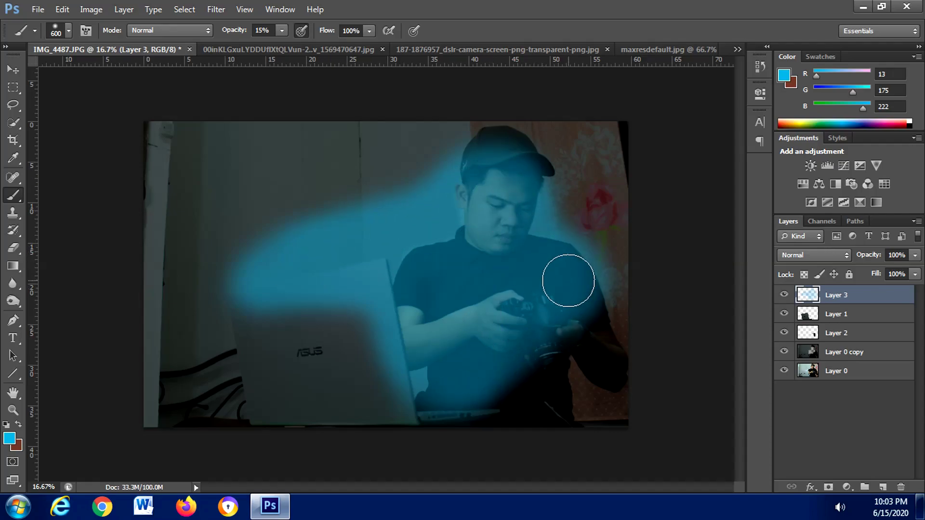
# - Set the turquoise glow layer to Soft Light and move it below the laptop and camera cutout layers
pyautogui.click(812, 255)
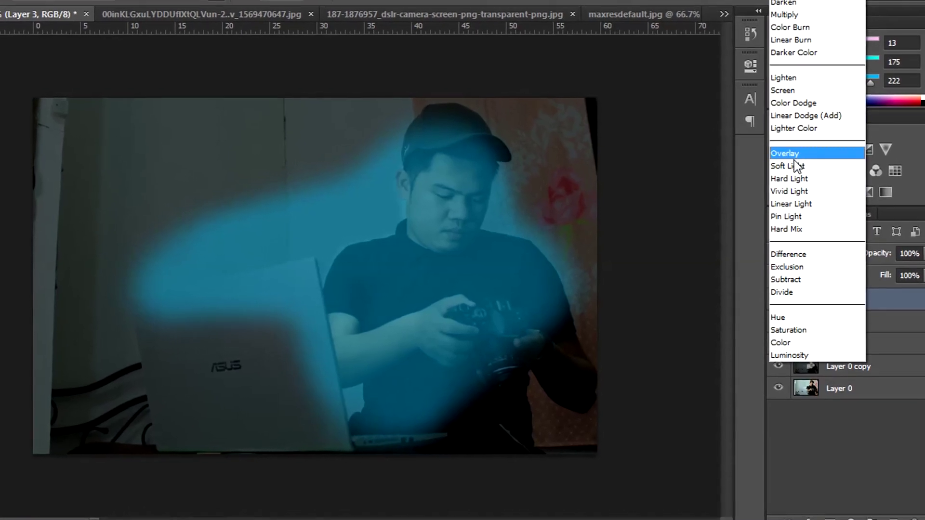
pyautogui.click(788, 171)
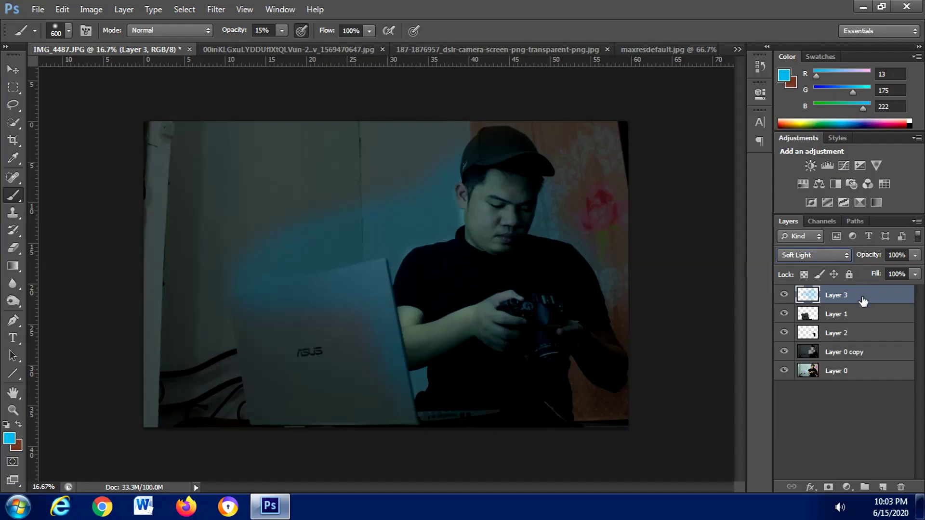
pyautogui.moveTo(862, 301); pyautogui.dragTo(860, 342)
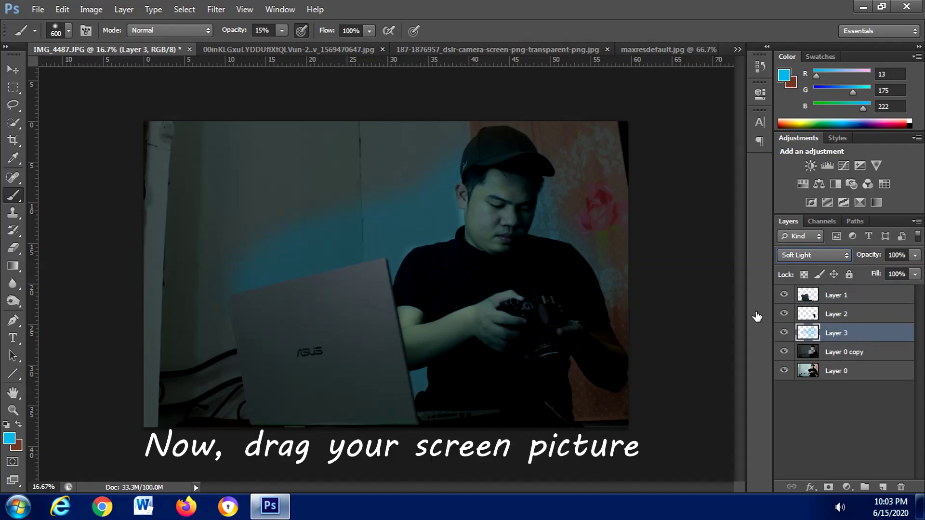
# - Unlock the background of the Windows start-screen image and bring it into IMG_4487.JPG above the glow layer
pyautogui.press('v')
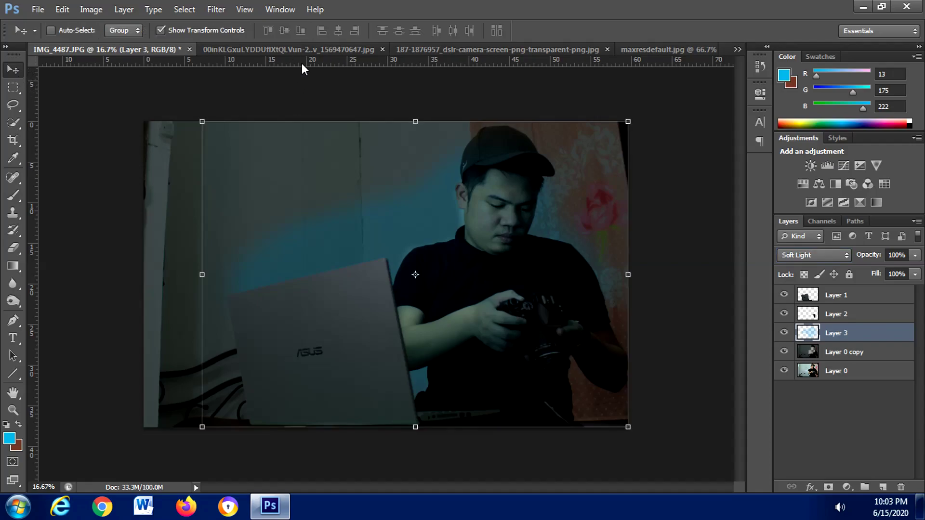
pyautogui.click(290, 49)
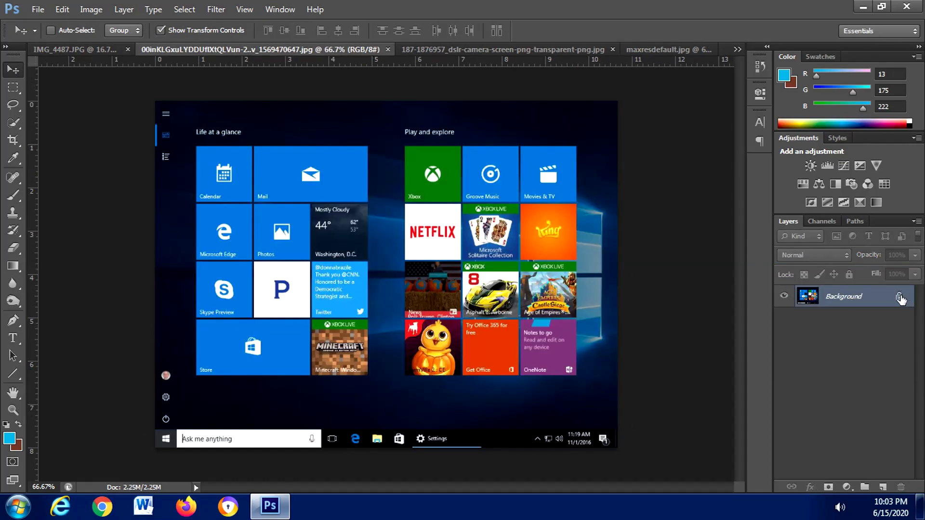
pyautogui.doubleClick(899, 298)
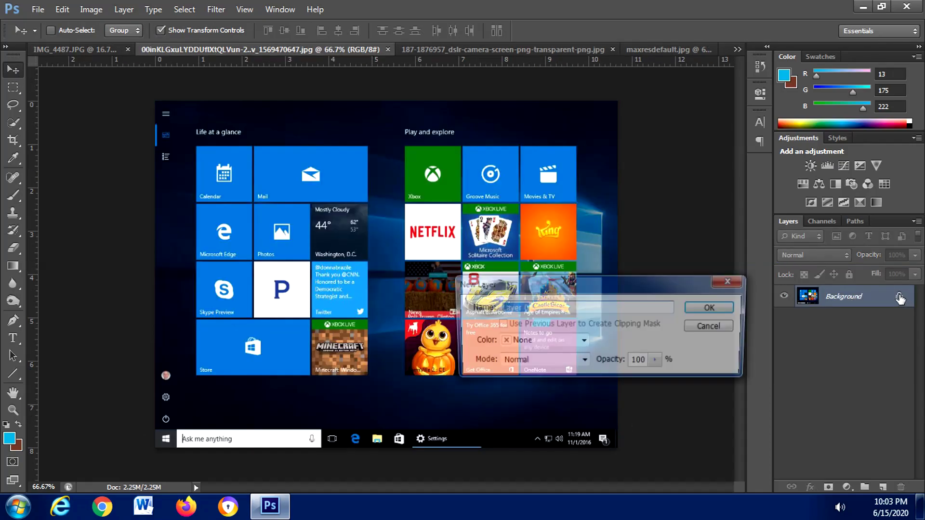
pyautogui.click(713, 308)
pyautogui.moveTo(205, 131); pyautogui.dragTo(359, 217)
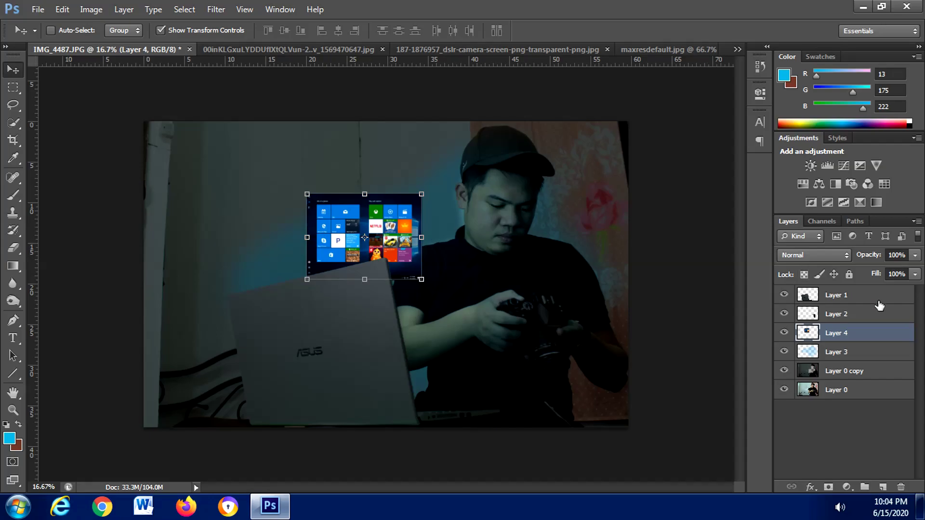
# - Set the start-screen layer's blend mode to Screen and enlarge it to about 219% width and 224% height behind the laptop
pyautogui.click(819, 255)
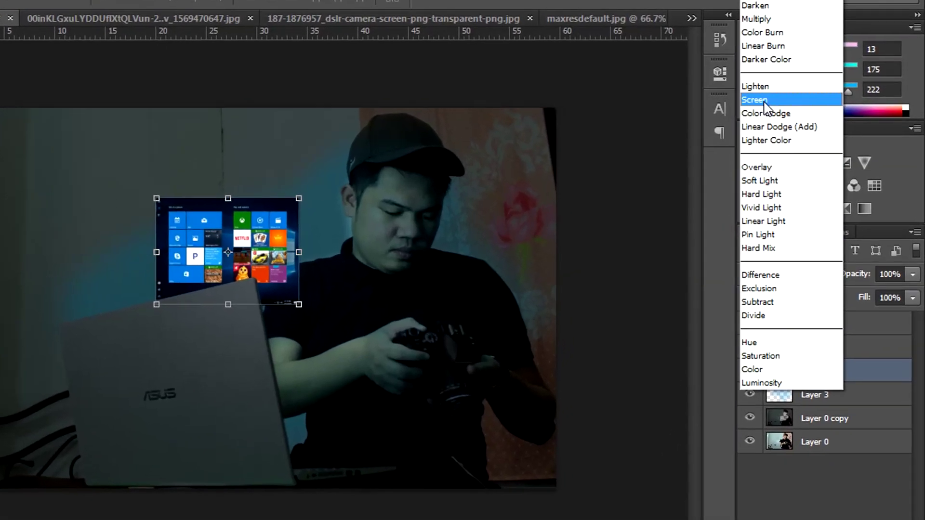
pyautogui.click(765, 100)
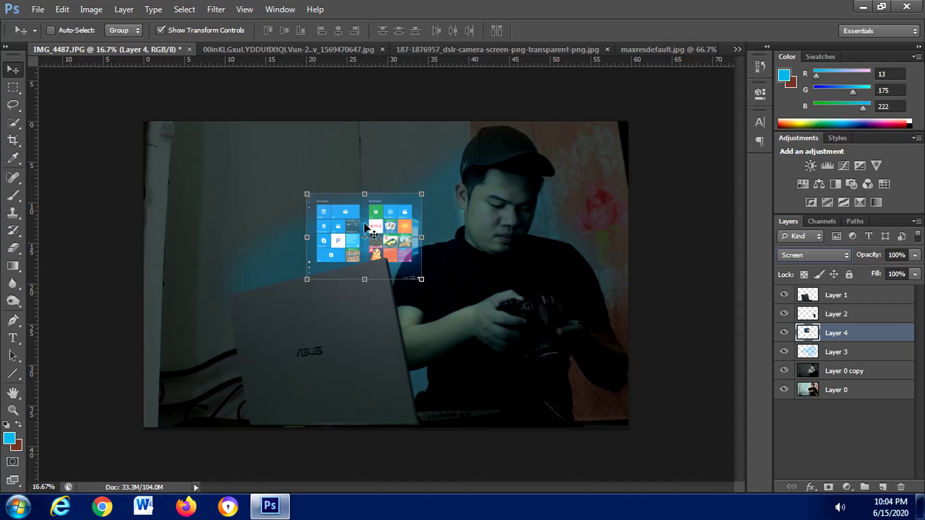
pyautogui.hotkey('ctrl', 't')
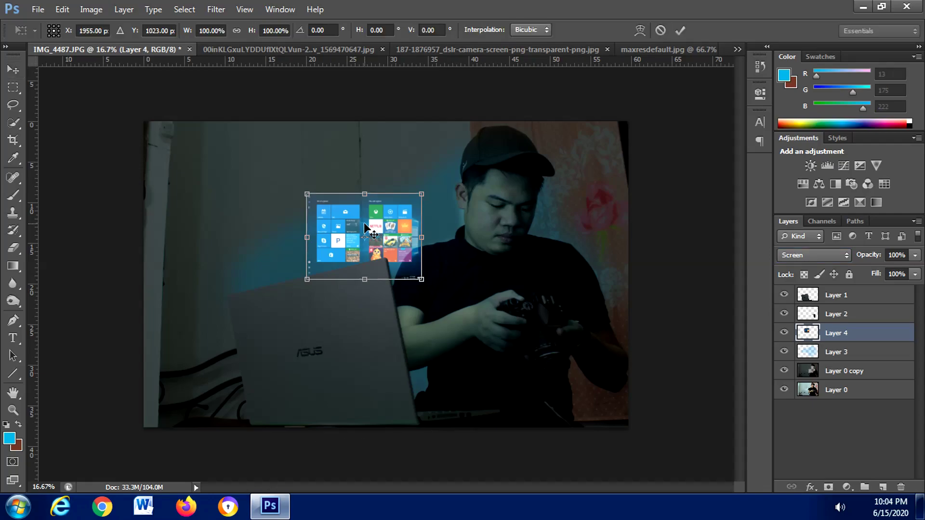
pyautogui.moveTo(307, 280); pyautogui.dragTo(217, 356)
pyautogui.moveTo(421, 356); pyautogui.dragTo(467, 388)
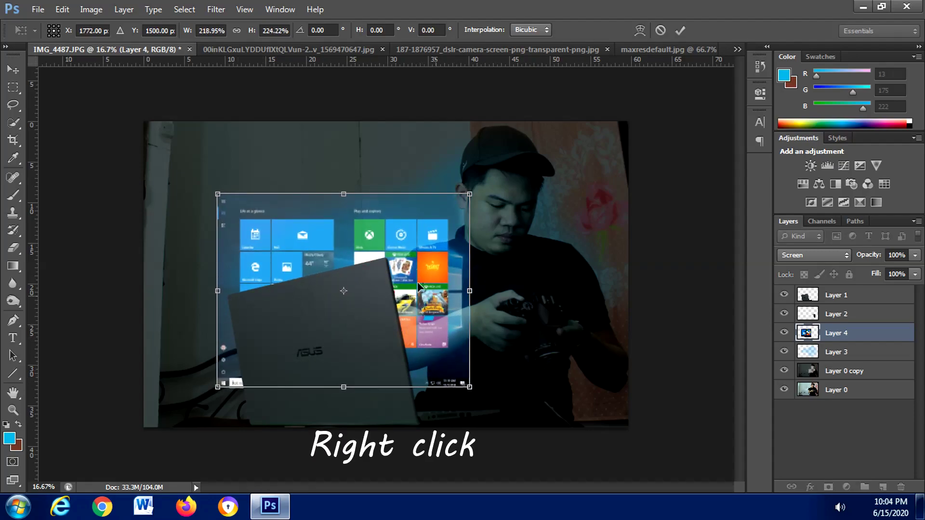
# - Distort the start-screen layer so its edges follow the tilted laptop lid and extend slightly past the lid's upper and camera-side edges
pyautogui.rightClick(395, 262)
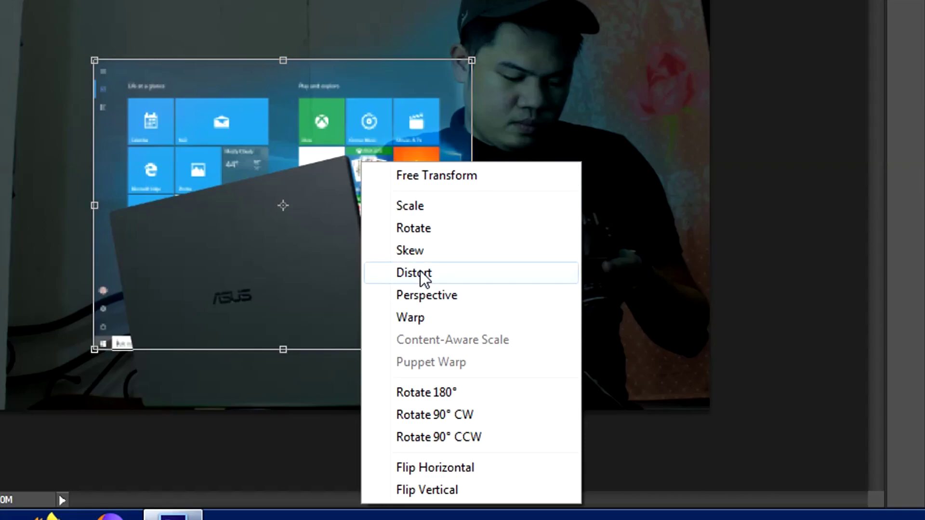
pyautogui.click(423, 275)
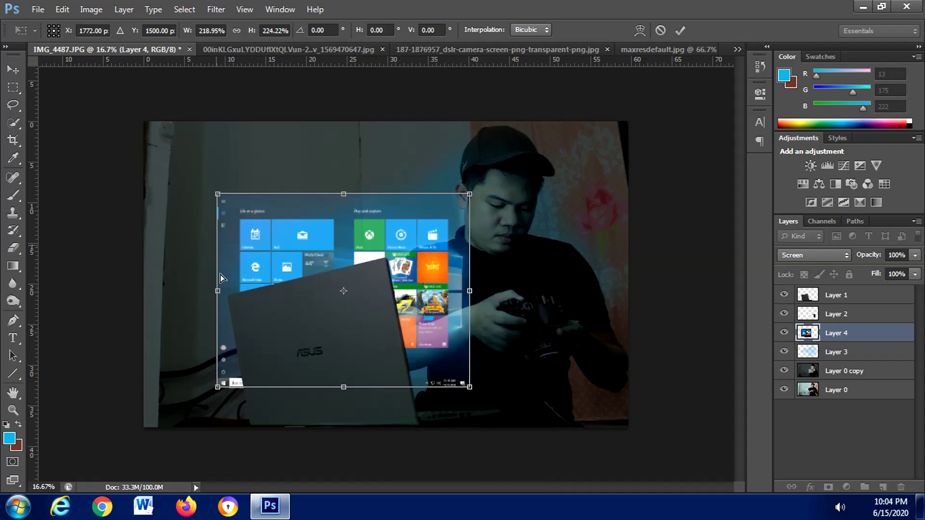
pyautogui.moveTo(217, 194); pyautogui.dragTo(227, 274)
pyautogui.moveTo(216, 391); pyautogui.dragTo(251, 421)
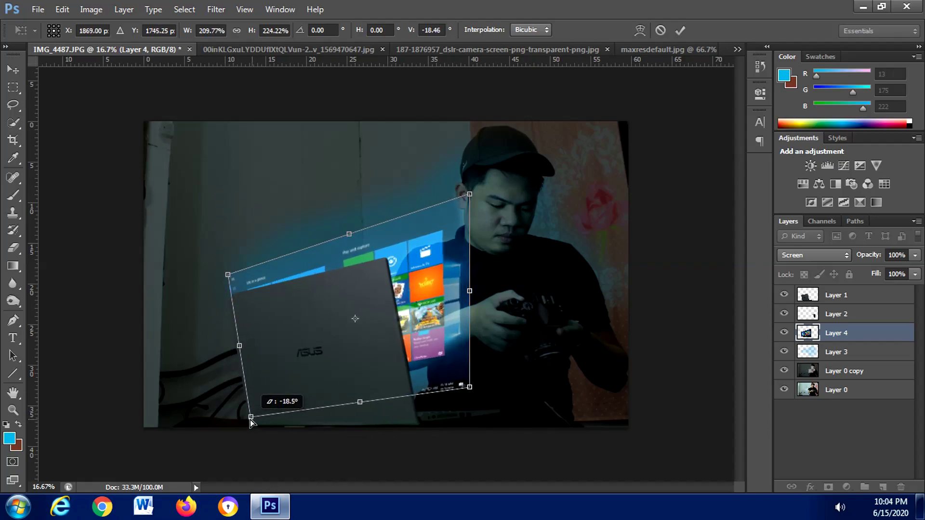
pyautogui.moveTo(469, 195); pyautogui.dragTo(413, 226)
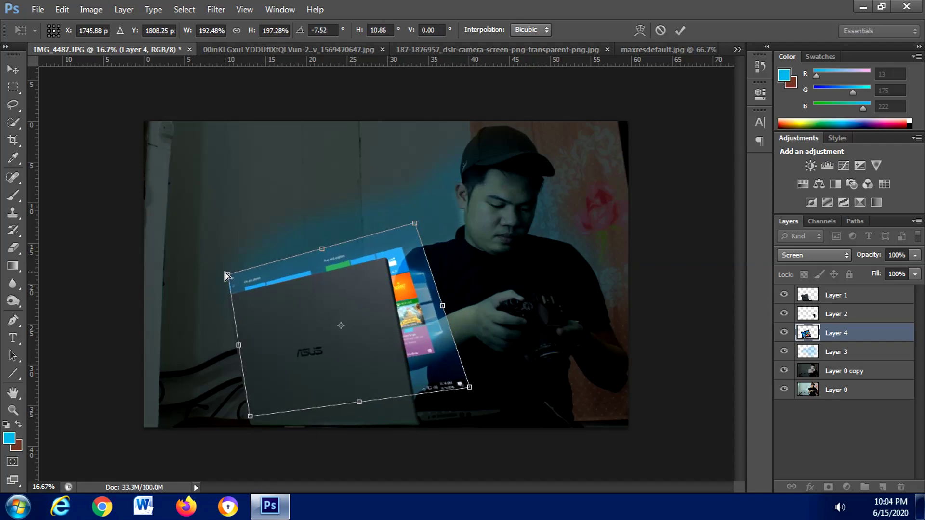
pyautogui.moveTo(225, 273); pyautogui.dragTo(222, 271)
pyautogui.moveTo(470, 388); pyautogui.dragTo(445, 409)
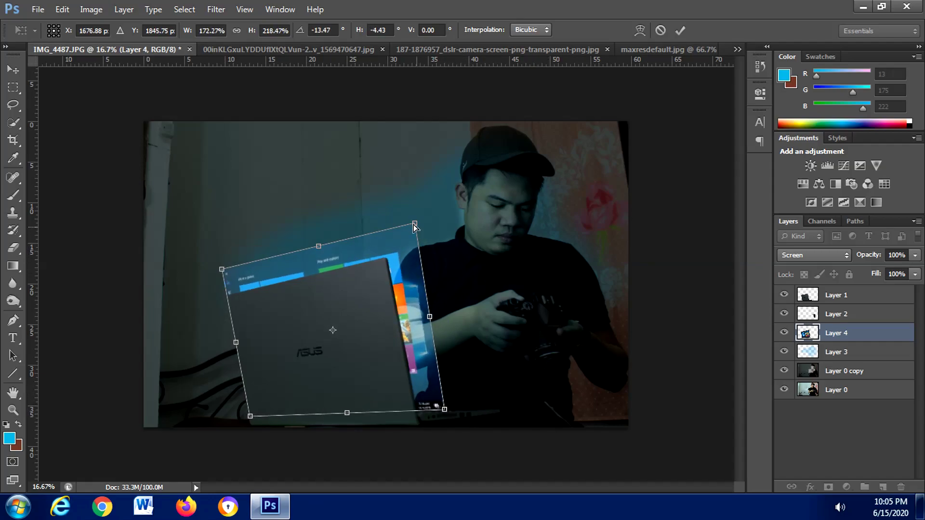
pyautogui.moveTo(415, 227); pyautogui.dragTo(415, 221)
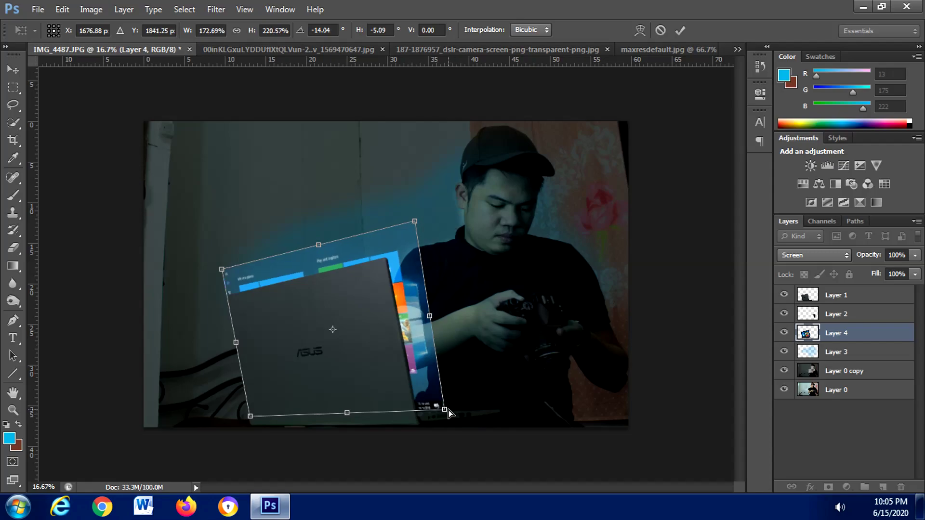
pyautogui.moveTo(446, 413); pyautogui.dragTo(455, 413)
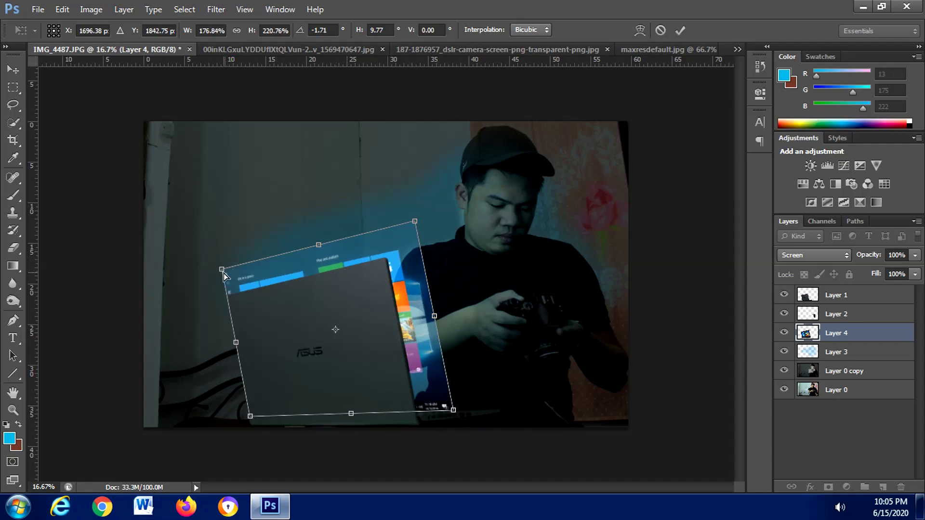
pyautogui.moveTo(414, 223); pyautogui.dragTo(414, 213)
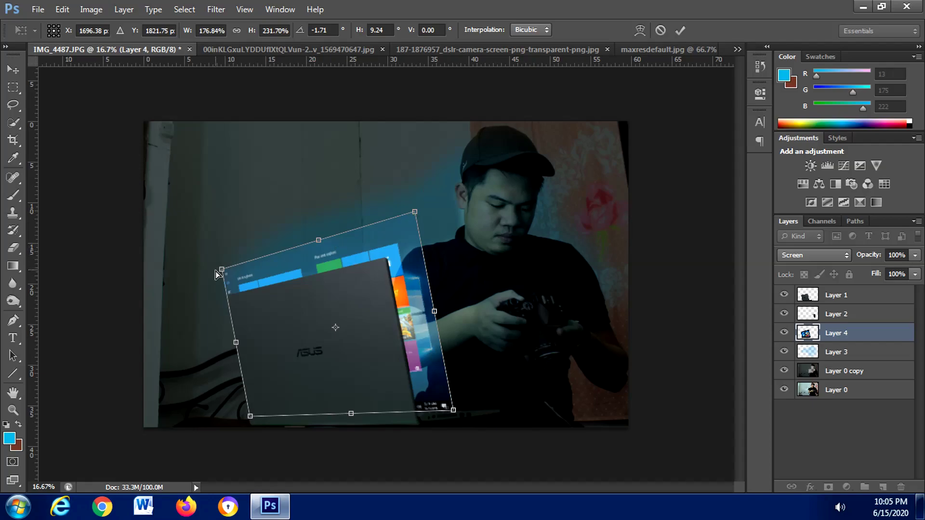
pyautogui.press('Return')
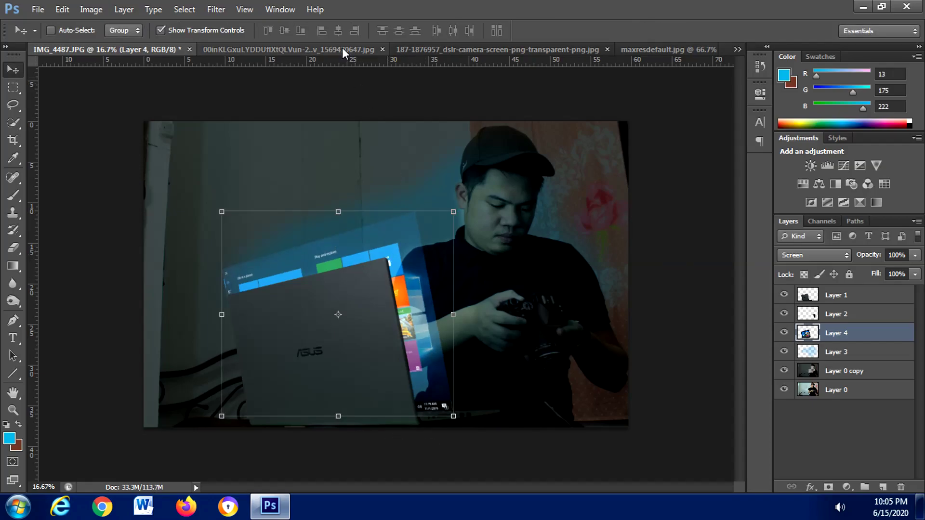
# - Close the source document of the first start-screen image without saving its changes
pyautogui.click(379, 48)
pyautogui.hotkey('ctrl', 'w')
pyautogui.click(472, 197)
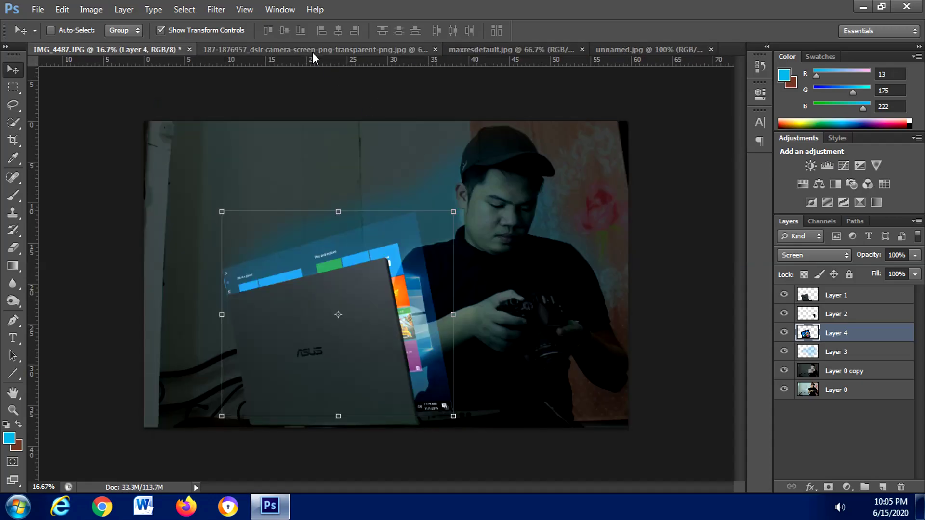
# - Unlock the background of maxresdefault.jpg, bring it into IMG_4487.JPG above the laptop, and set its blend mode to Screen
pyautogui.click(481, 50)
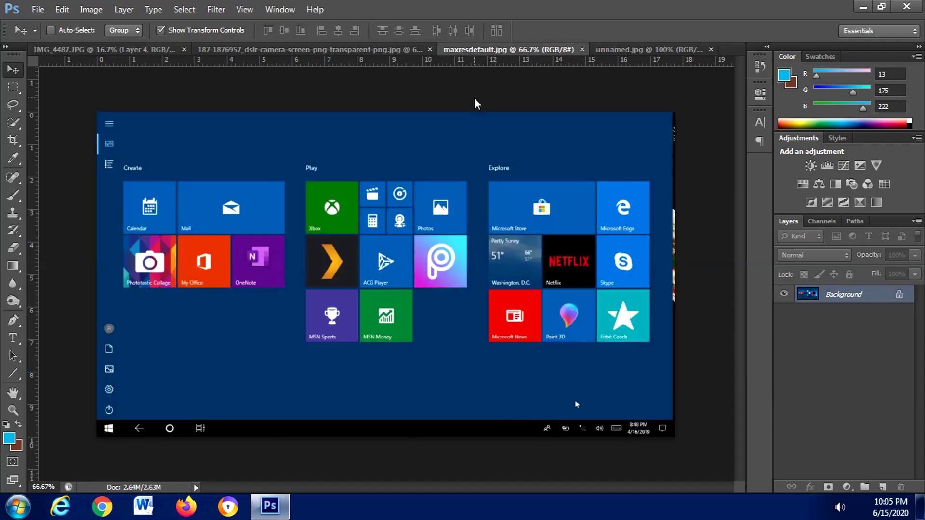
pyautogui.doubleClick(899, 296)
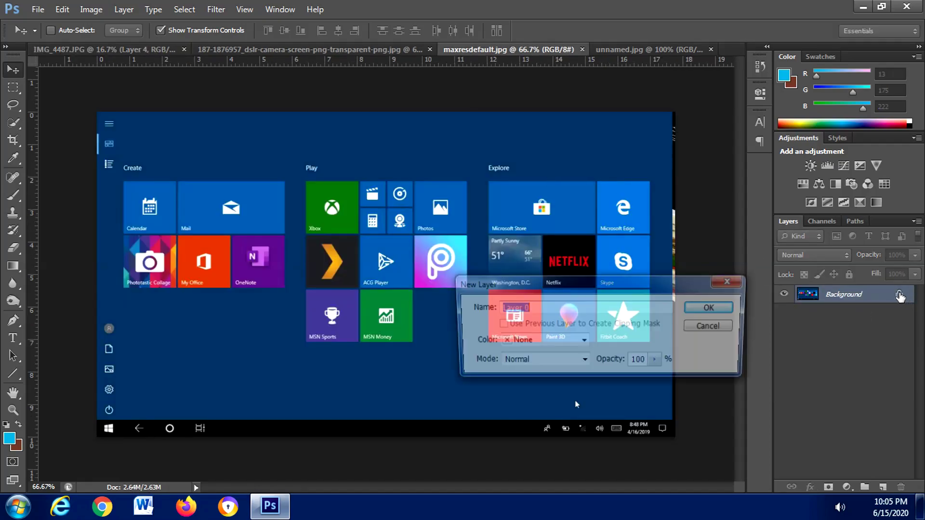
pyautogui.click(708, 305)
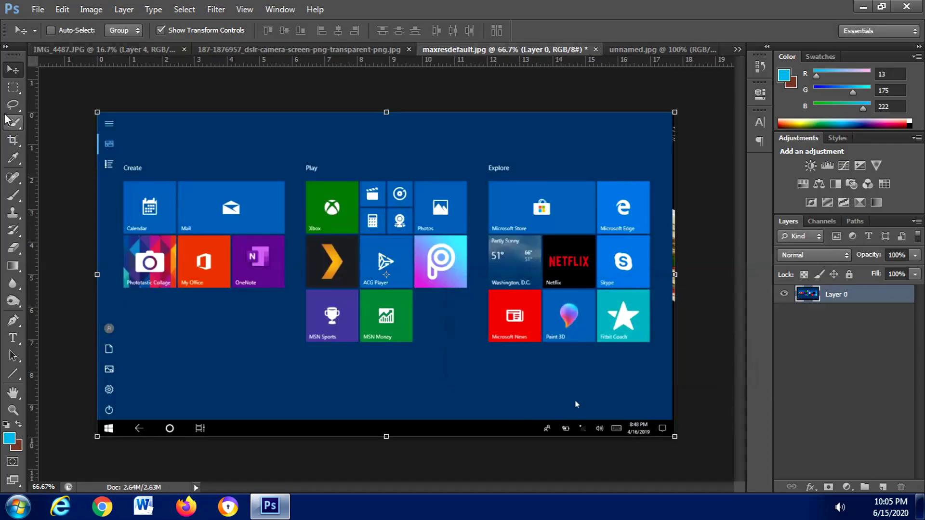
pyautogui.moveTo(371, 169); pyautogui.dragTo(359, 200)
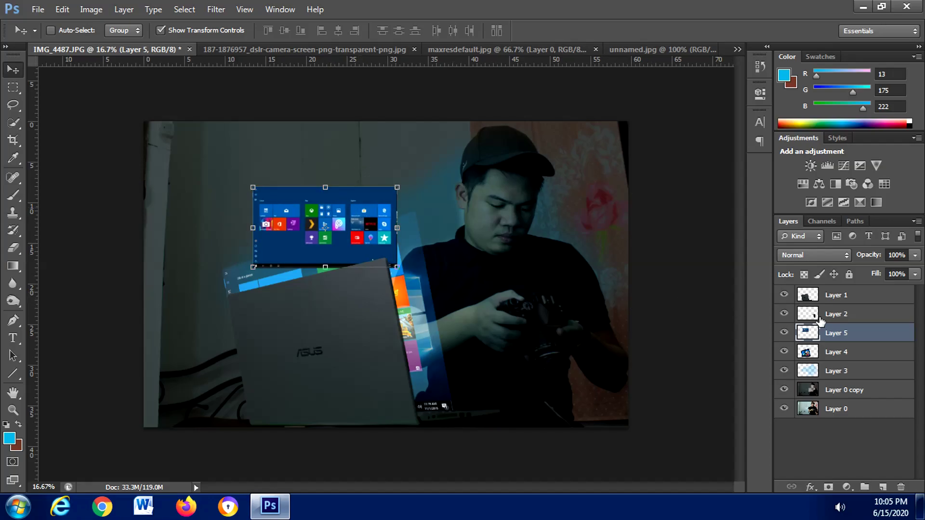
pyautogui.click(819, 256)
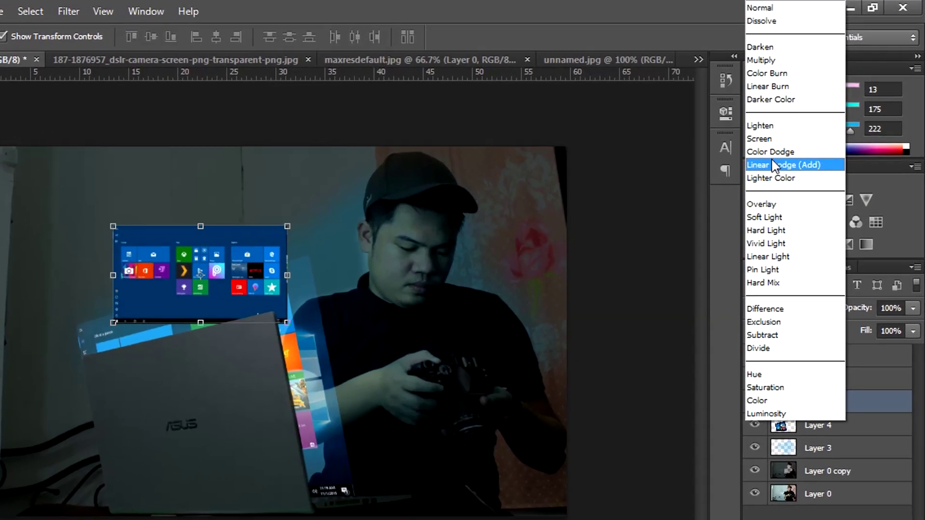
pyautogui.click(759, 139)
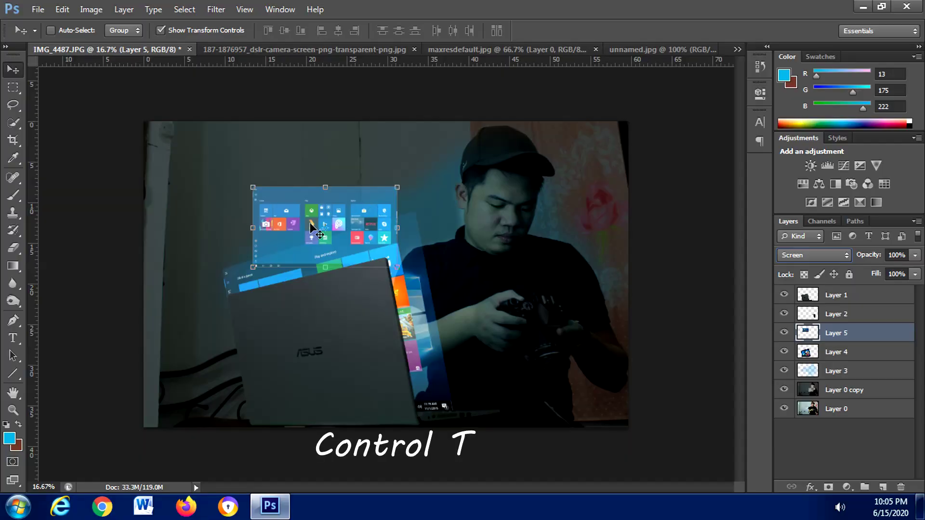
# - Distort the second start-screen layer into a narrow slanted strip floating above the laptop, wider than the lid and rising toward the man
pyautogui.hotkey('ctrl', 't')
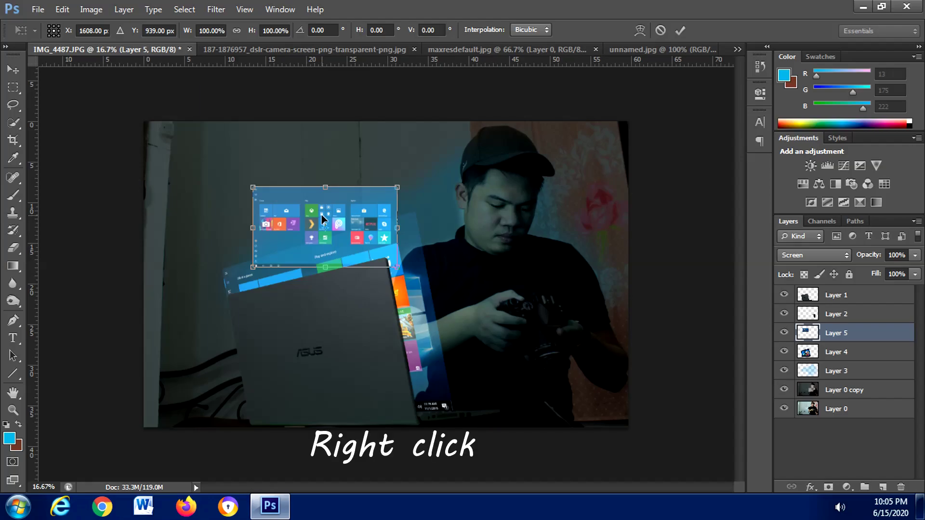
pyautogui.rightClick(322, 218)
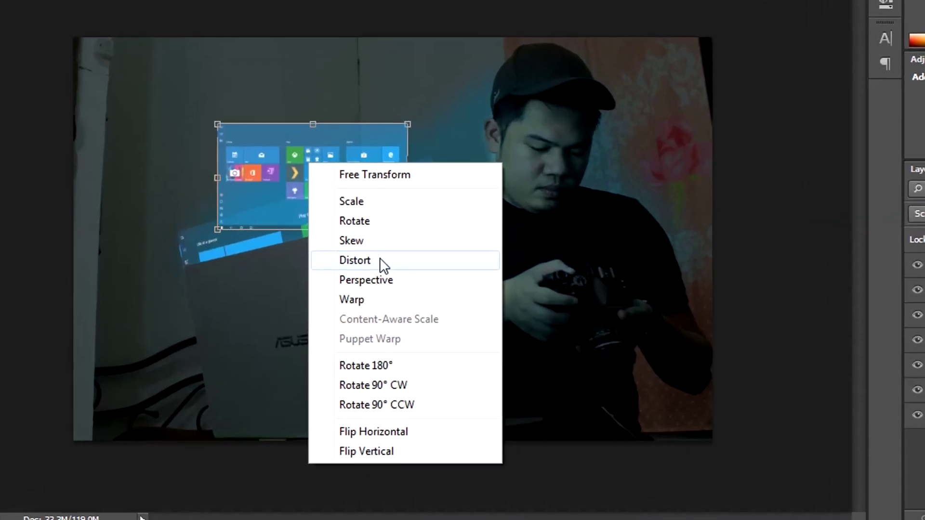
pyautogui.click(380, 272)
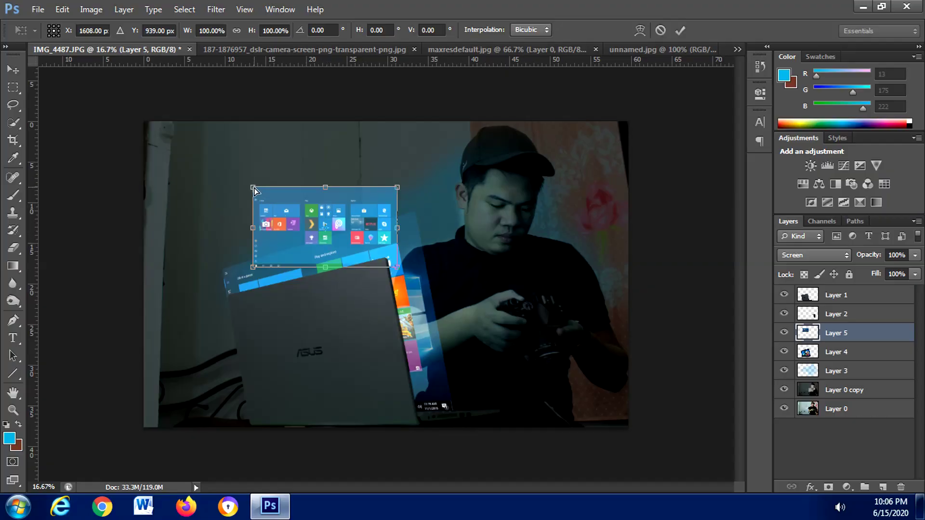
pyautogui.moveTo(253, 190); pyautogui.dragTo(215, 237)
pyautogui.moveTo(253, 266); pyautogui.dragTo(223, 271)
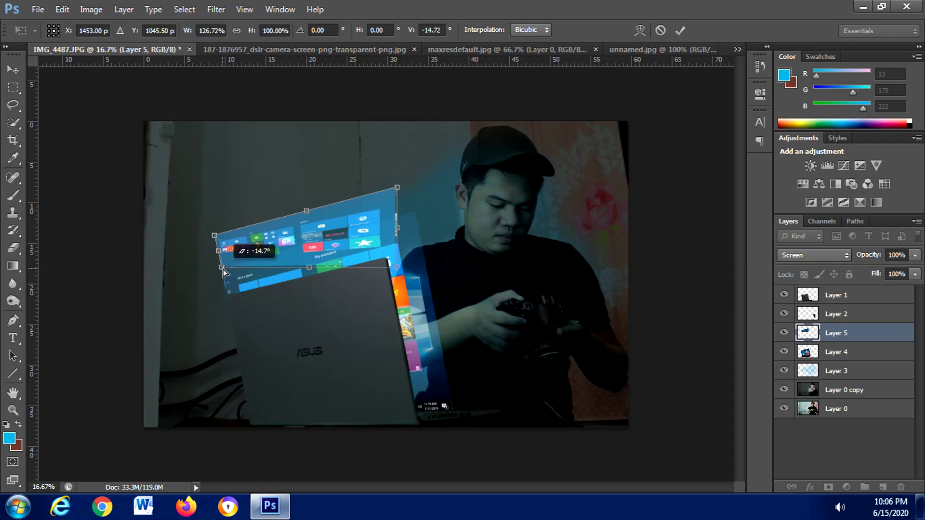
pyautogui.moveTo(399, 268)
pyautogui.mouseDown()
pyautogui.moveTo(415, 212)
pyautogui.moveTo(400, 245)
pyautogui.moveTo(415, 262)
pyautogui.mouseUp()
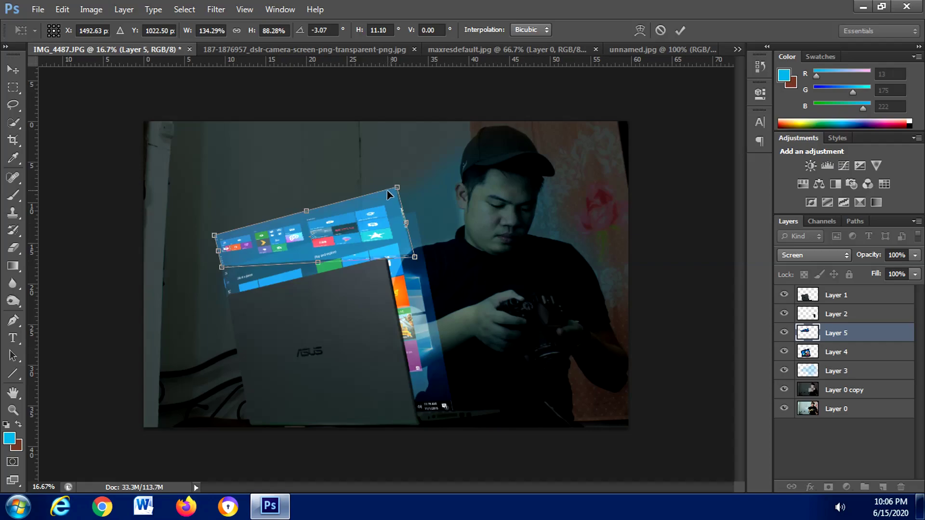
pyautogui.moveTo(399, 191); pyautogui.dragTo(394, 175)
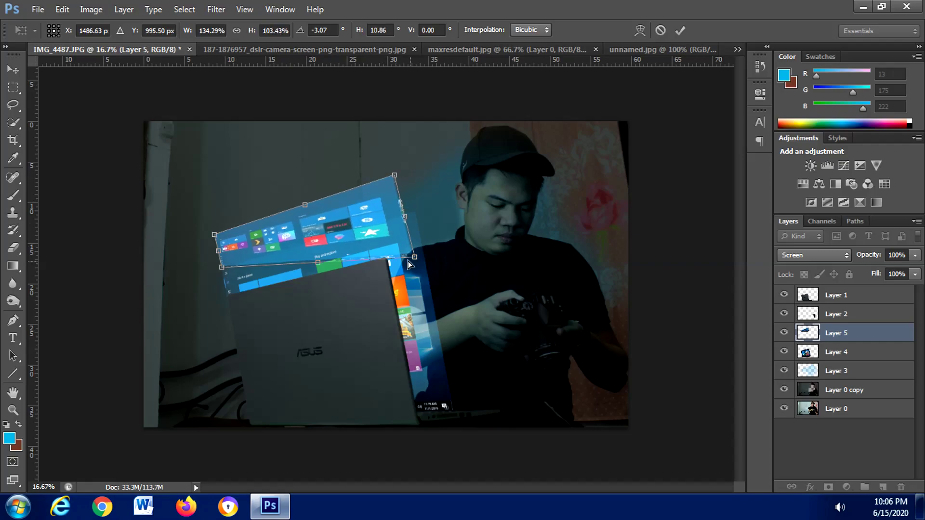
pyautogui.moveTo(413, 258); pyautogui.dragTo(408, 224)
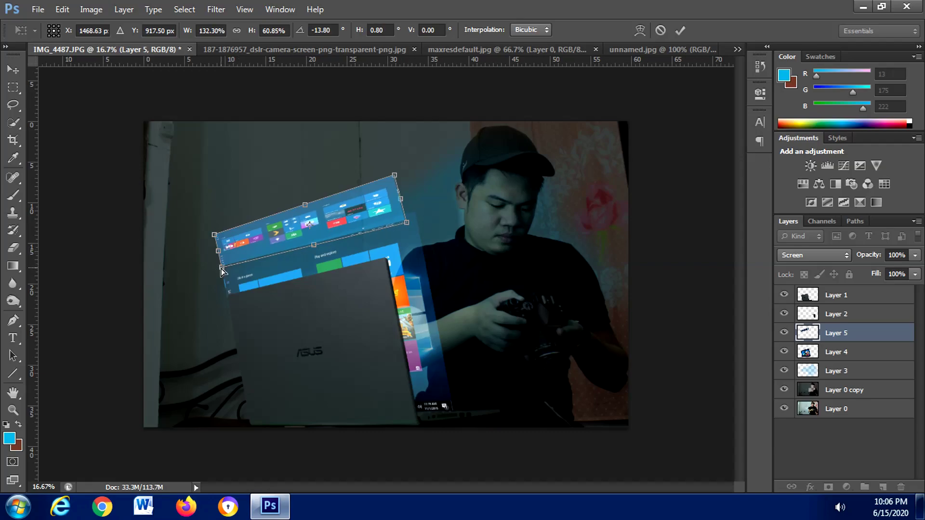
pyautogui.moveTo(407, 222); pyautogui.dragTo(412, 196)
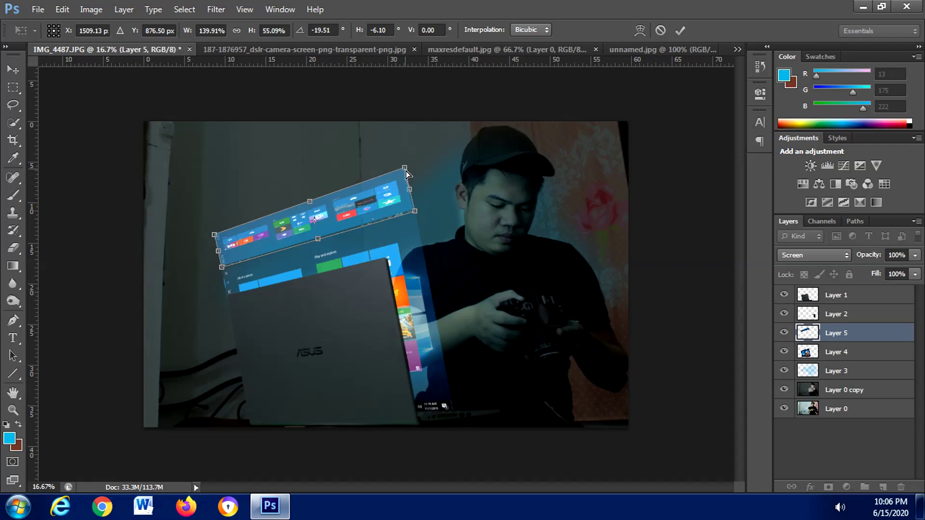
pyautogui.moveTo(407, 172); pyautogui.dragTo(402, 171)
pyautogui.moveTo(400, 169); pyautogui.dragTo(404, 168)
pyautogui.press('Return')
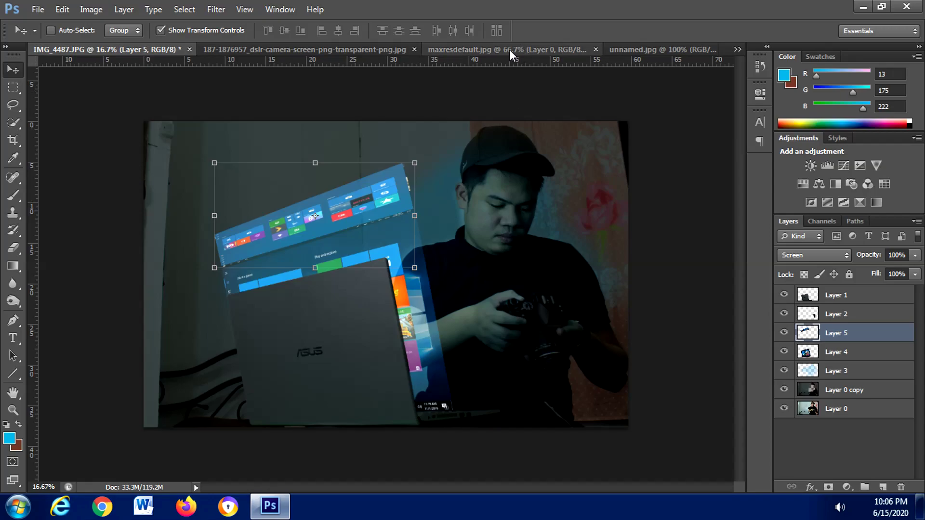
# - Unlock the background of the DSLR camera image and crop it to the camera's PHOTOGRAPHY display
pyautogui.click(350, 50)
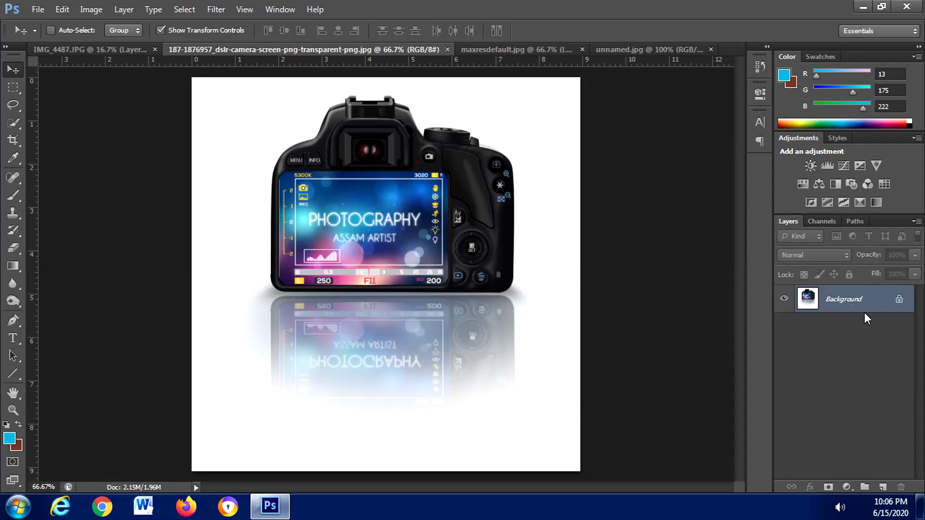
pyautogui.doubleClick(900, 302)
pyautogui.press('Return')
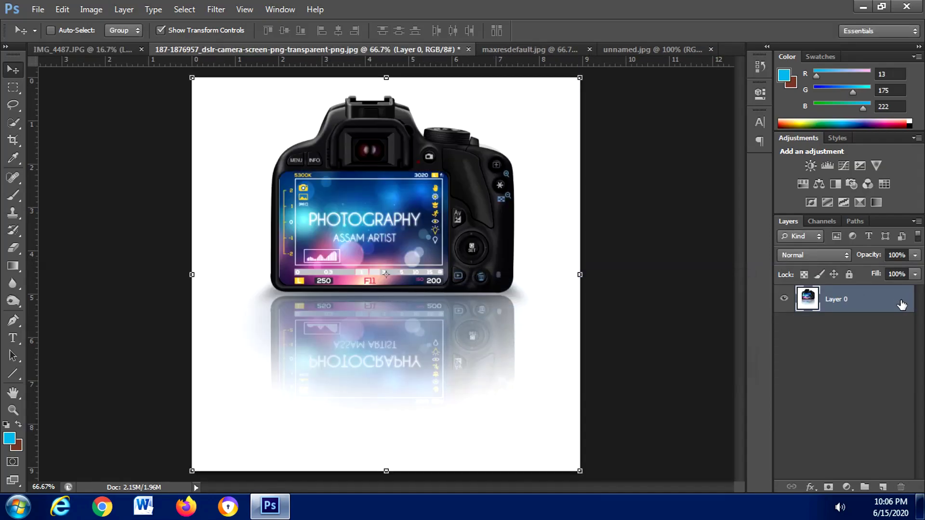
pyautogui.click(13, 140)
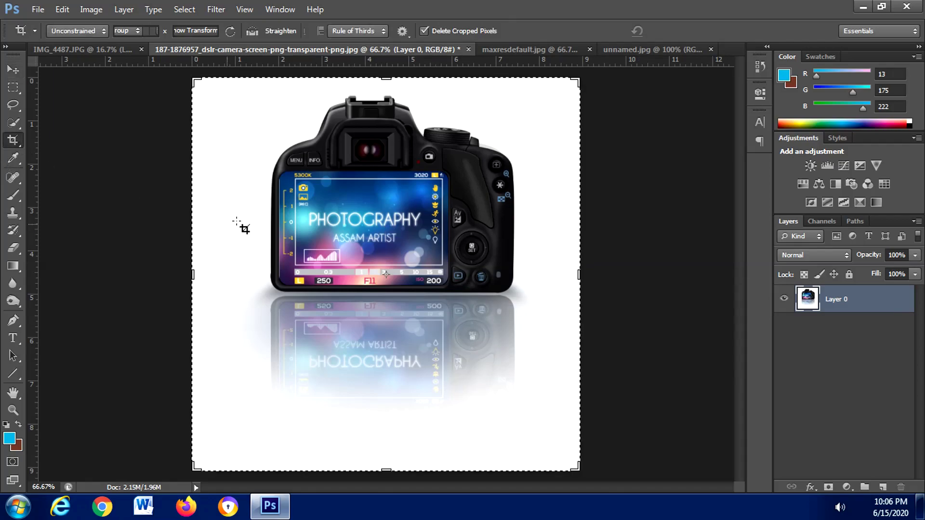
pyautogui.moveTo(195, 275); pyautogui.dragTo(236, 270)
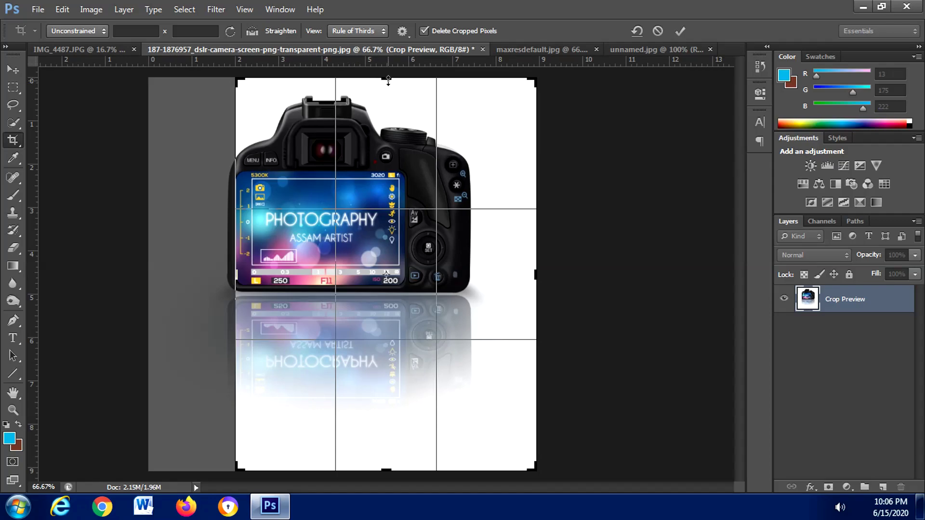
pyautogui.moveTo(388, 81); pyautogui.dragTo(370, 166)
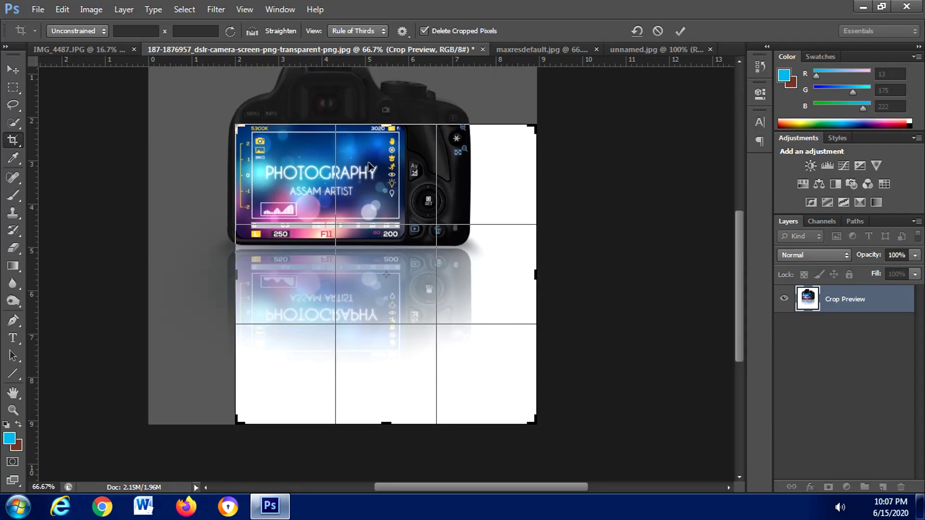
pyautogui.moveTo(390, 423); pyautogui.dragTo(390, 331)
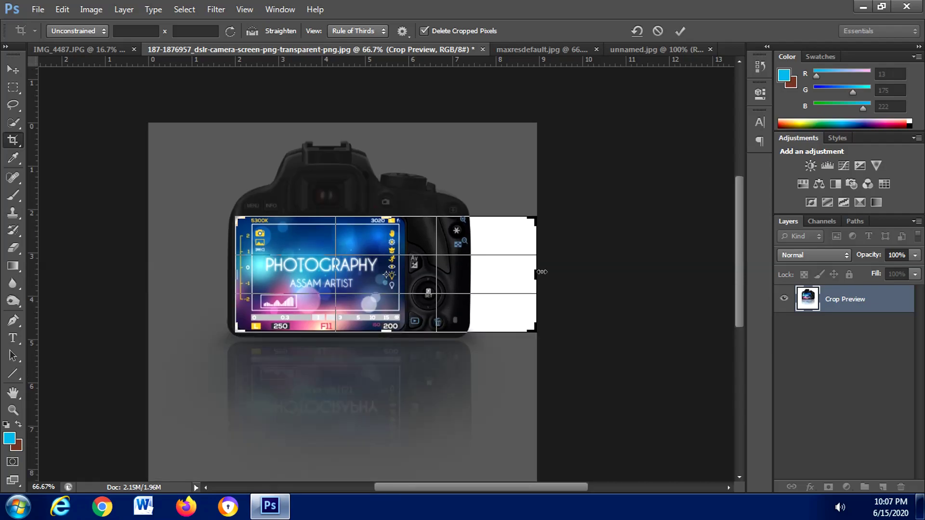
pyautogui.moveTo(521, 275); pyautogui.dragTo(471, 277)
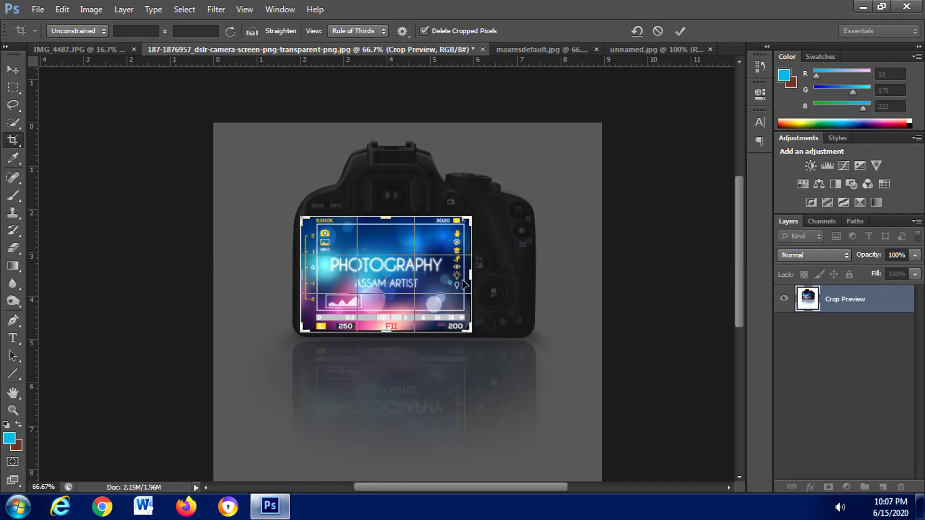
pyautogui.press('Return')
# - Bring the cropped camera display into IMG_4487.JPG, placing it behind the cutout of the camera in the man's hands
pyautogui.click(10, 71)
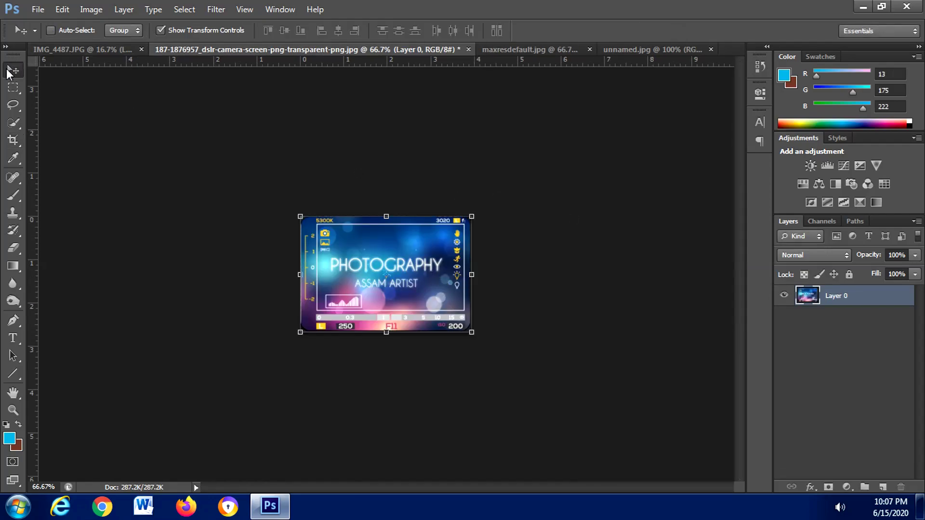
pyautogui.moveTo(372, 248); pyautogui.dragTo(544, 295)
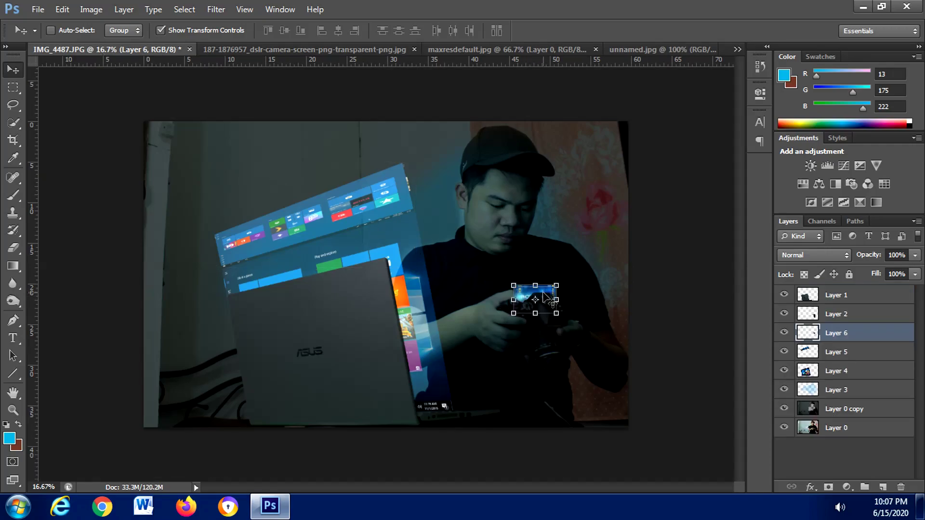
pyautogui.hotkey('ctrl', '+')
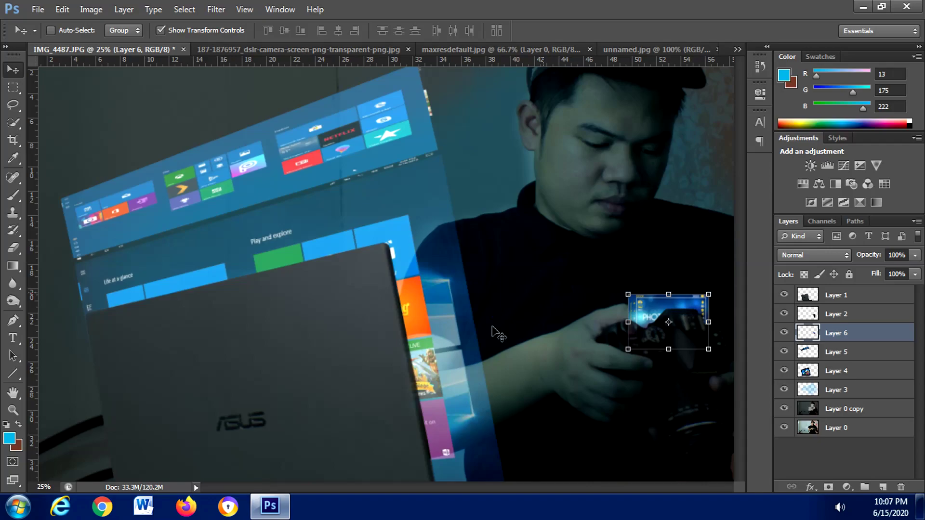
# - Set the blend mode of the camera display layer to Screen
pyautogui.hotkey('ctrl', '+')
pyautogui.moveTo(470, 488); pyautogui.dragTo(530, 484)
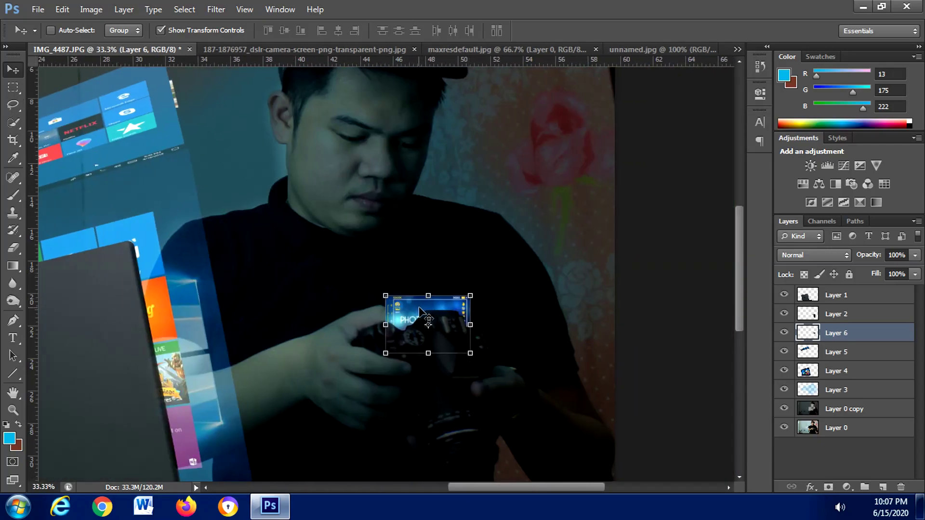
pyautogui.click(814, 255)
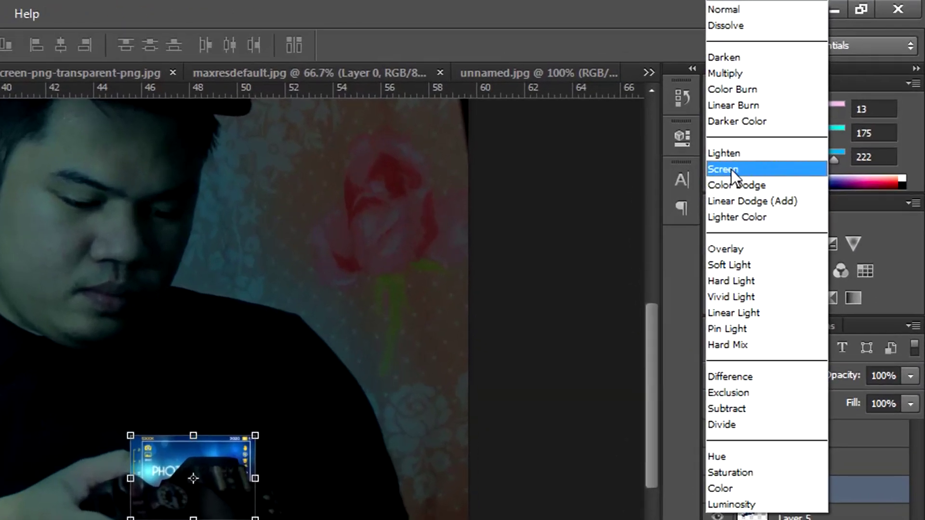
pyautogui.click(731, 170)
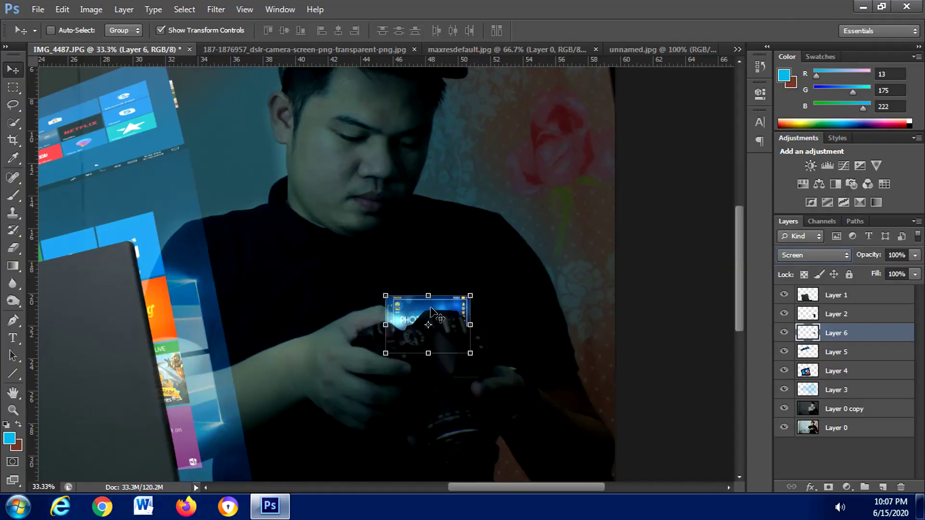
# - Distort the camera display layer into a small slanted parallelogram rising behind the camera, with its upper edge shifted away from the laptop
pyautogui.hotkey('ctrl', 't')
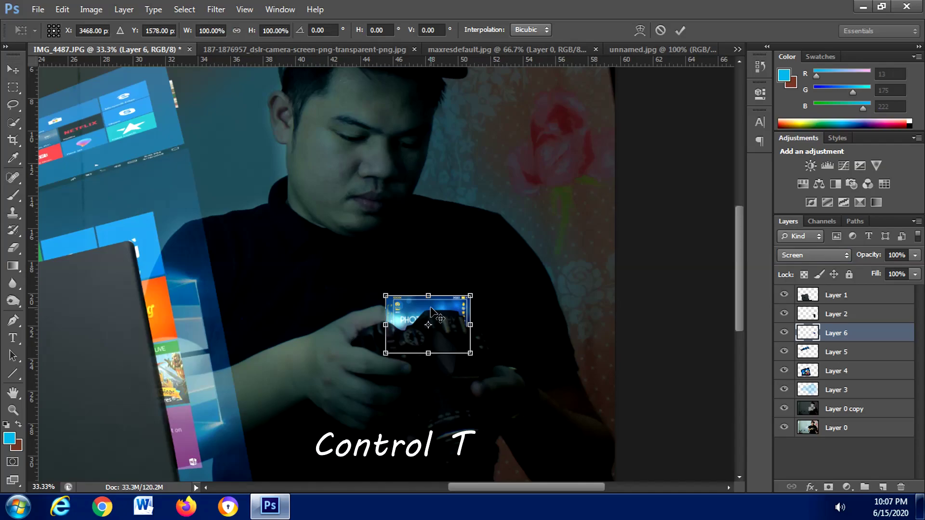
pyautogui.rightClick(432, 310)
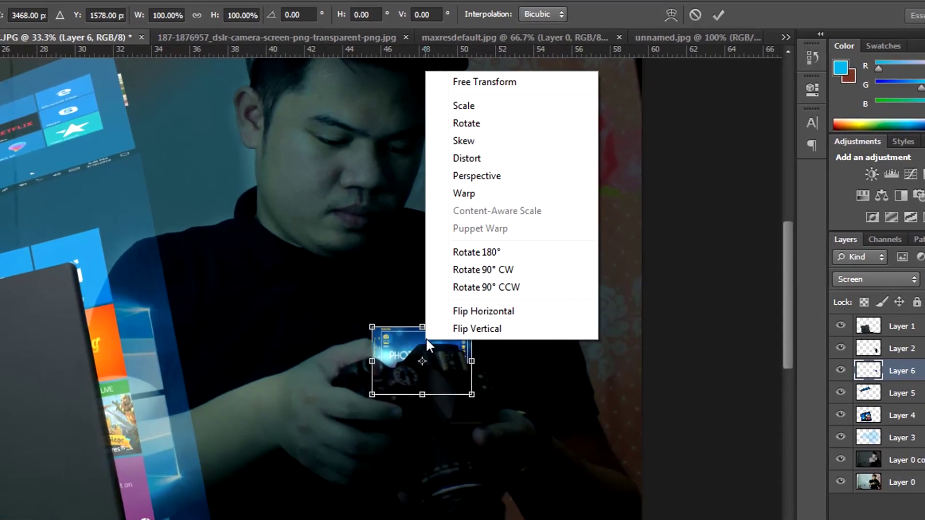
pyautogui.click(485, 166)
pyautogui.moveTo(389, 375); pyautogui.dragTo(378, 369)
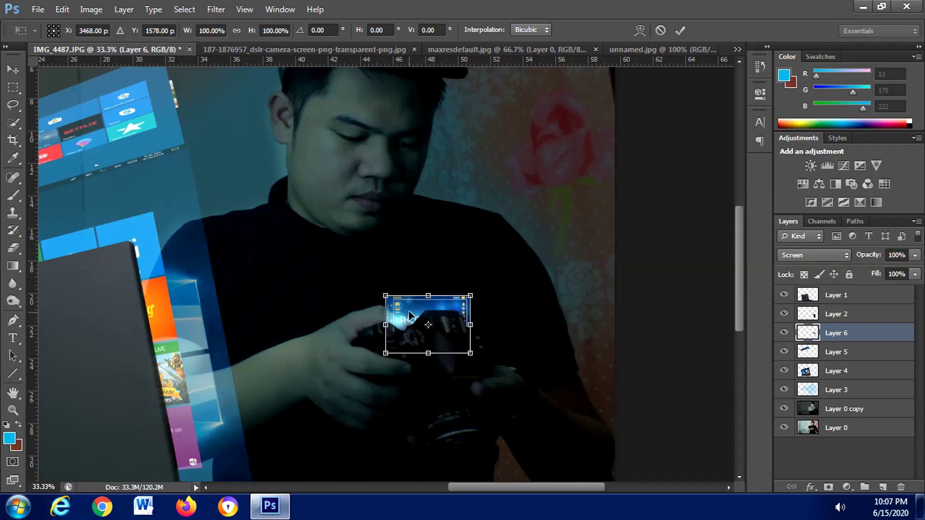
pyautogui.moveTo(397, 306)
pyautogui.mouseDown()
pyautogui.moveTo(391, 303)
pyautogui.moveTo(407, 312)
pyautogui.mouseUp()
pyautogui.moveTo(472, 300); pyautogui.dragTo(473, 301)
pyautogui.moveTo(386, 300); pyautogui.dragTo(384, 311)
pyautogui.moveTo(474, 300); pyautogui.dragTo(432, 279)
pyautogui.moveTo(427, 355); pyautogui.dragTo(439, 347)
pyautogui.moveTo(475, 263); pyautogui.dragTo(479, 318)
pyautogui.moveTo(382, 288)
pyautogui.mouseDown()
pyautogui.moveTo(391, 316)
pyautogui.moveTo(384, 304)
pyautogui.mouseUp()
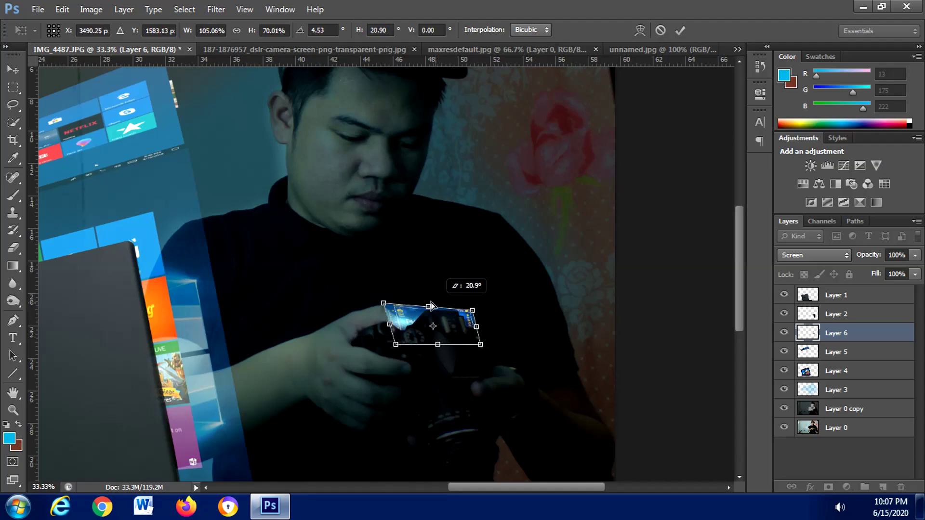
pyautogui.moveTo(475, 303); pyautogui.dragTo(470, 290)
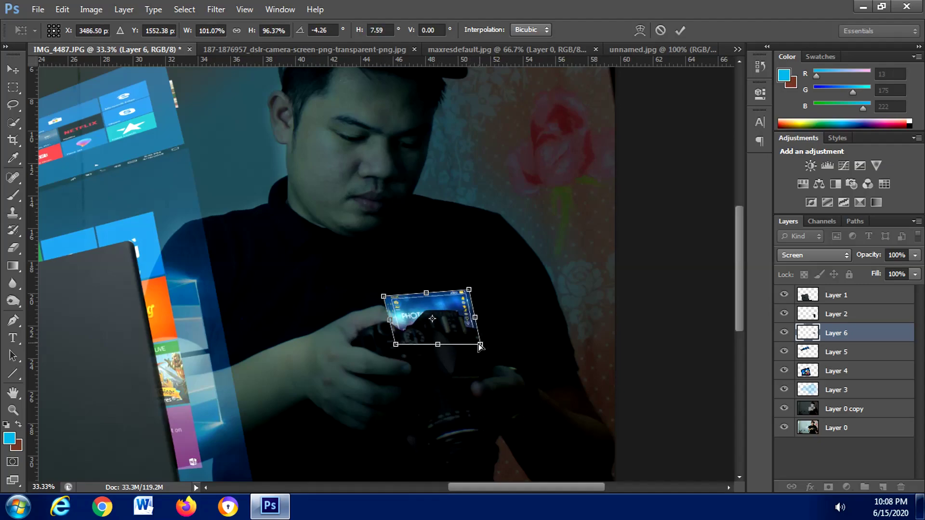
pyautogui.moveTo(480, 344); pyautogui.dragTo(464, 342)
pyautogui.moveTo(384, 296); pyautogui.dragTo(402, 294)
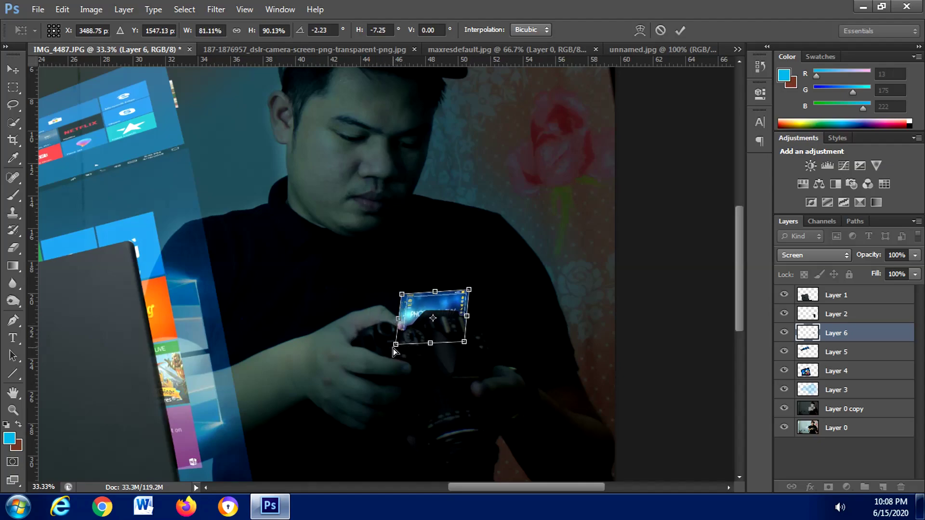
pyautogui.moveTo(394, 348); pyautogui.dragTo(388, 349)
pyautogui.moveTo(465, 343); pyautogui.dragTo(465, 346)
pyautogui.moveTo(470, 291); pyautogui.dragTo(486, 298)
pyautogui.moveTo(405, 297); pyautogui.dragTo(410, 296)
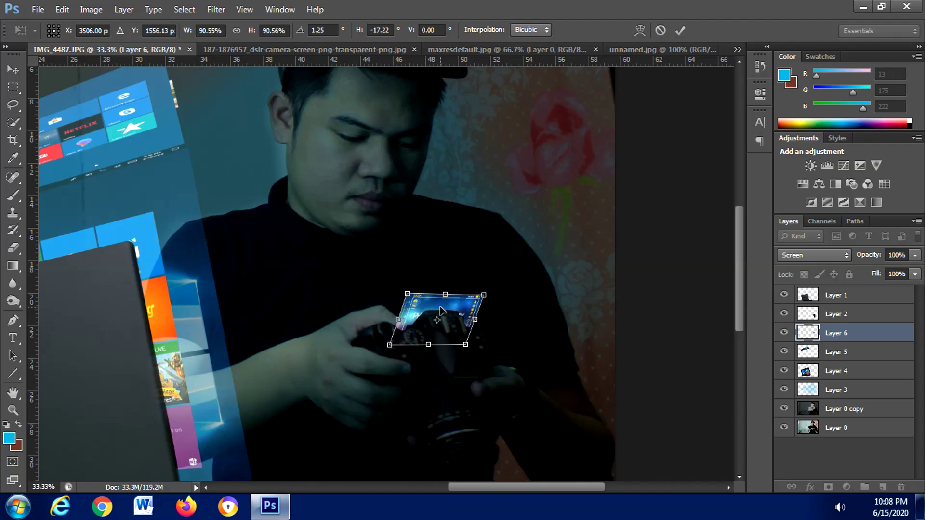
pyautogui.press('Return')
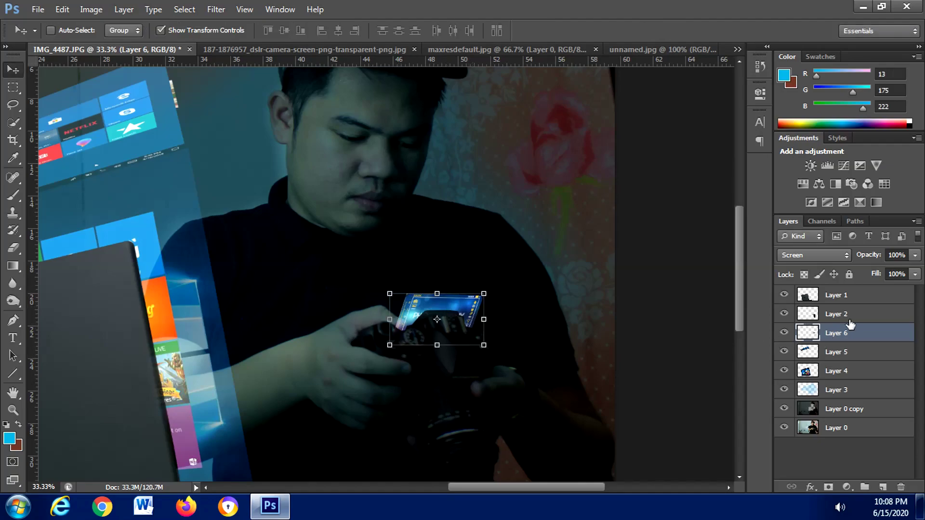
# - Unlock the background of unnamed.jpg and bring the blue gradient into IMG_4487.JPG beside the upper corner of the laptop lid
pyautogui.hotkey('ctrl', '-')
pyautogui.hotkey('ctrl', '-')
pyautogui.hotkey('ctrl', '-')
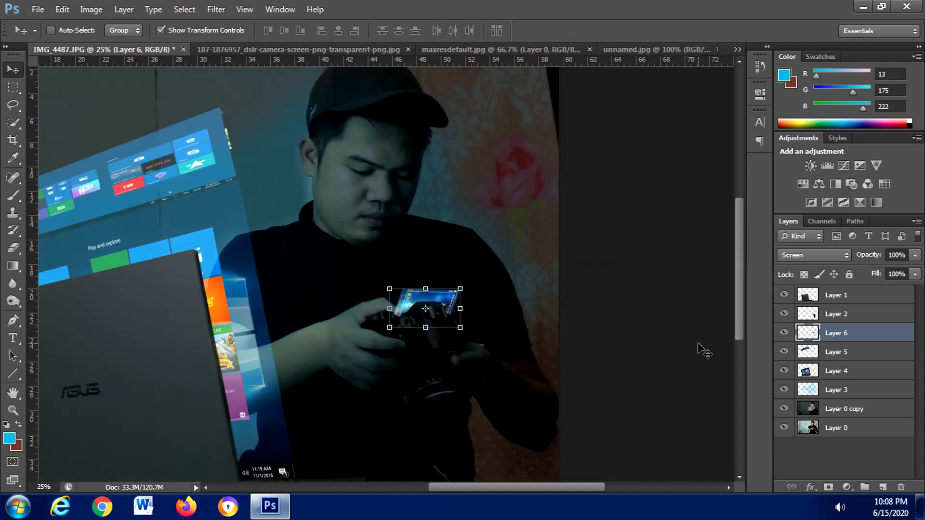
pyautogui.hotkey('ctrl', '+')
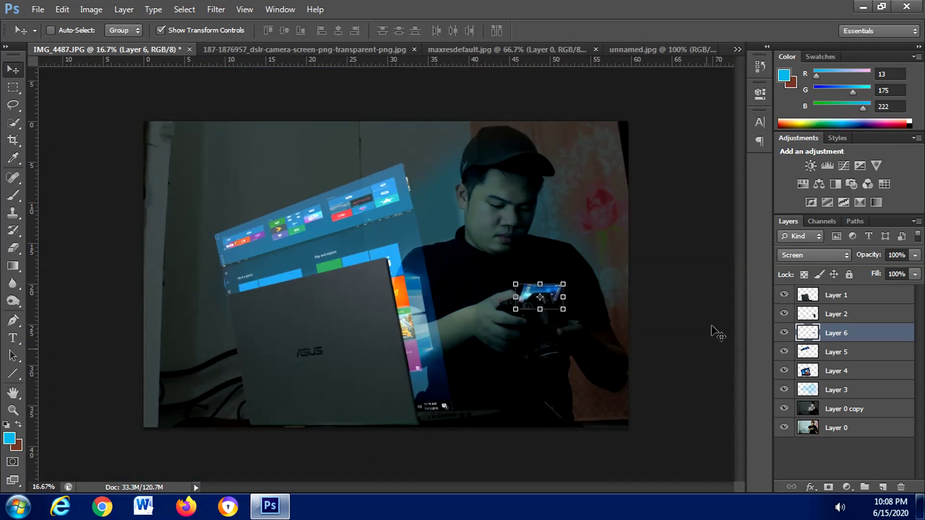
pyautogui.click(654, 51)
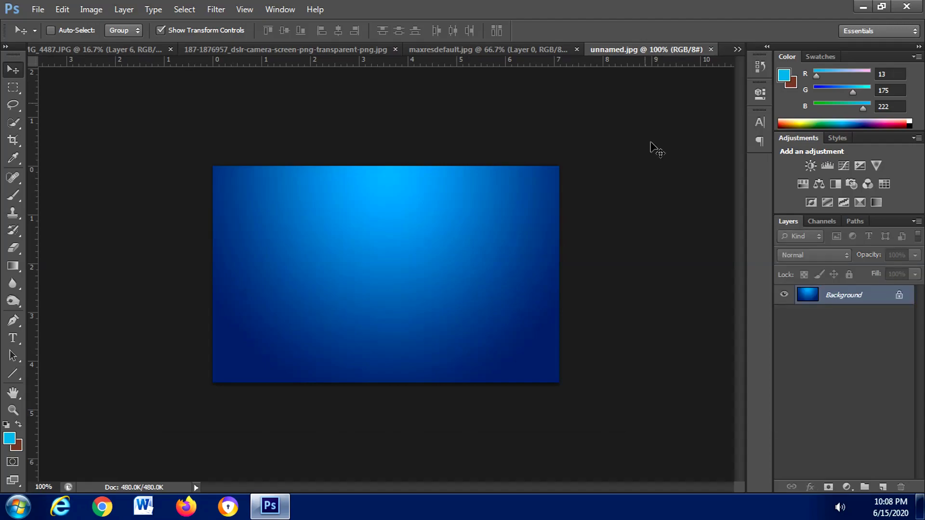
pyautogui.doubleClick(899, 297)
pyautogui.click(701, 306)
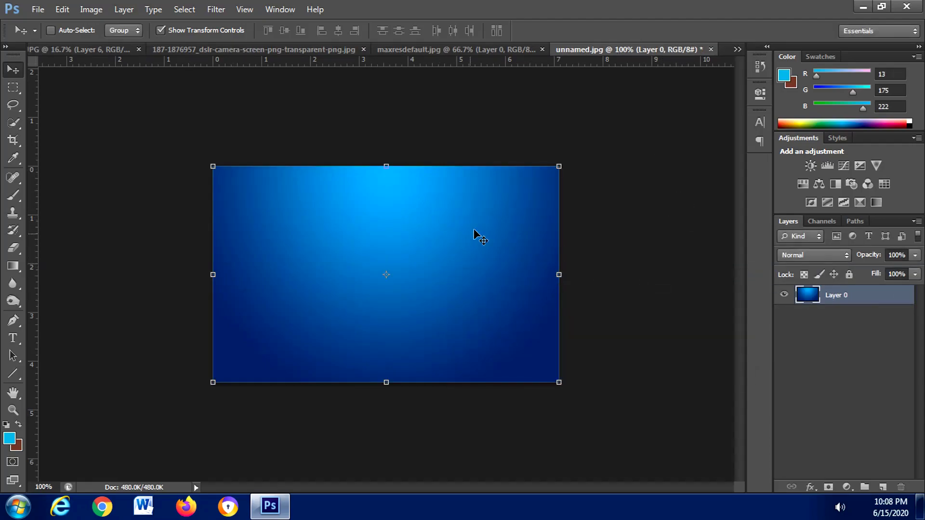
pyautogui.moveTo(358, 219); pyautogui.dragTo(461, 247)
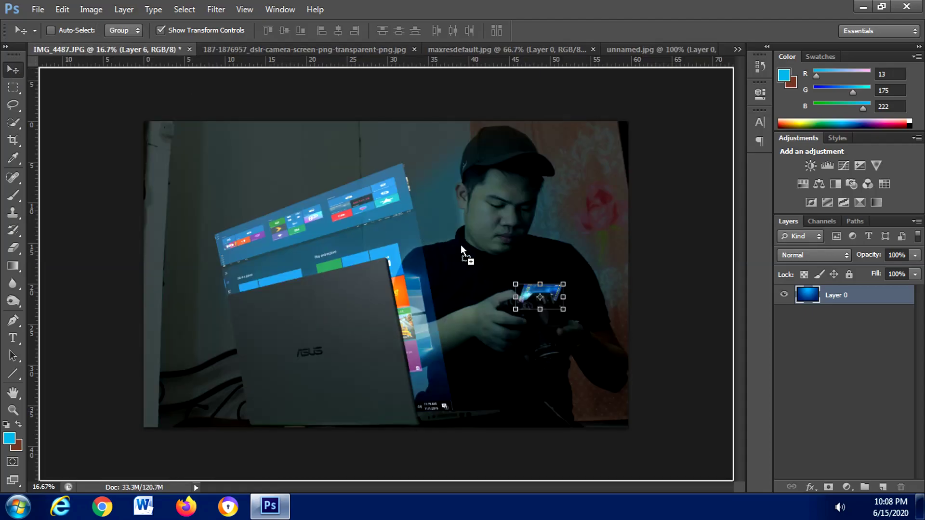
pyautogui.moveTo(401, 245); pyautogui.dragTo(402, 248)
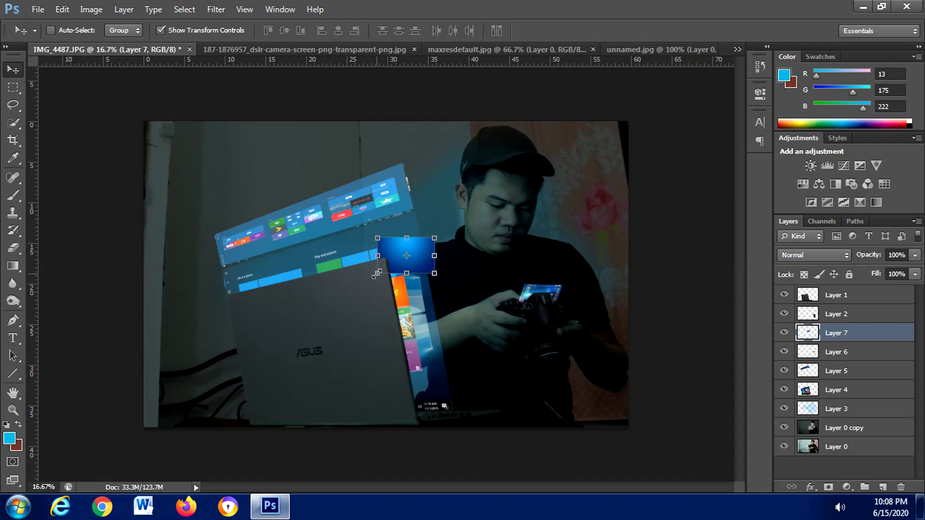
# - Enlarge the blue gradient and rotate it about 48° into a diamond reaching from the laptop across the man to the camera
pyautogui.moveTo(378, 273); pyautogui.dragTo(291, 336)
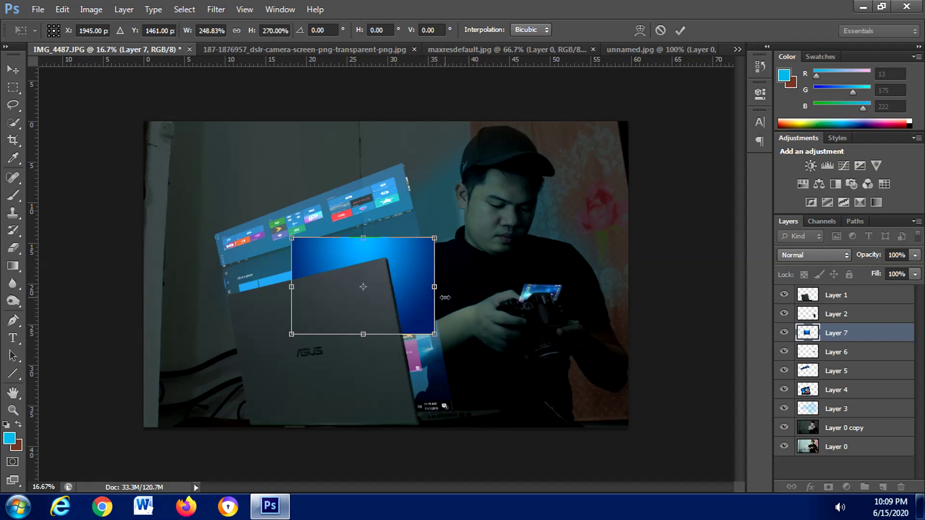
pyautogui.moveTo(446, 287); pyautogui.dragTo(423, 341)
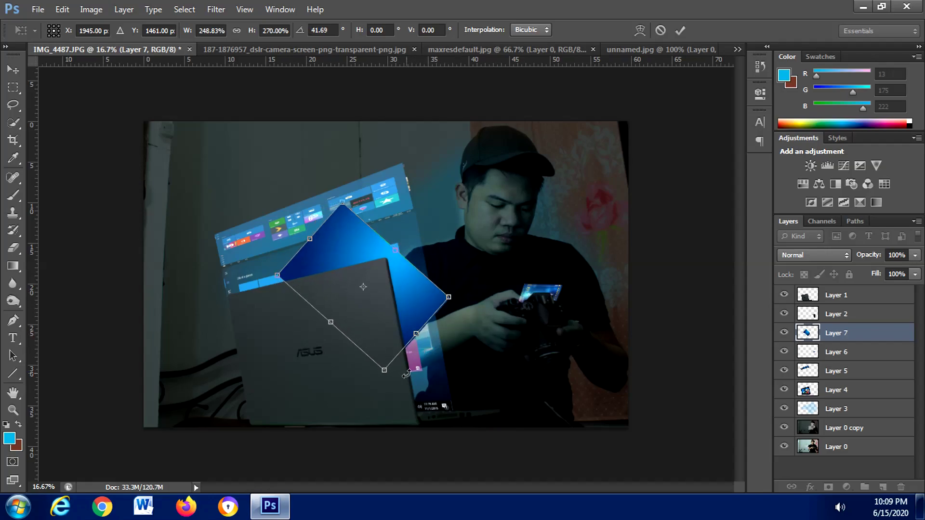
pyautogui.moveTo(384, 370); pyautogui.dragTo(364, 411)
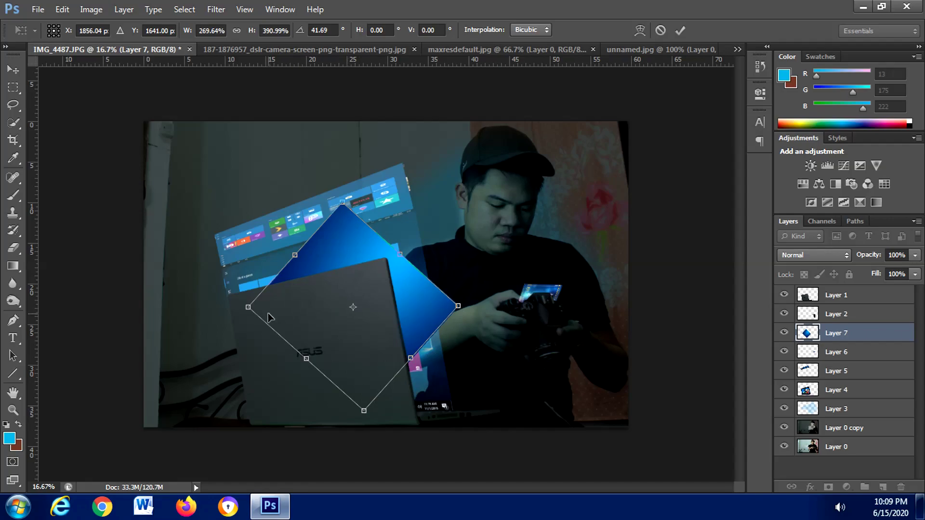
pyautogui.moveTo(247, 311); pyautogui.dragTo(214, 314)
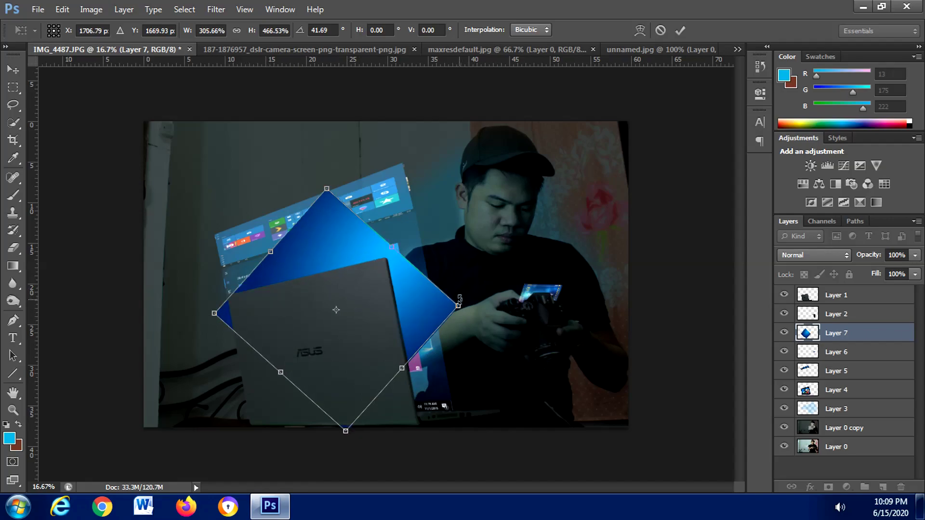
pyautogui.moveTo(459, 306); pyautogui.dragTo(563, 274)
pyautogui.moveTo(492, 177); pyautogui.dragTo(516, 170)
pyautogui.moveTo(476, 232); pyautogui.dragTo(489, 232)
pyautogui.moveTo(385, 467); pyautogui.dragTo(383, 448)
pyautogui.moveTo(570, 279); pyautogui.dragTo(589, 274)
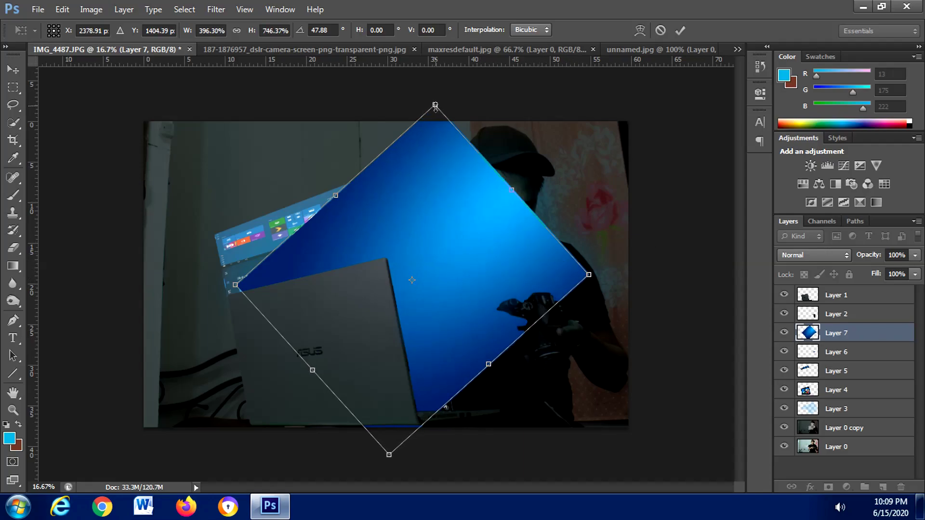
pyautogui.press('Return')
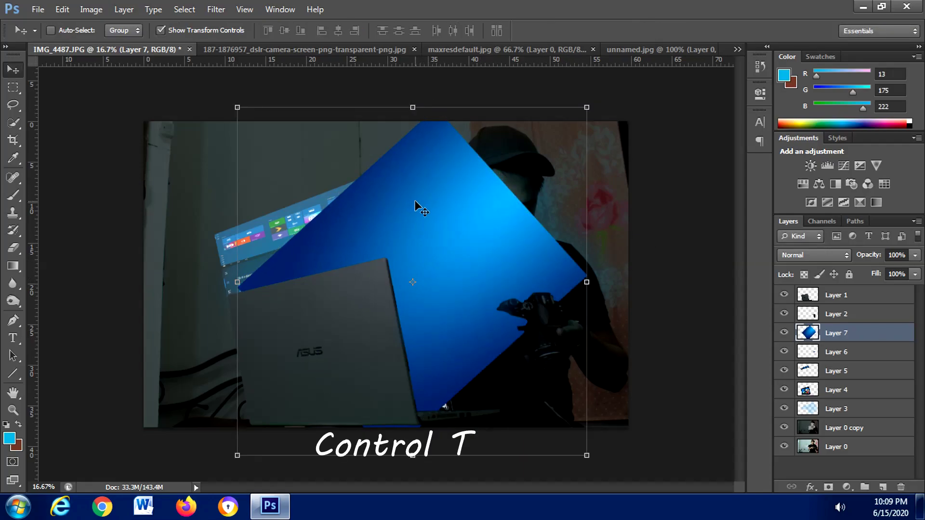
# - Set the blend mode of the blue gradient layer to Screen
pyautogui.hotkey('ctrl', 't')
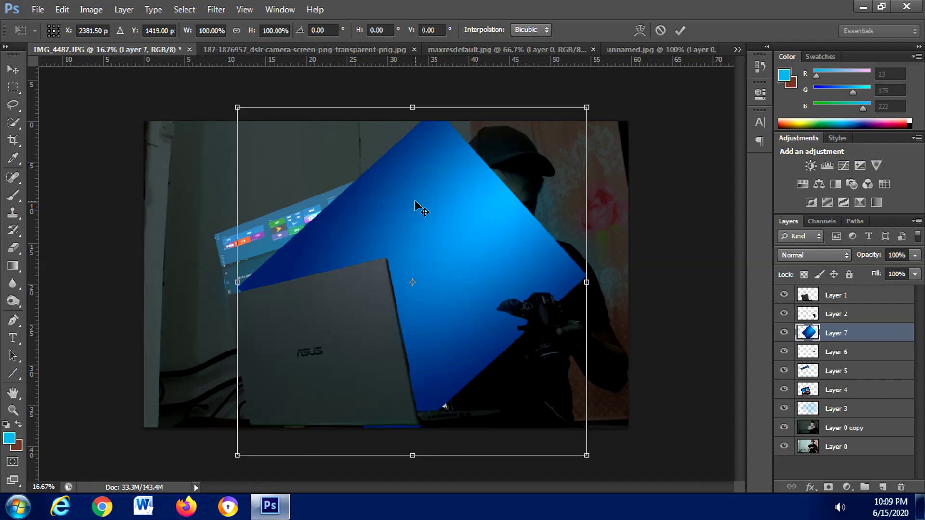
pyautogui.click(825, 255)
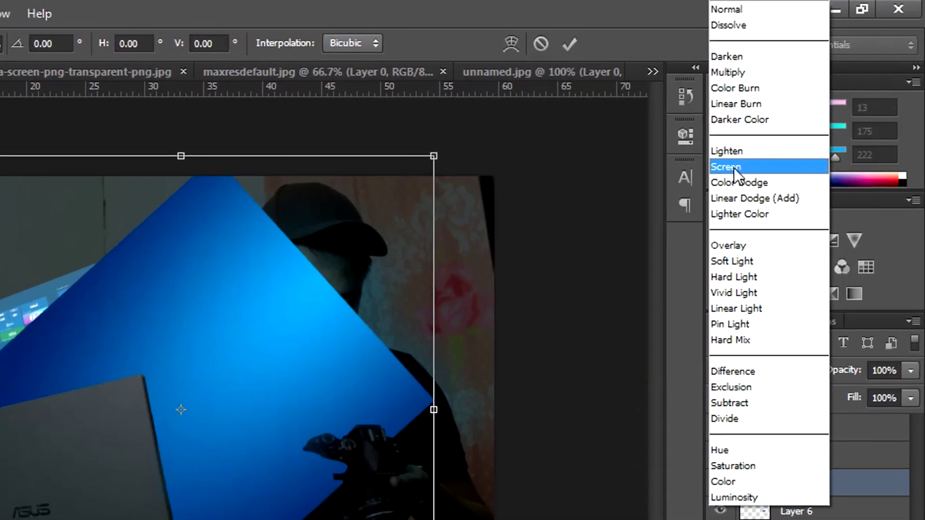
pyautogui.click(746, 150)
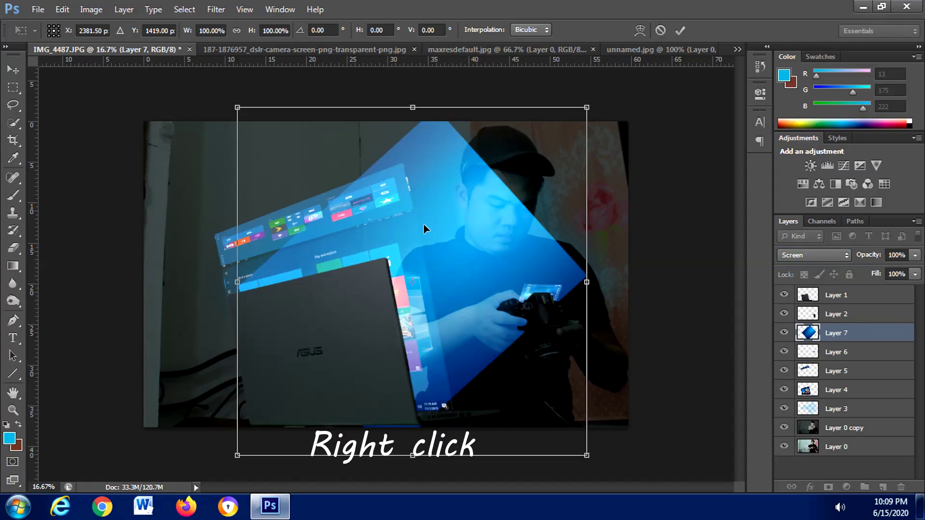
# - Warp the blue gradient into a rounded glow fanning out from the laptop over the man's head, shoulders and camera
pyautogui.rightClick(270, 304)
pyautogui.click(436, 328)
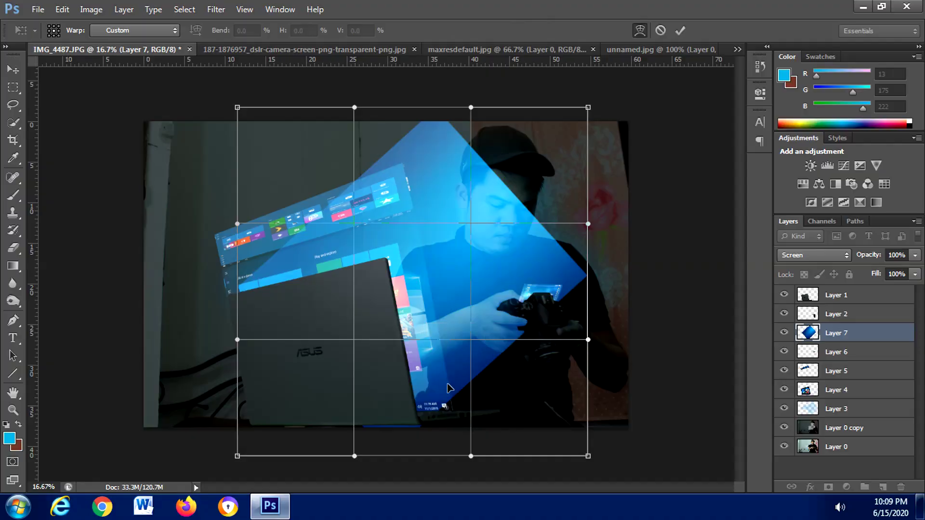
pyautogui.moveTo(448, 388); pyautogui.dragTo(423, 216)
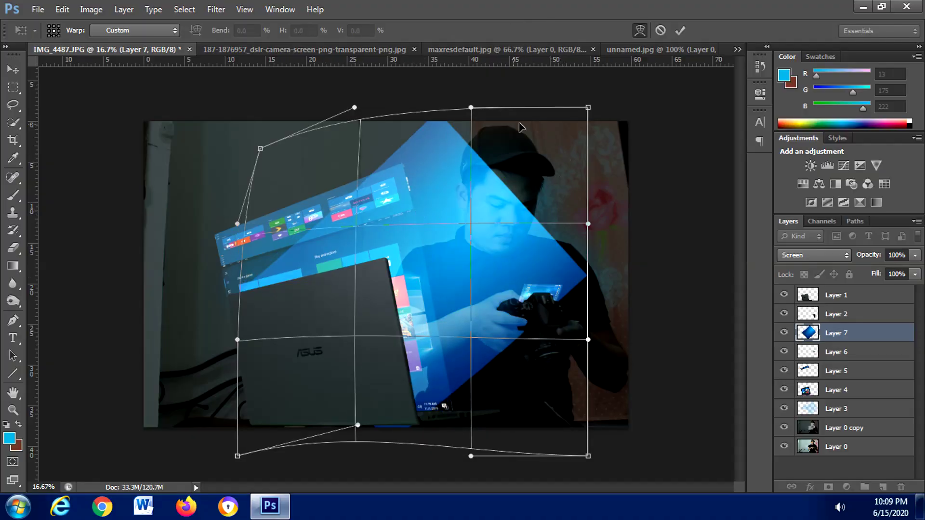
pyautogui.moveTo(492, 195); pyautogui.dragTo(502, 159)
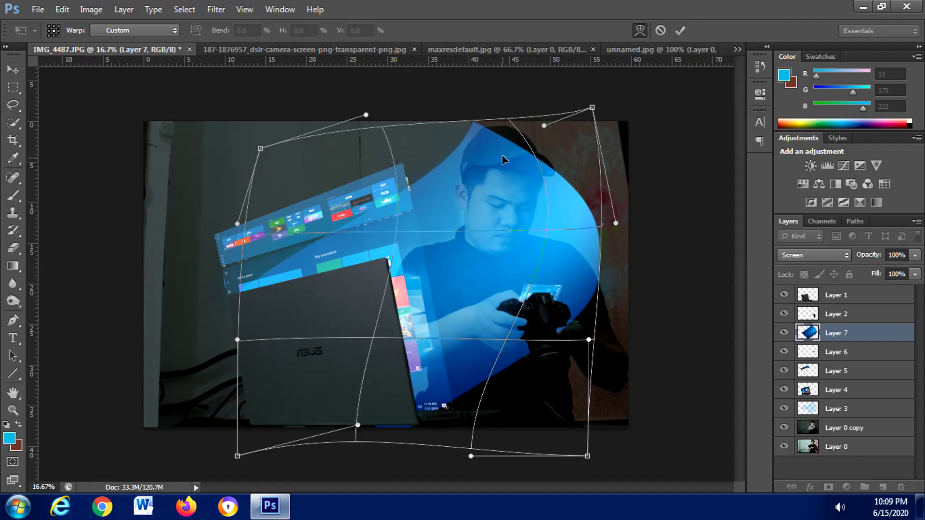
pyautogui.moveTo(352, 202); pyautogui.dragTo(227, 229)
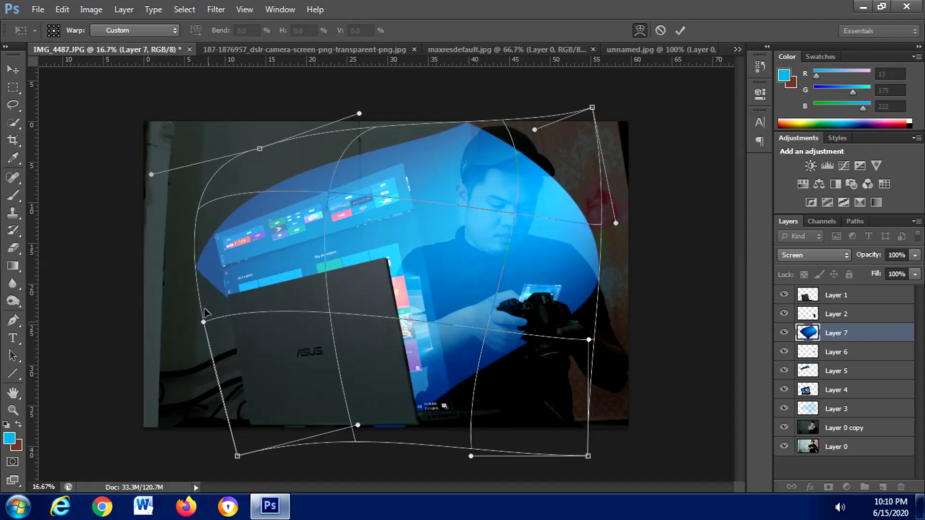
pyautogui.moveTo(203, 323); pyautogui.dragTo(298, 389)
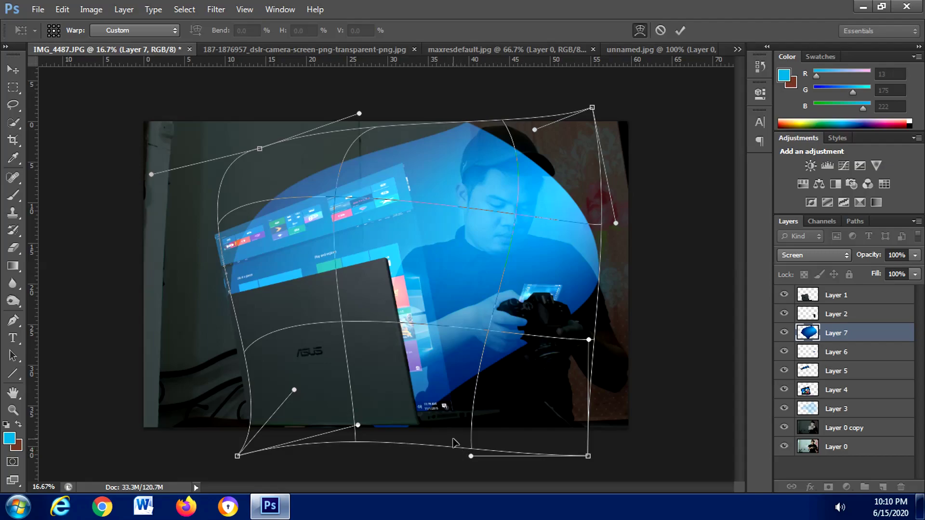
pyautogui.moveTo(472, 444); pyautogui.dragTo(477, 419)
pyautogui.moveTo(464, 376); pyautogui.dragTo(584, 302)
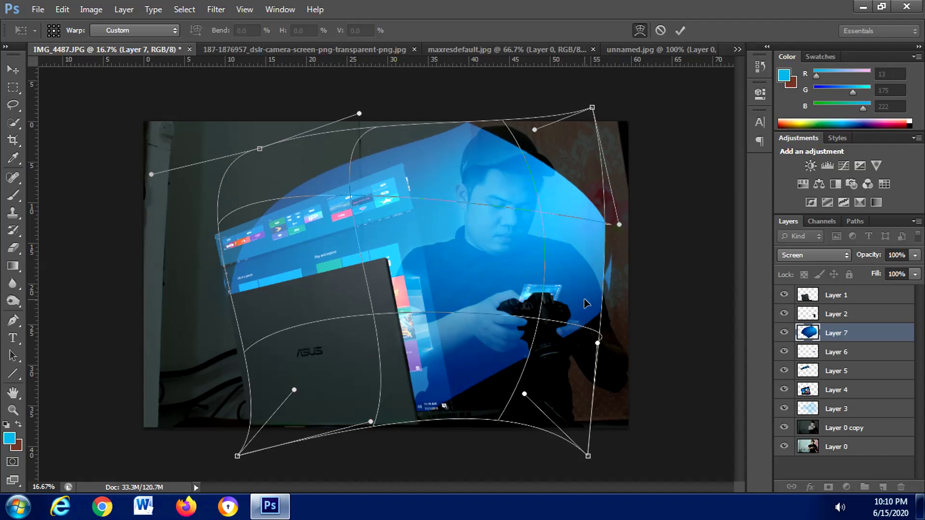
pyautogui.moveTo(558, 242); pyautogui.dragTo(529, 345)
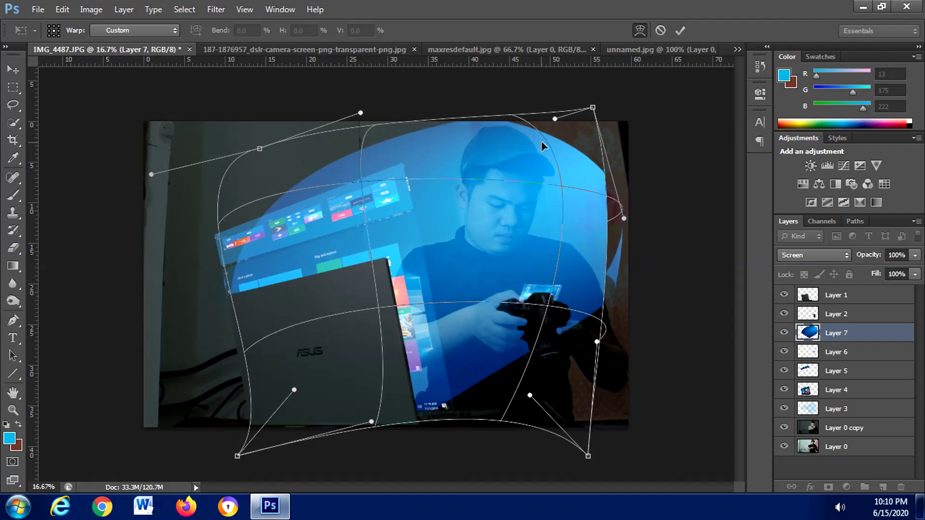
pyautogui.press('Return')
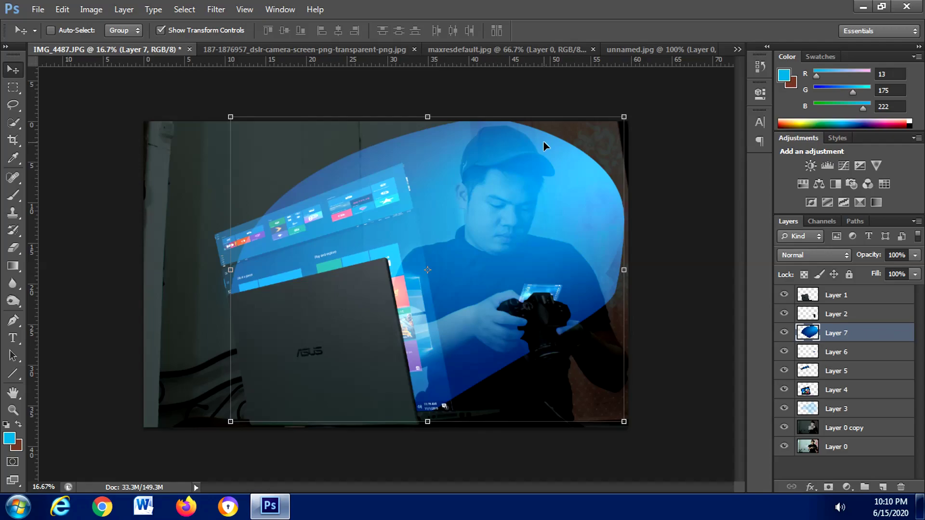
# - Erase the outer parts of the blue glow around the man, wall and camera with a soft 401 px eraser at 71% opacity
pyautogui.click(13, 249)
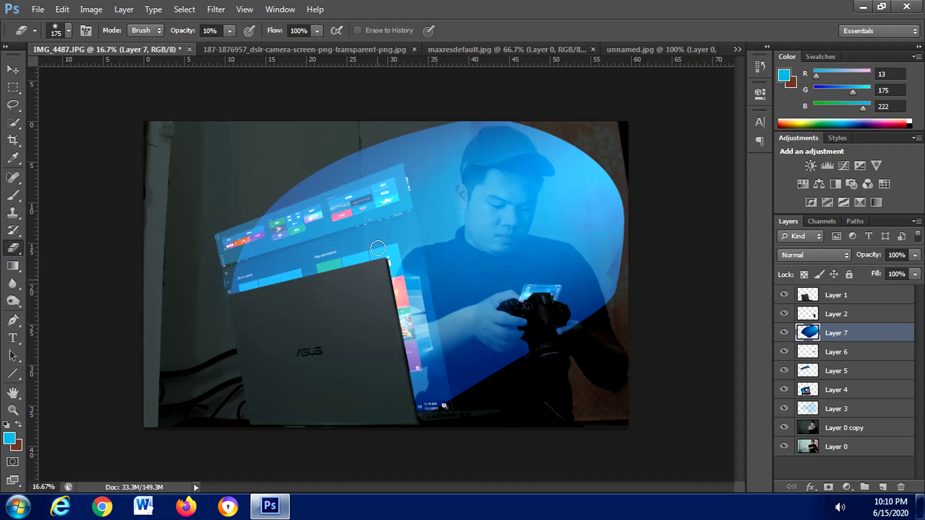
pyautogui.click(230, 30)
pyautogui.moveTo(270, 47); pyautogui.dragTo(272, 48)
pyautogui.click(502, 241)
pyautogui.rightClick(502, 242)
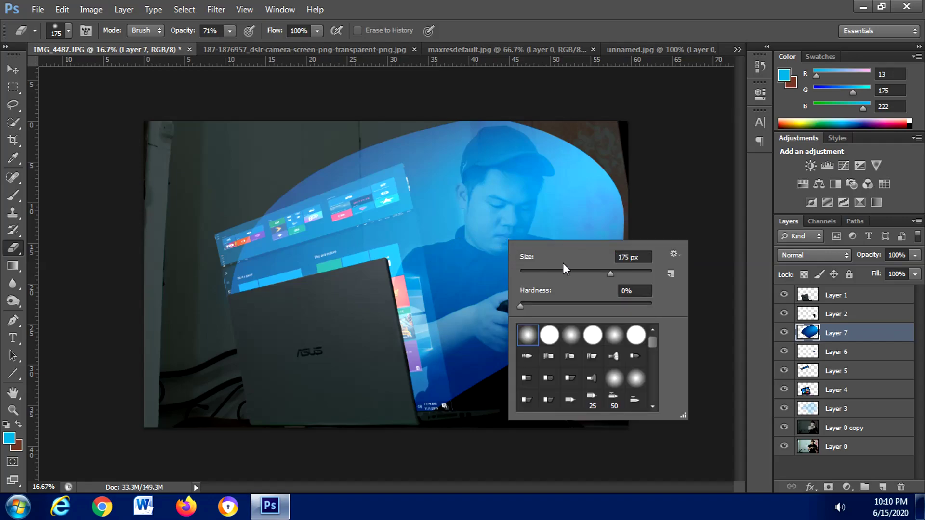
pyautogui.click(624, 271)
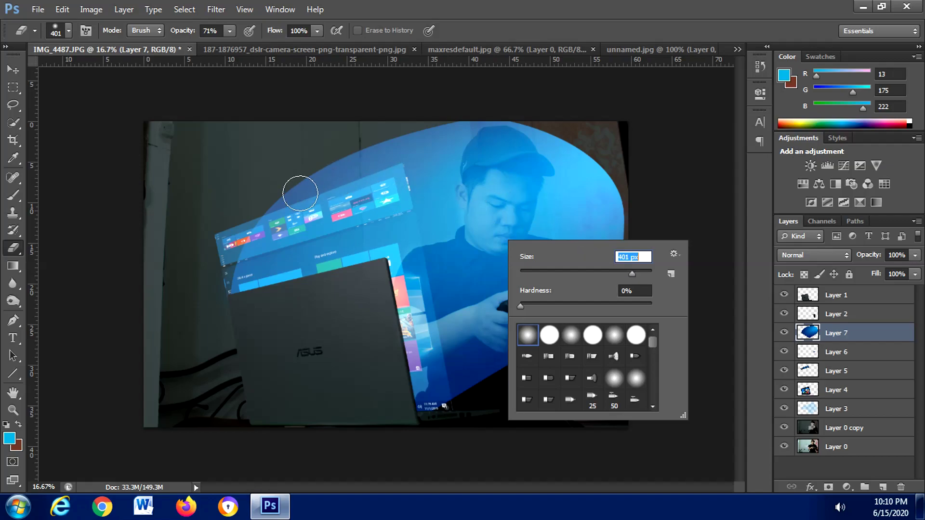
pyautogui.click(240, 274)
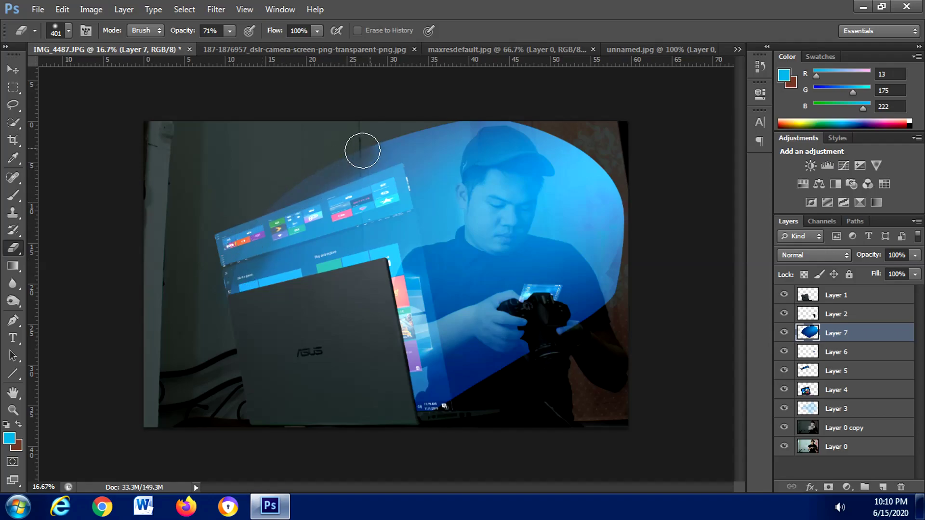
pyautogui.moveTo(404, 138)
pyautogui.mouseDown()
pyautogui.moveTo(492, 131)
pyautogui.moveTo(481, 134)
pyautogui.moveTo(586, 150)
pyautogui.moveTo(616, 202)
pyautogui.moveTo(614, 190)
pyautogui.moveTo(613, 281)
pyautogui.moveTo(591, 322)
pyautogui.moveTo(602, 303)
pyautogui.moveTo(445, 402)
pyautogui.mouseUp()
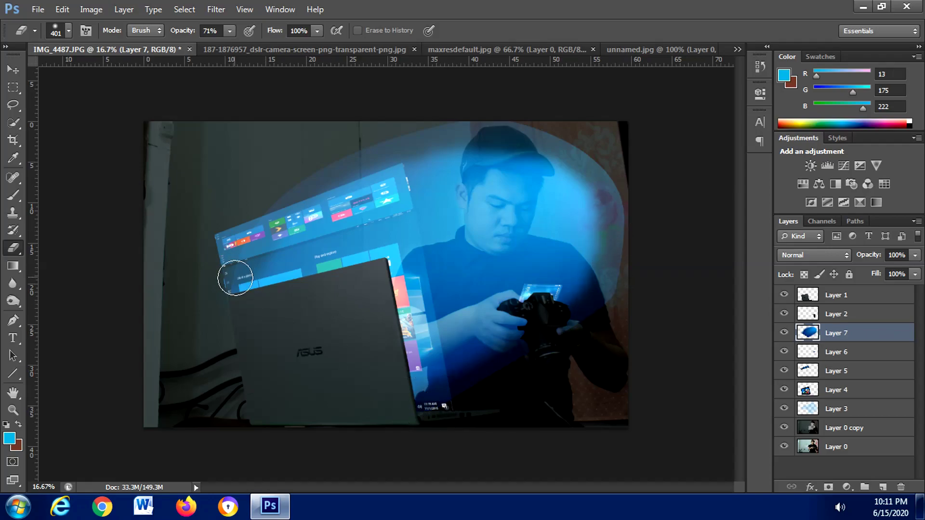
pyautogui.moveTo(284, 194)
pyautogui.mouseDown()
pyautogui.moveTo(366, 139)
pyautogui.moveTo(462, 123)
pyautogui.moveTo(284, 171)
pyautogui.moveTo(317, 168)
pyautogui.moveTo(266, 203)
pyautogui.mouseUp()
pyautogui.moveTo(486, 129)
pyautogui.mouseDown()
pyautogui.moveTo(545, 136)
pyautogui.moveTo(615, 183)
pyautogui.moveTo(628, 250)
pyautogui.moveTo(586, 337)
pyautogui.moveTo(470, 392)
pyautogui.moveTo(477, 399)
pyautogui.moveTo(506, 388)
pyautogui.moveTo(619, 304)
pyautogui.moveTo(598, 334)
pyautogui.moveTo(469, 396)
pyautogui.moveTo(563, 346)
pyautogui.moveTo(628, 279)
pyautogui.moveTo(593, 324)
pyautogui.mouseUp()
pyautogui.moveTo(274, 273)
pyautogui.mouseDown()
pyautogui.moveTo(352, 213)
pyautogui.moveTo(308, 237)
pyautogui.moveTo(398, 188)
pyautogui.moveTo(477, 169)
pyautogui.moveTo(430, 172)
pyautogui.moveTo(539, 177)
pyautogui.moveTo(574, 252)
pyautogui.moveTo(587, 258)
pyautogui.moveTo(501, 198)
pyautogui.moveTo(423, 205)
pyautogui.moveTo(335, 247)
pyautogui.moveTo(524, 225)
pyautogui.moveTo(559, 261)
pyautogui.moveTo(579, 203)
pyautogui.moveTo(499, 164)
pyautogui.moveTo(481, 191)
pyautogui.moveTo(552, 285)
pyautogui.moveTo(469, 269)
pyautogui.moveTo(394, 271)
pyautogui.moveTo(418, 295)
pyautogui.moveTo(423, 361)
pyautogui.moveTo(453, 329)
pyautogui.moveTo(505, 320)
pyautogui.moveTo(458, 341)
pyautogui.moveTo(443, 358)
pyautogui.moveTo(443, 347)
pyautogui.moveTo(532, 291)
pyautogui.mouseUp()
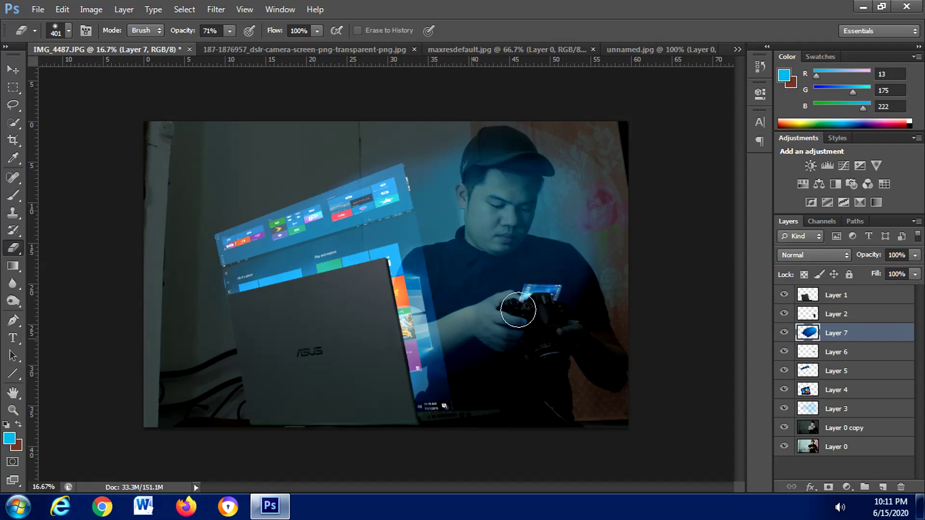
pyautogui.moveTo(558, 283)
pyautogui.mouseDown()
pyautogui.moveTo(581, 238)
pyautogui.moveTo(571, 218)
pyautogui.moveTo(574, 280)
pyautogui.moveTo(611, 353)
pyautogui.moveTo(613, 295)
pyautogui.mouseUp()
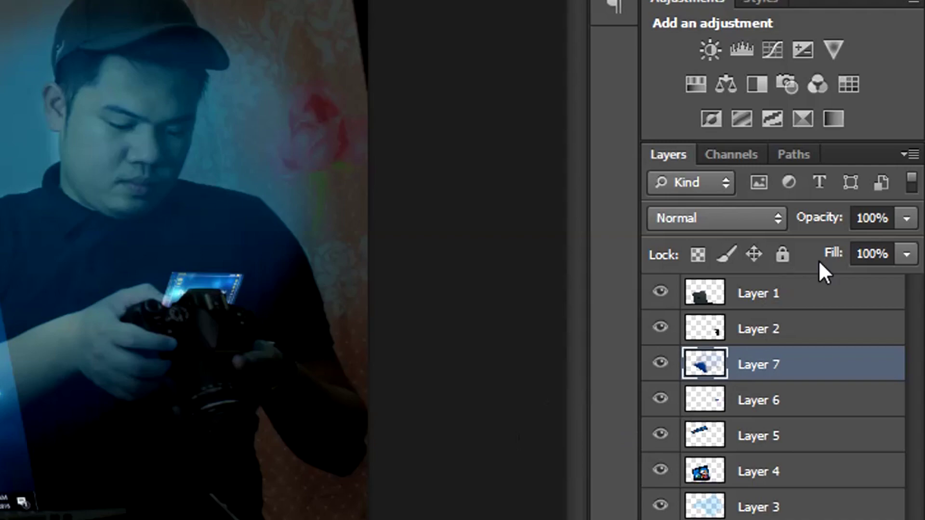
# - Set the blend mode of Layer 7 to Screen and its fill to 27%
pyautogui.moveTo(837, 254)
pyautogui.mouseDown()
pyautogui.moveTo(818, 256)
pyautogui.moveTo(837, 258)
pyautogui.moveTo(830, 252)
pyautogui.mouseUp()
pyautogui.hotkey('alt', 'shift', 's')
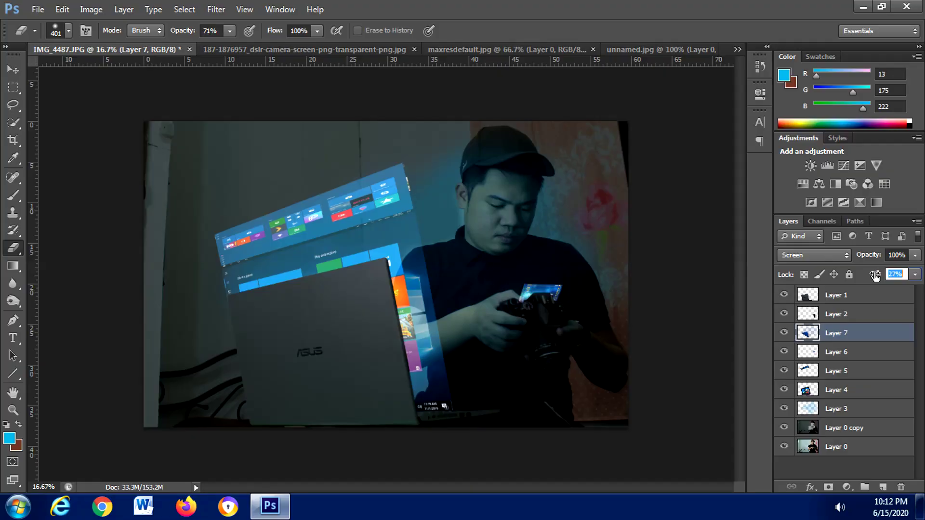
pyautogui.press('Return')
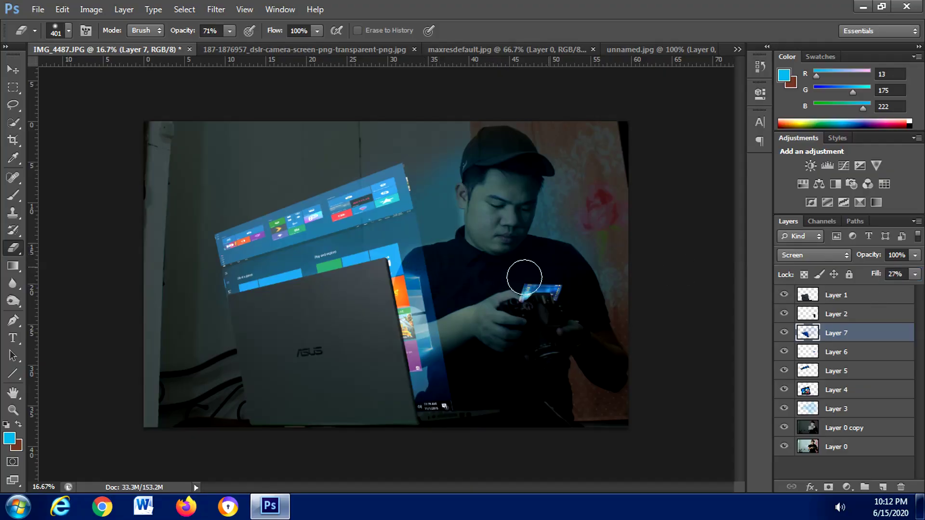
# - Bring another copy of the blue gradient from unnamed.jpg into IMG_4487.JPG, placing it over the man's chest above the camera
pyautogui.click(638, 53)
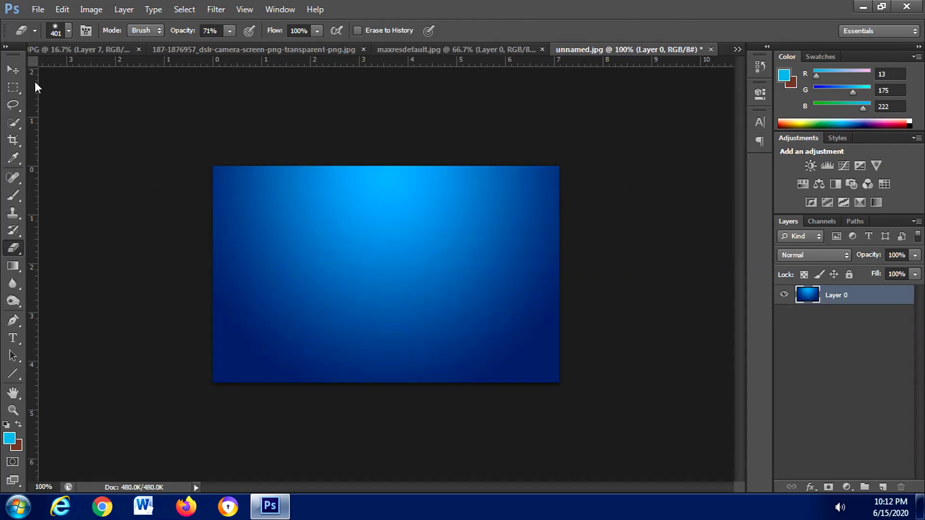
pyautogui.click(13, 70)
pyautogui.moveTo(418, 226); pyautogui.dragTo(513, 270)
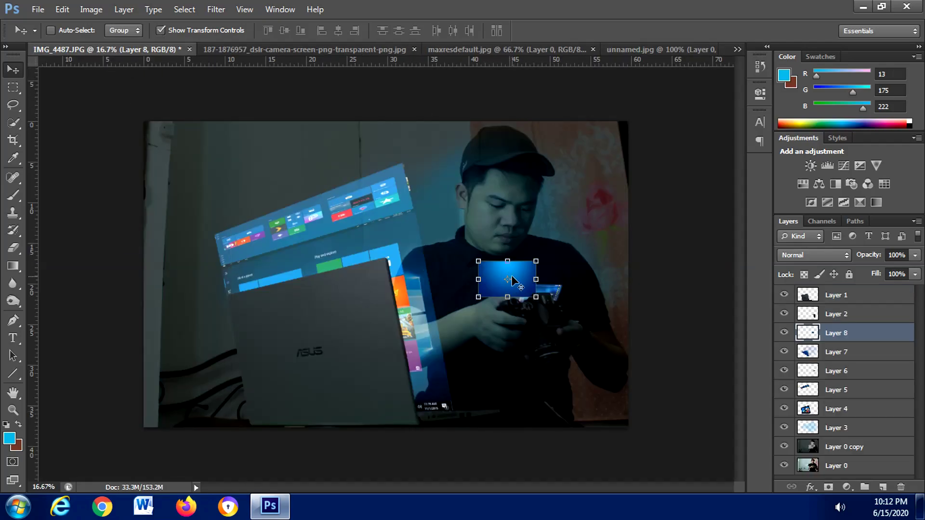
# - Place the small gradient over the camera screen, scaled to about 129% width and 125% height and rotated about -7°
pyautogui.click(513, 281)
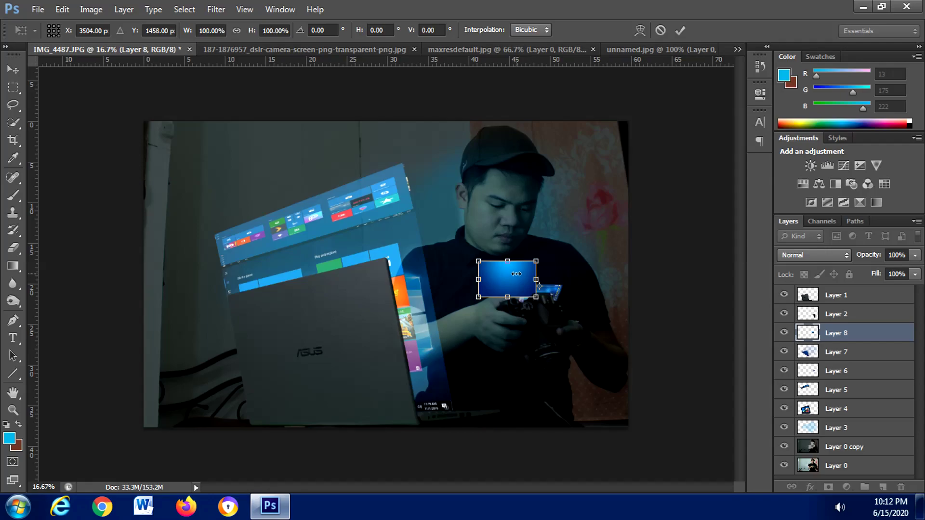
pyautogui.moveTo(522, 278); pyautogui.dragTo(552, 293)
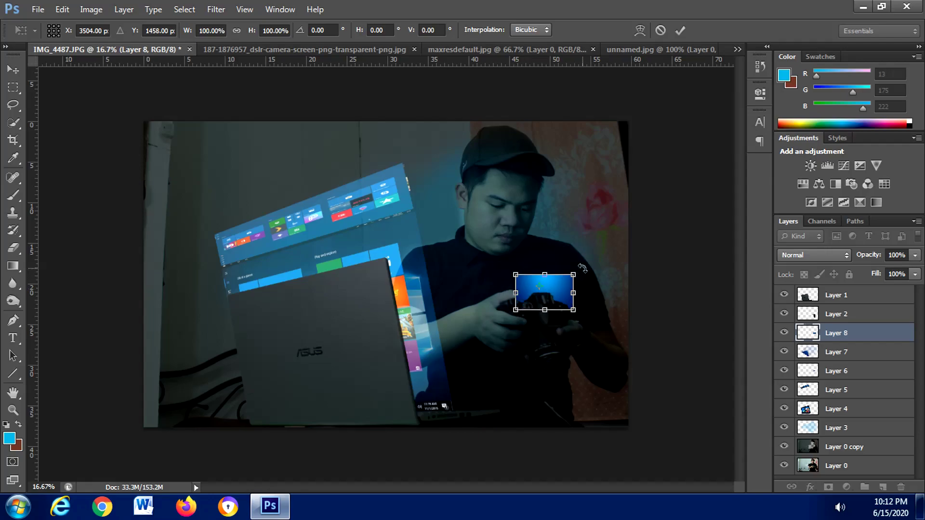
pyautogui.moveTo(581, 264); pyautogui.dragTo(574, 257)
pyautogui.moveTo(547, 286); pyautogui.dragTo(495, 268)
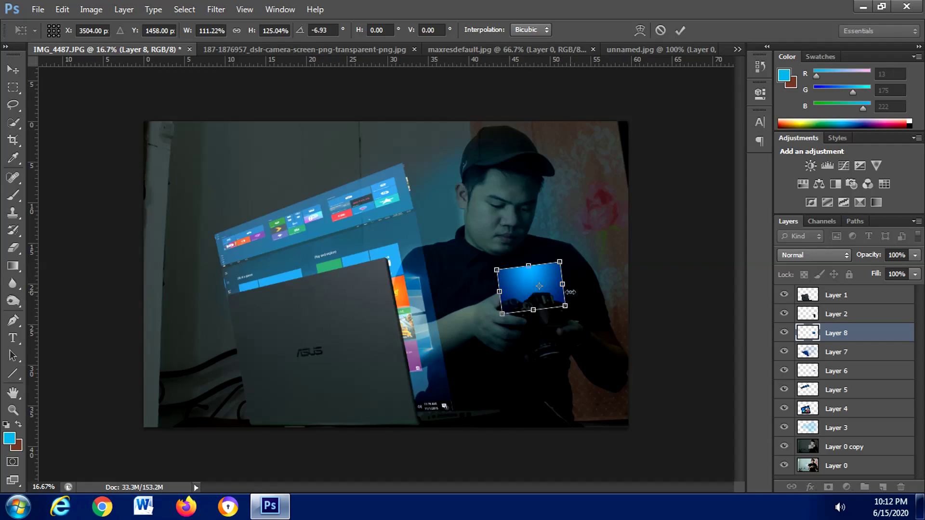
pyautogui.moveTo(564, 285); pyautogui.dragTo(573, 284)
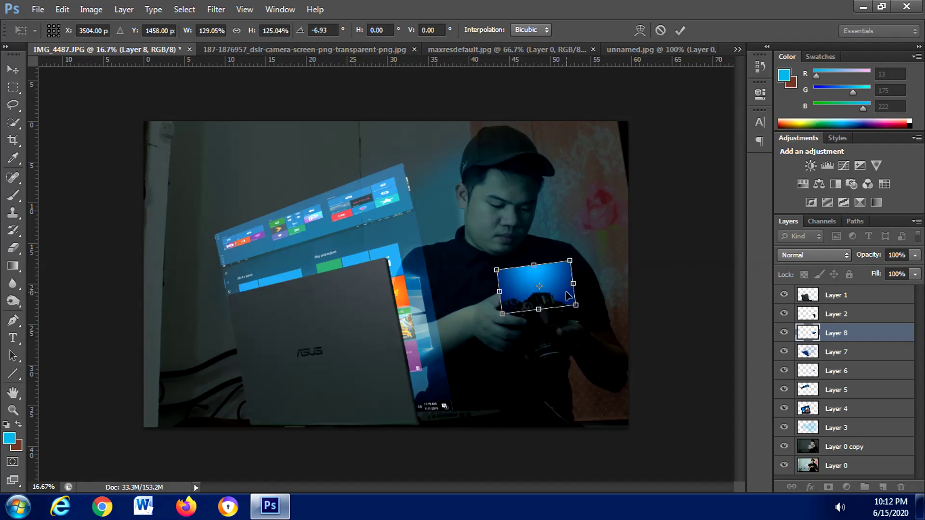
pyautogui.press('Return')
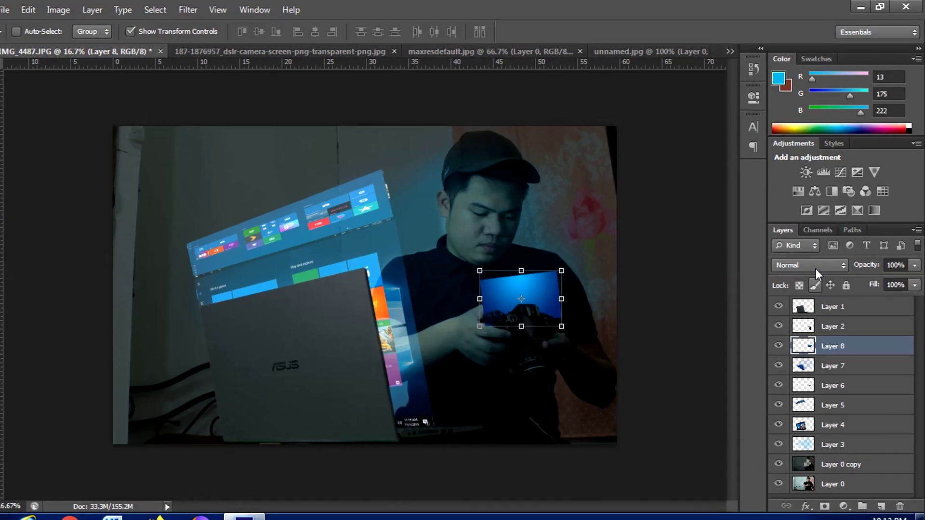
# - Set the small gradient layer to Screen and warp it into a rounded glow rising from the camera toward the man's chin
pyautogui.click(819, 255)
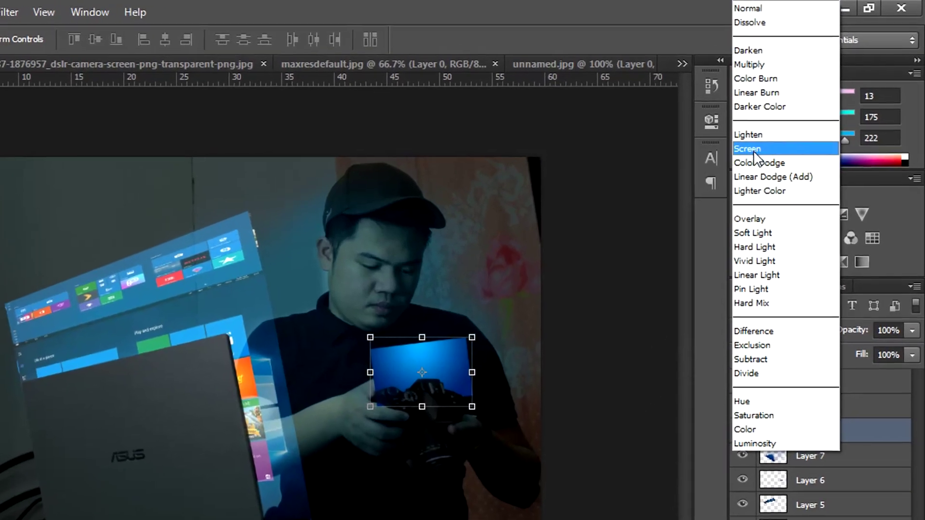
pyautogui.click(754, 150)
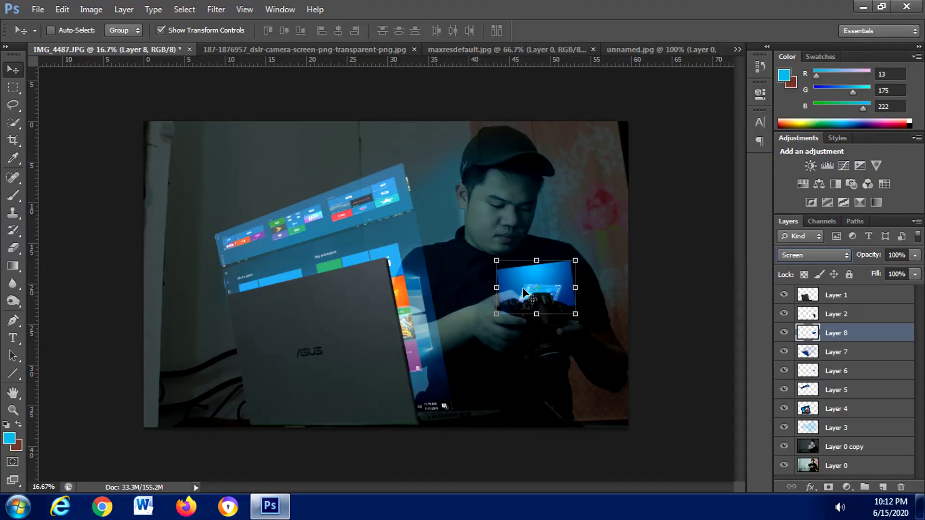
pyautogui.hotkey('ctrl', 't')
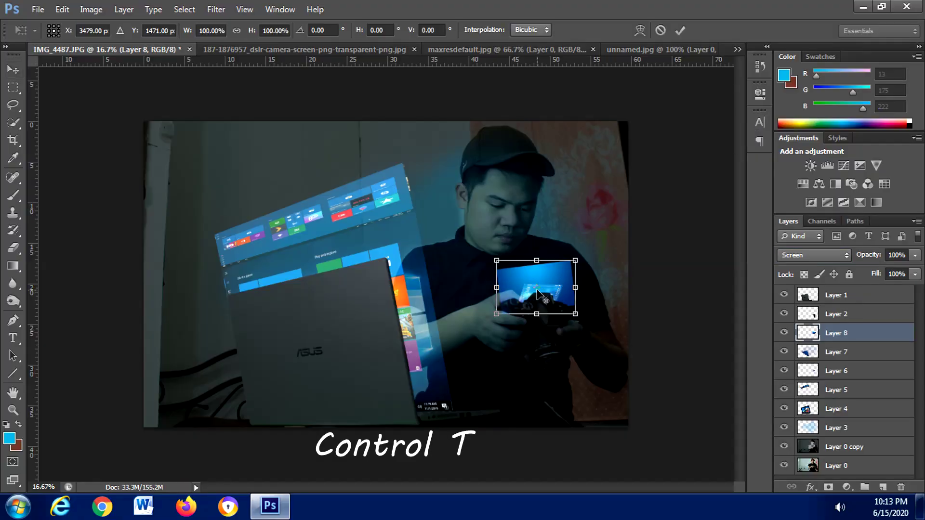
pyautogui.rightClick(533, 276)
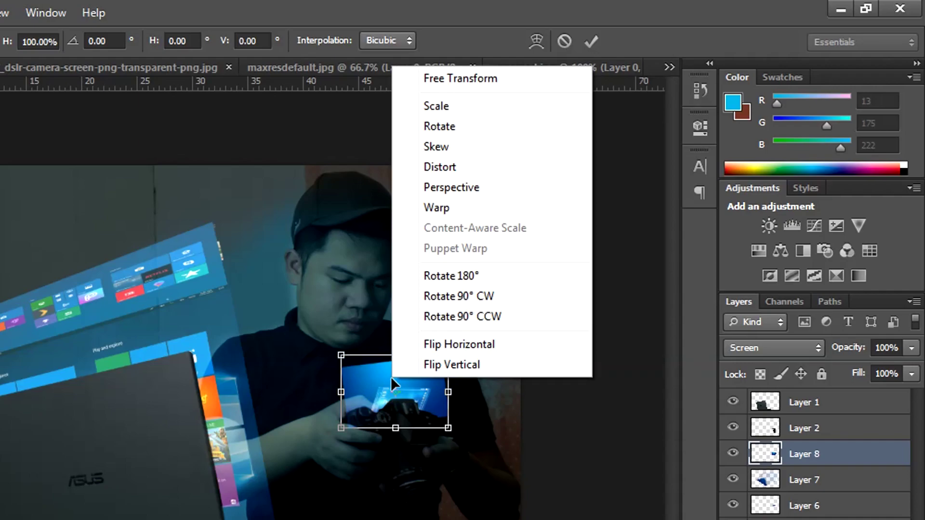
pyautogui.click(463, 209)
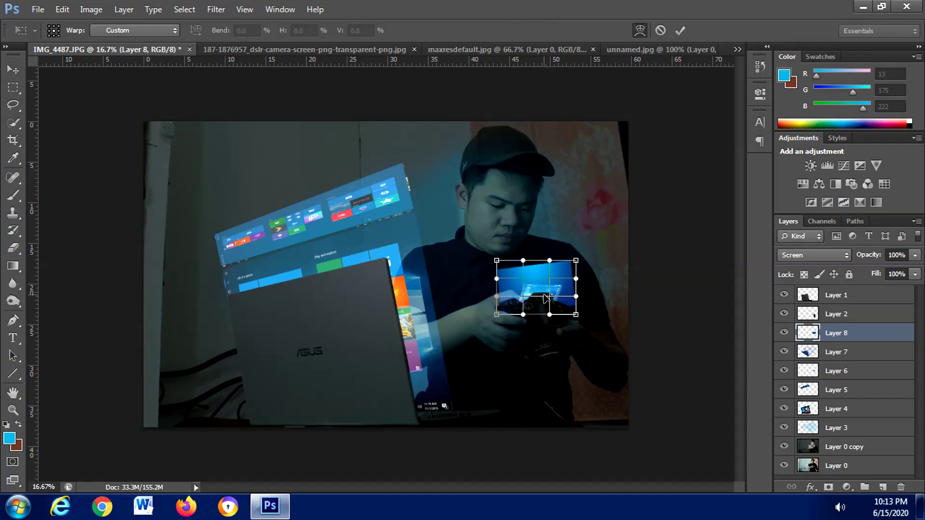
pyautogui.moveTo(503, 309); pyautogui.dragTo(516, 297)
pyautogui.moveTo(576, 315); pyautogui.dragTo(565, 312)
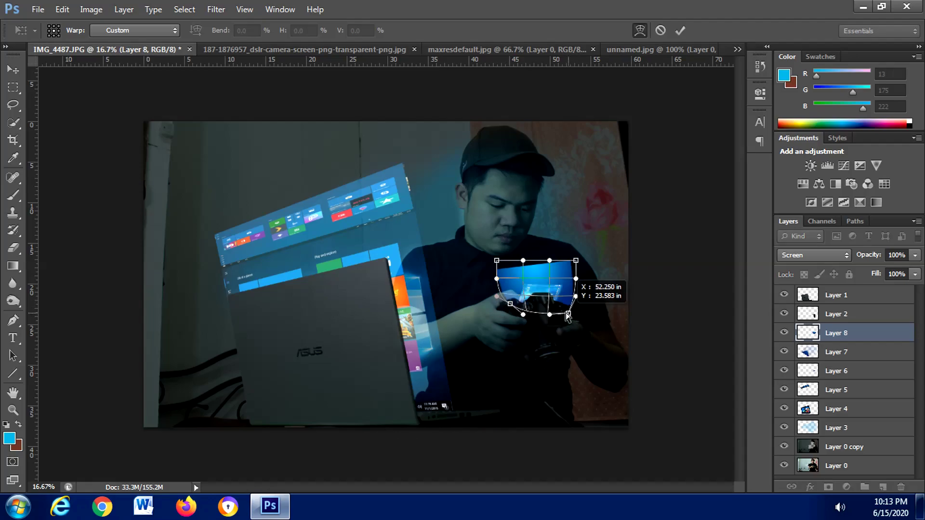
pyautogui.moveTo(576, 261); pyautogui.dragTo(552, 249)
pyautogui.moveTo(499, 263); pyautogui.dragTo(514, 223)
pyautogui.moveTo(535, 263); pyautogui.dragTo(569, 243)
pyautogui.moveTo(494, 266); pyautogui.dragTo(491, 275)
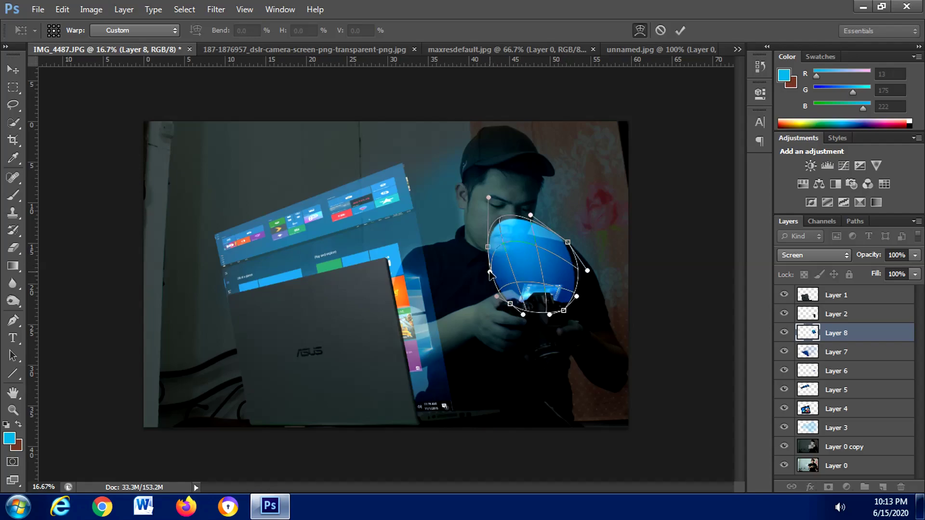
pyautogui.press('Return')
# - Erase the camera glow's upper and outer areas to soften it, and set the fill of Layer 8 to 48%
pyautogui.press('e')
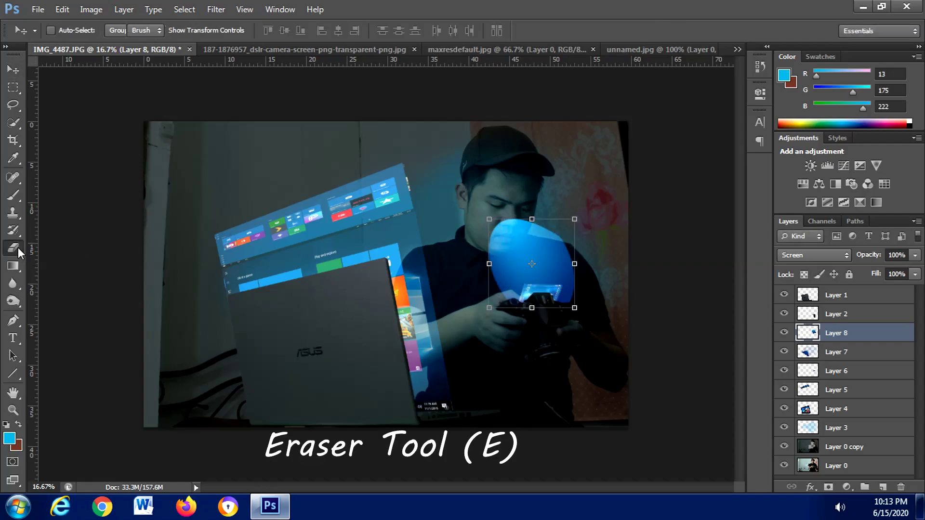
pyautogui.moveTo(511, 236)
pyautogui.mouseDown()
pyautogui.moveTo(495, 258)
pyautogui.moveTo(505, 228)
pyautogui.moveTo(571, 250)
pyautogui.mouseUp()
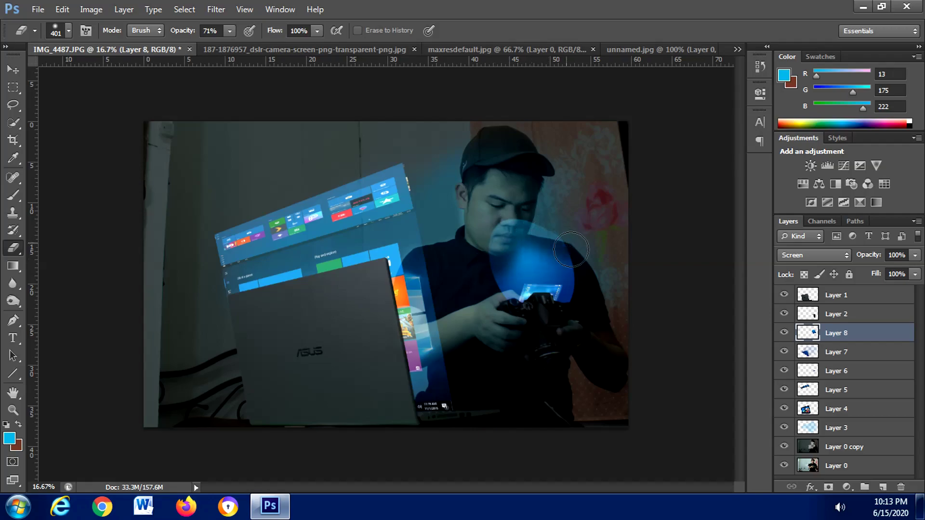
pyautogui.moveTo(538, 216)
pyautogui.mouseDown()
pyautogui.moveTo(479, 239)
pyautogui.moveTo(536, 220)
pyautogui.moveTo(574, 233)
pyautogui.moveTo(520, 218)
pyautogui.moveTo(494, 226)
pyautogui.moveTo(481, 258)
pyautogui.moveTo(493, 297)
pyautogui.moveTo(484, 265)
pyautogui.moveTo(578, 305)
pyautogui.moveTo(585, 260)
pyautogui.moveTo(588, 303)
pyautogui.moveTo(583, 246)
pyautogui.moveTo(583, 289)
pyautogui.mouseUp()
pyautogui.moveTo(578, 236)
pyautogui.mouseDown()
pyautogui.moveTo(489, 282)
pyautogui.moveTo(493, 289)
pyautogui.moveTo(481, 261)
pyautogui.moveTo(510, 317)
pyautogui.moveTo(527, 256)
pyautogui.moveTo(531, 276)
pyautogui.moveTo(544, 263)
pyautogui.moveTo(533, 263)
pyautogui.moveTo(528, 279)
pyautogui.moveTo(558, 279)
pyautogui.moveTo(521, 280)
pyautogui.moveTo(549, 286)
pyautogui.moveTo(528, 274)
pyautogui.moveTo(601, 272)
pyautogui.mouseUp()
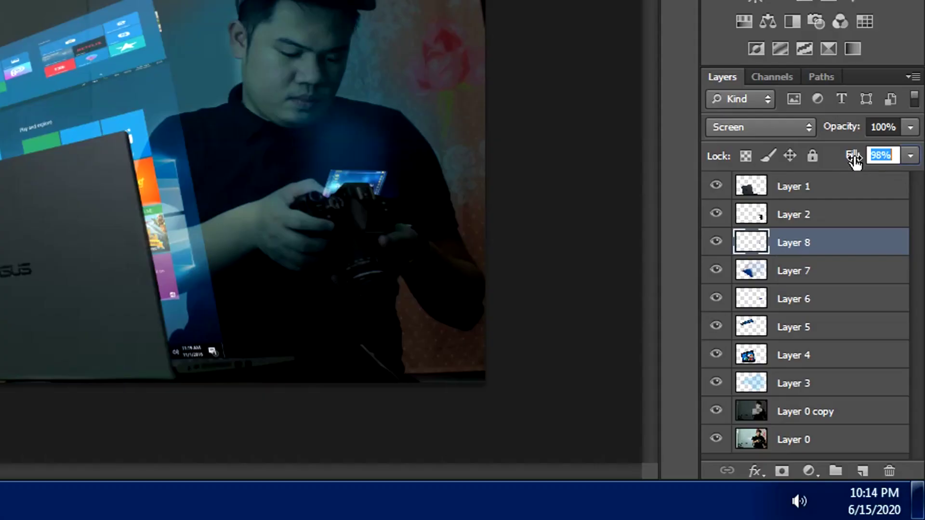
pyautogui.moveTo(878, 279); pyautogui.dragTo(870, 279)
pyautogui.moveTo(854, 155); pyautogui.dragTo(846, 160)
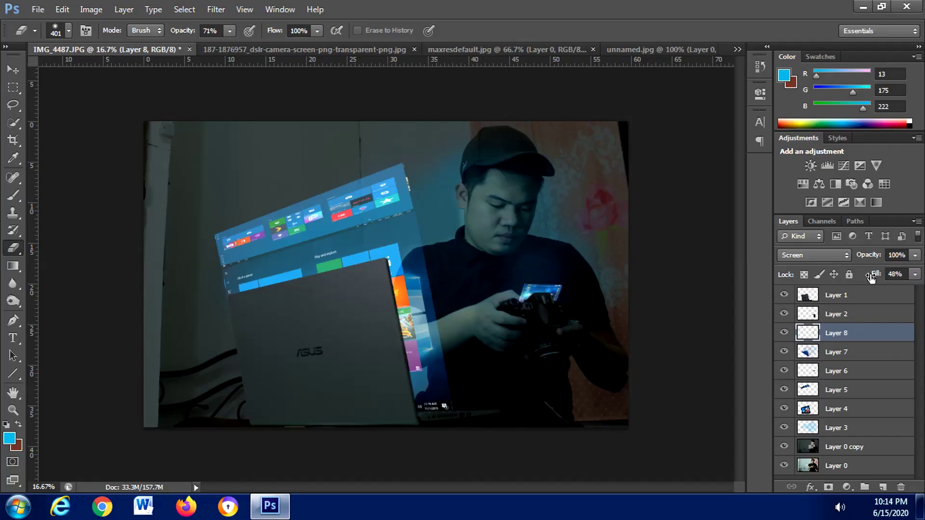
# - Add a new layer above Layer 1 and paint soft blue light around the laptop edges and camera with a 600 px brush at 15% opacity
pyautogui.click(836, 295)
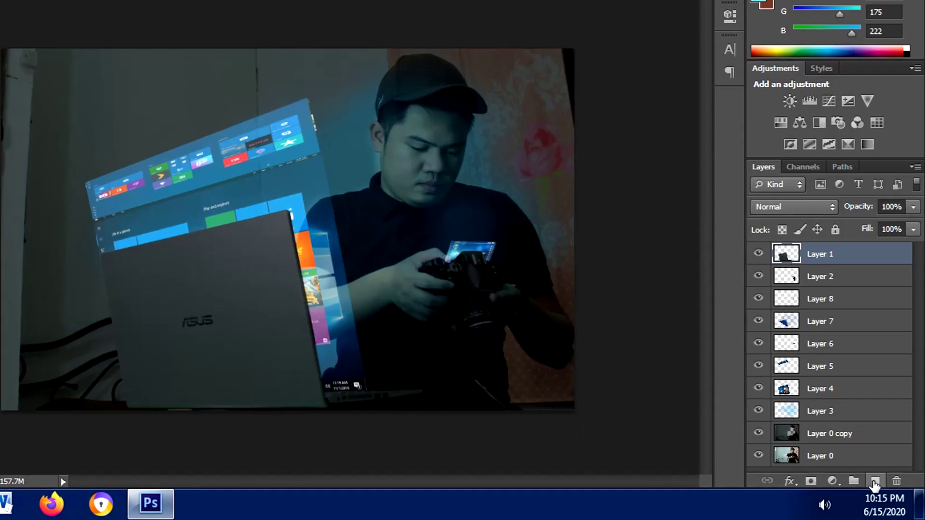
pyautogui.click(878, 484)
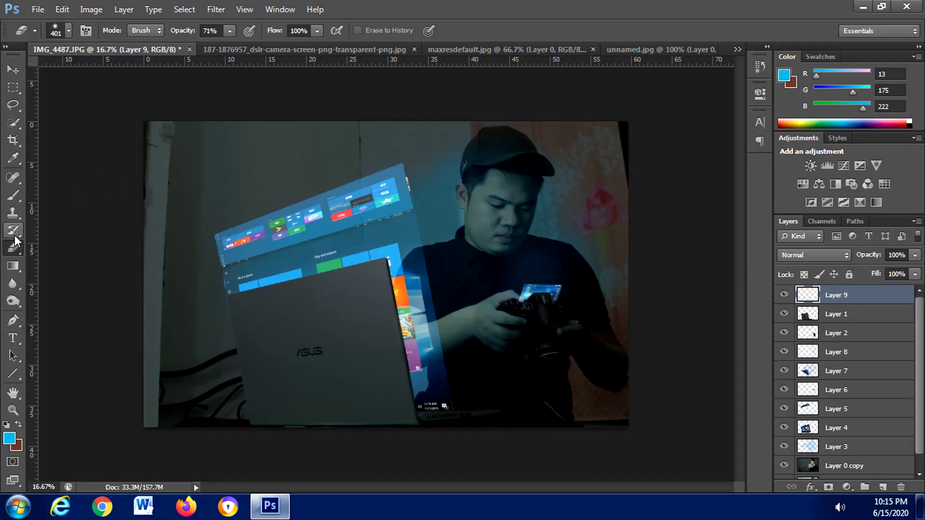
pyautogui.click(14, 196)
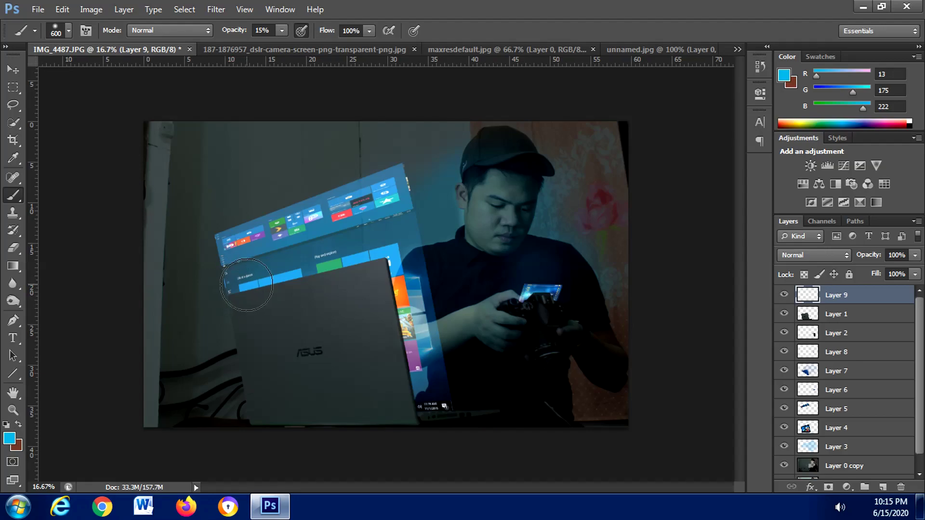
pyautogui.moveTo(247, 284)
pyautogui.mouseDown()
pyautogui.moveTo(380, 268)
pyautogui.moveTo(404, 315)
pyautogui.moveTo(411, 396)
pyautogui.moveTo(443, 404)
pyautogui.moveTo(457, 401)
pyautogui.moveTo(390, 273)
pyautogui.moveTo(407, 344)
pyautogui.moveTo(392, 276)
pyautogui.moveTo(376, 253)
pyautogui.moveTo(244, 278)
pyautogui.moveTo(407, 262)
pyautogui.moveTo(389, 260)
pyautogui.moveTo(400, 252)
pyautogui.moveTo(426, 267)
pyautogui.moveTo(429, 297)
pyautogui.moveTo(458, 279)
pyautogui.moveTo(435, 340)
pyautogui.moveTo(470, 322)
pyautogui.moveTo(456, 368)
pyautogui.moveTo(468, 369)
pyautogui.moveTo(466, 392)
pyautogui.moveTo(477, 370)
pyautogui.moveTo(415, 272)
pyautogui.moveTo(425, 260)
pyautogui.moveTo(435, 386)
pyautogui.moveTo(514, 326)
pyautogui.moveTo(532, 298)
pyautogui.moveTo(524, 279)
pyautogui.moveTo(552, 296)
pyautogui.moveTo(559, 282)
pyautogui.moveTo(516, 300)
pyautogui.moveTo(496, 288)
pyautogui.moveTo(516, 280)
pyautogui.moveTo(500, 261)
pyautogui.moveTo(529, 272)
pyautogui.moveTo(535, 264)
pyautogui.moveTo(527, 246)
pyautogui.moveTo(517, 271)
pyautogui.moveTo(495, 249)
pyautogui.moveTo(525, 242)
pyautogui.moveTo(525, 230)
pyautogui.moveTo(527, 265)
pyautogui.moveTo(487, 250)
pyautogui.moveTo(531, 270)
pyautogui.mouseUp()
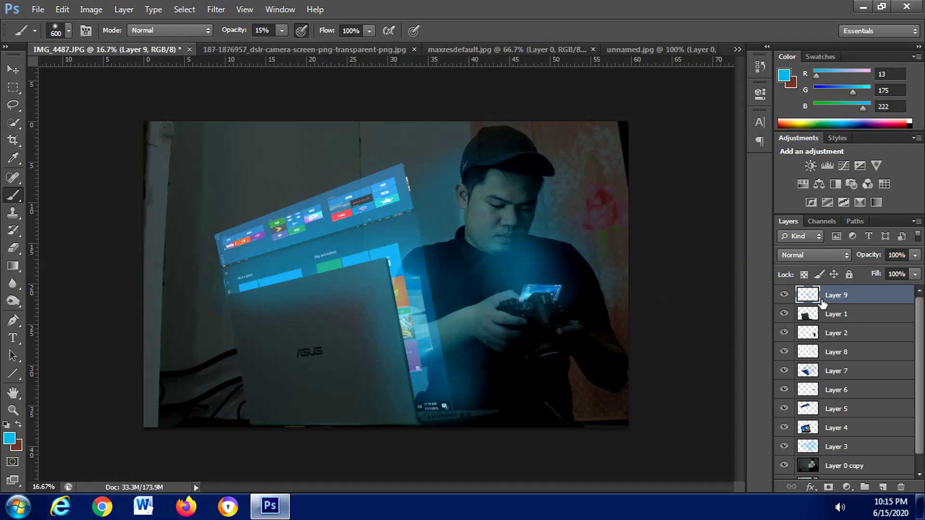
# - Set the blend mode of Layer 9 to Soft Light and move the layer between Layer 4 and Layer 3
pyautogui.click(836, 255)
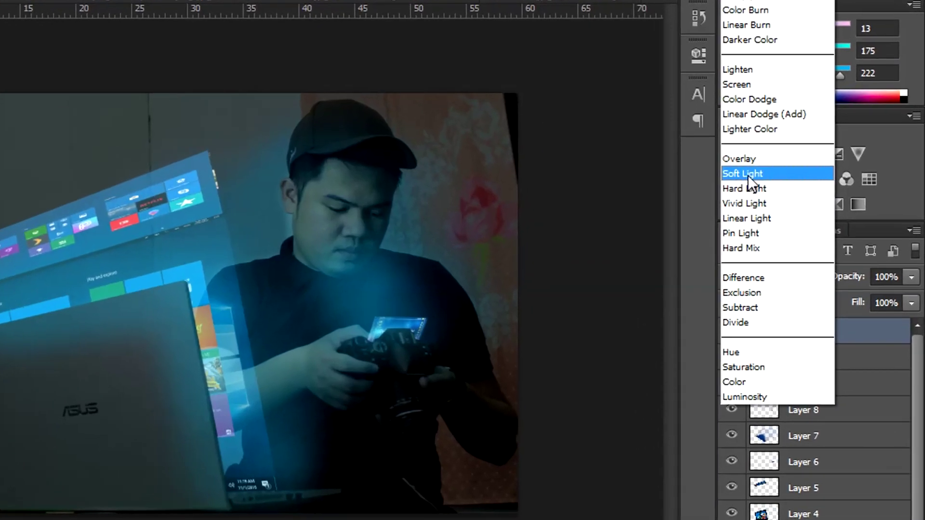
pyautogui.click(747, 174)
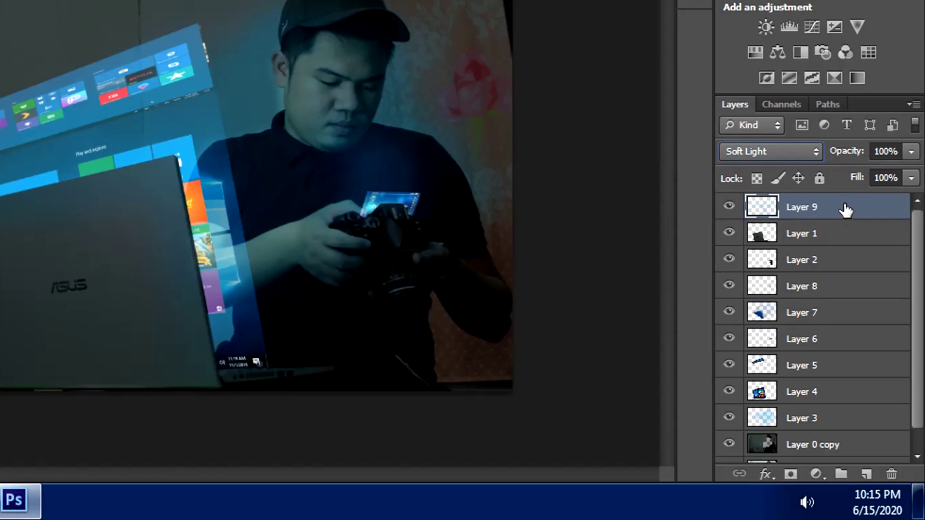
pyautogui.moveTo(867, 301); pyautogui.dragTo(864, 436)
pyautogui.moveTo(841, 403); pyautogui.dragTo(840, 406)
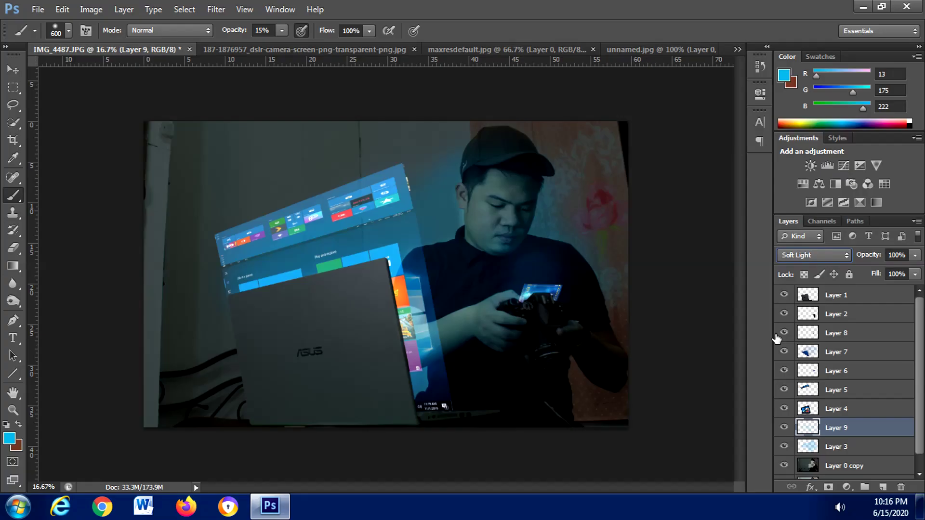
# - Add a gradient fill adjustment above Layer 1 using the preset that fades from semi-transparent dark grey to transparent
pyautogui.click(862, 300)
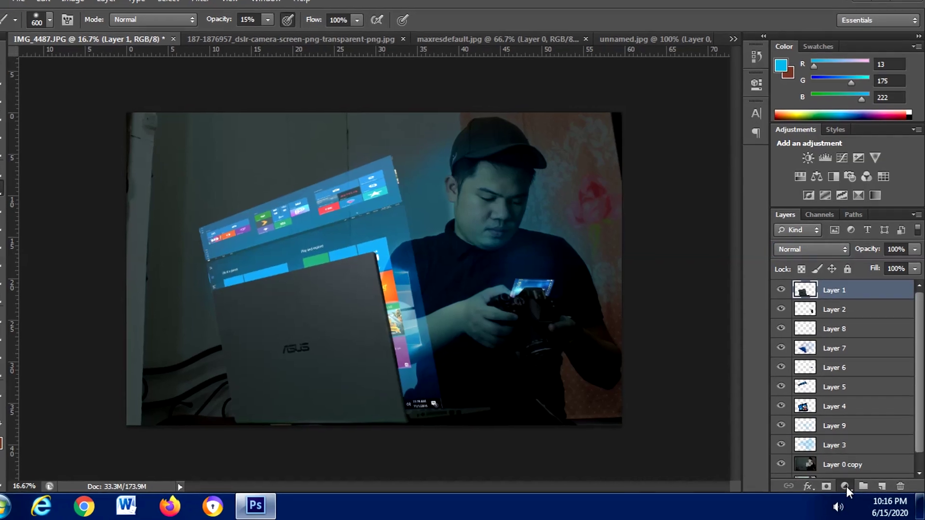
pyautogui.click(847, 487)
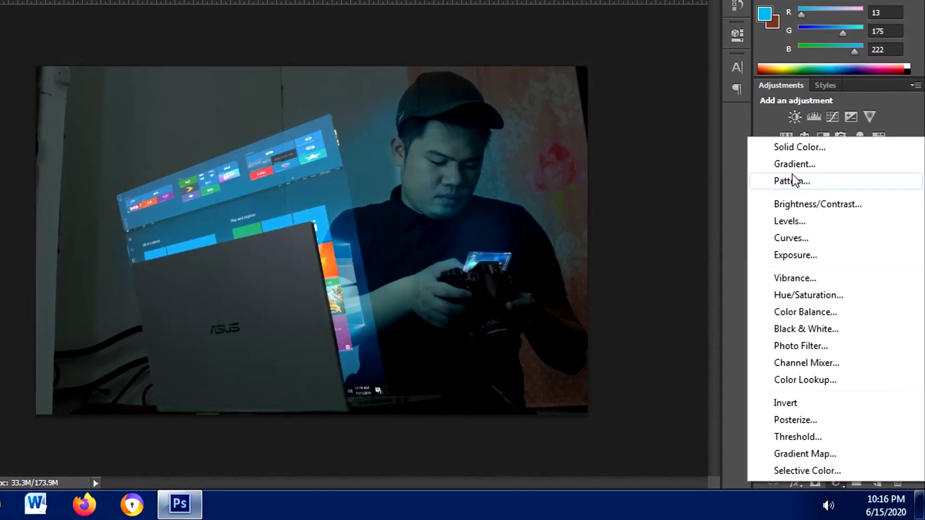
pyautogui.click(799, 177)
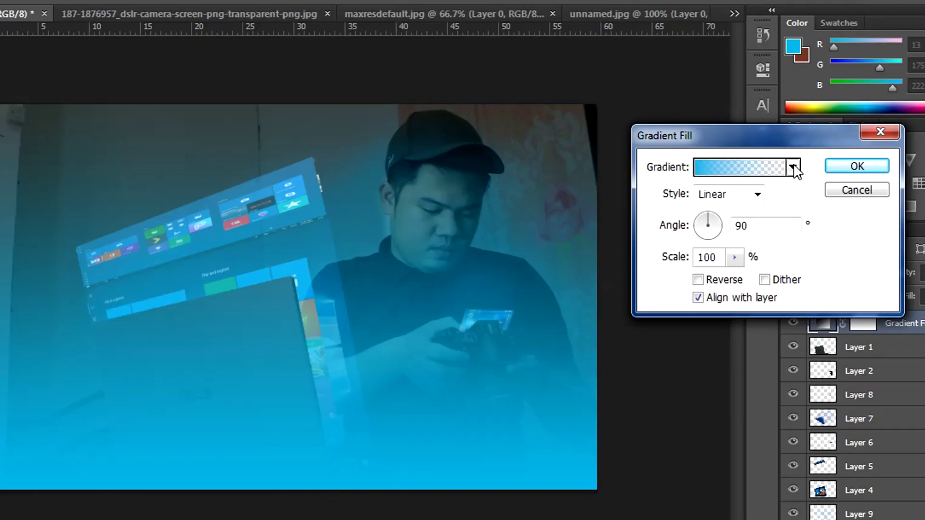
pyautogui.click(792, 168)
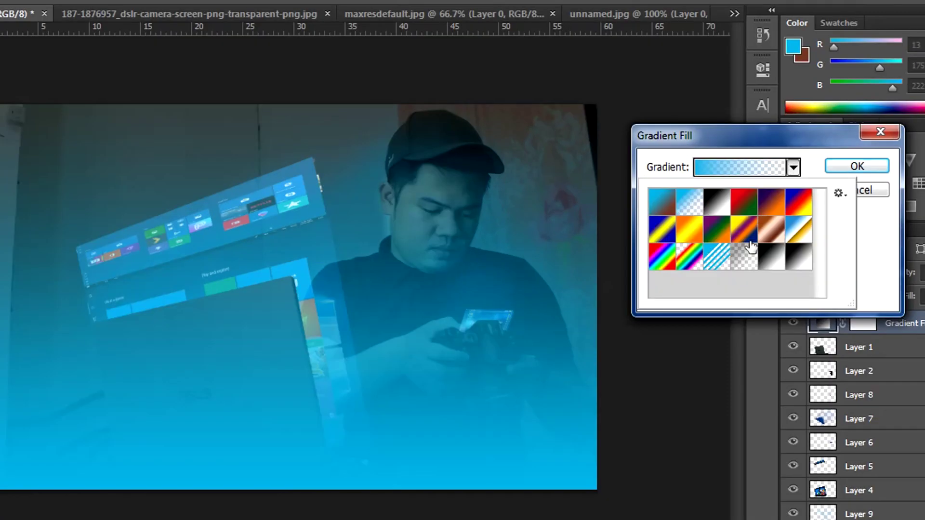
pyautogui.click(746, 257)
pyautogui.click(873, 237)
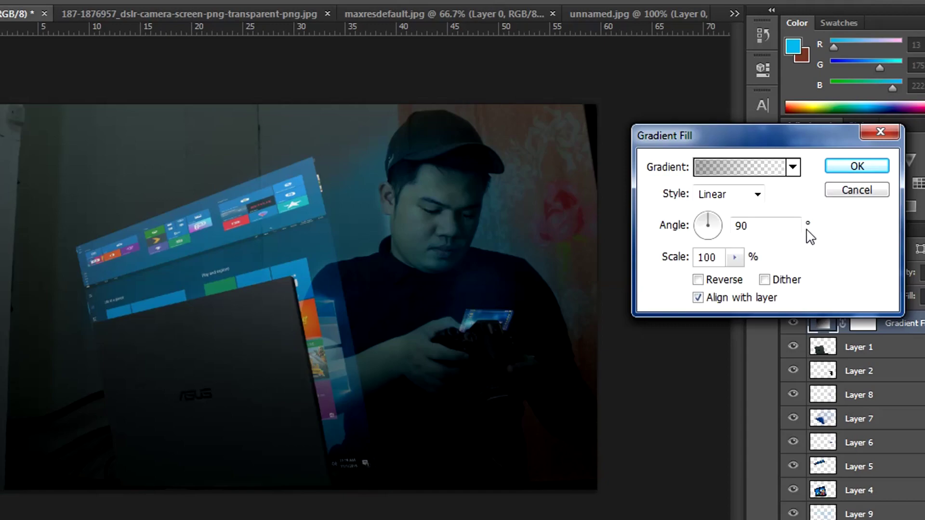
# - Make the gradient fill a reversed radial vignette and shift its bright centre onto the man's face and hands
pyautogui.click(757, 194)
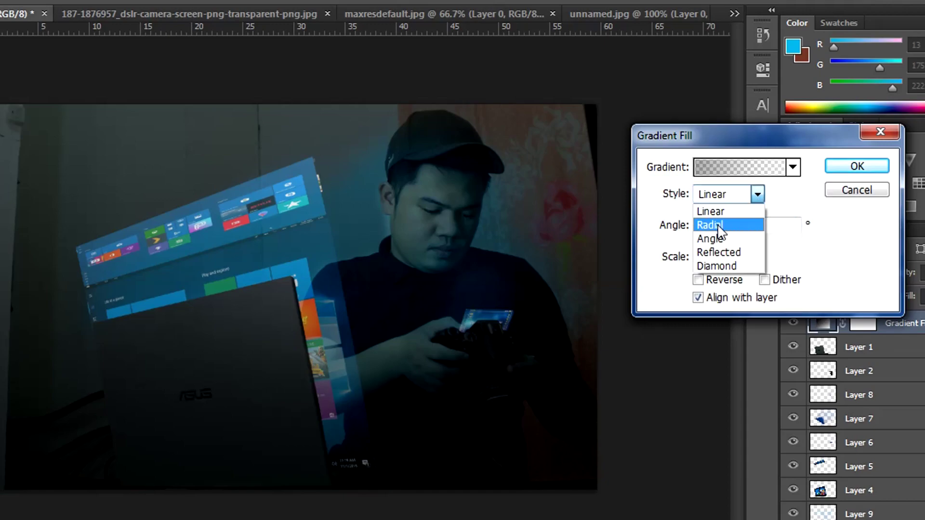
pyautogui.click(721, 227)
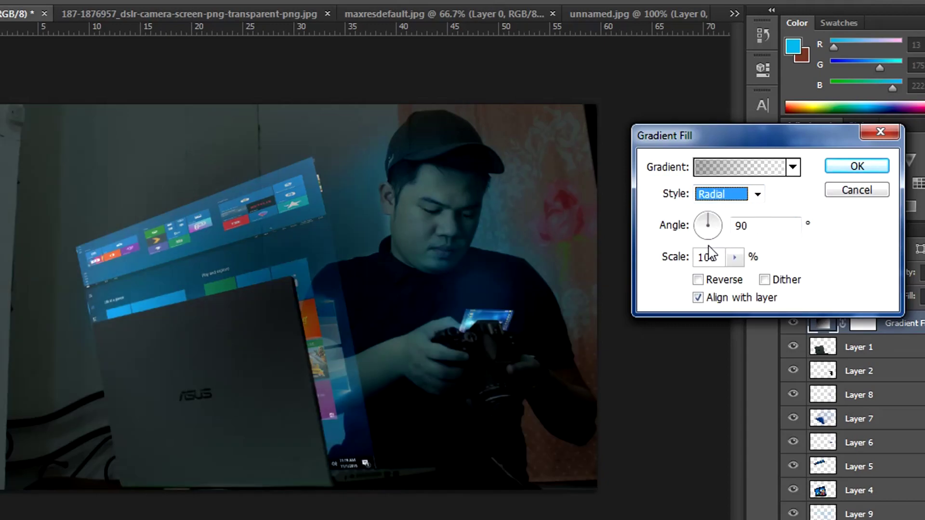
pyautogui.click(701, 281)
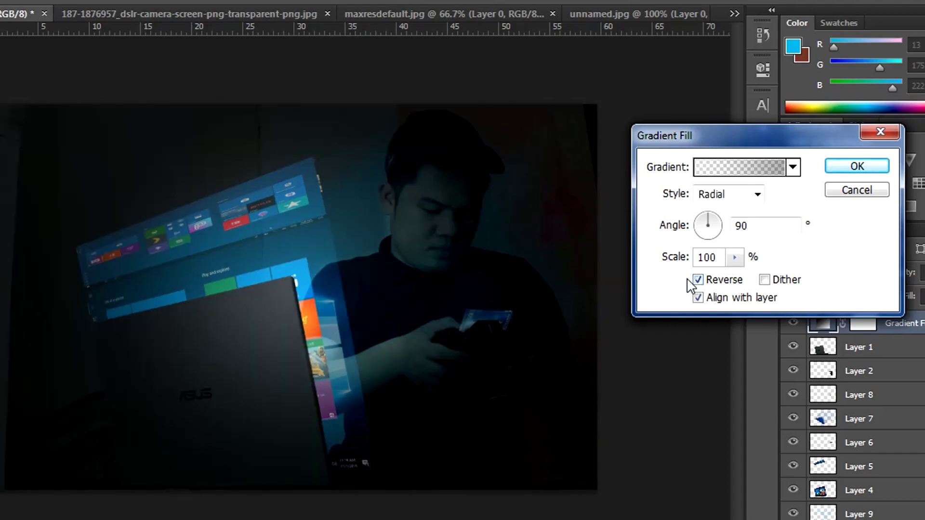
pyautogui.moveTo(328, 266); pyautogui.dragTo(454, 236)
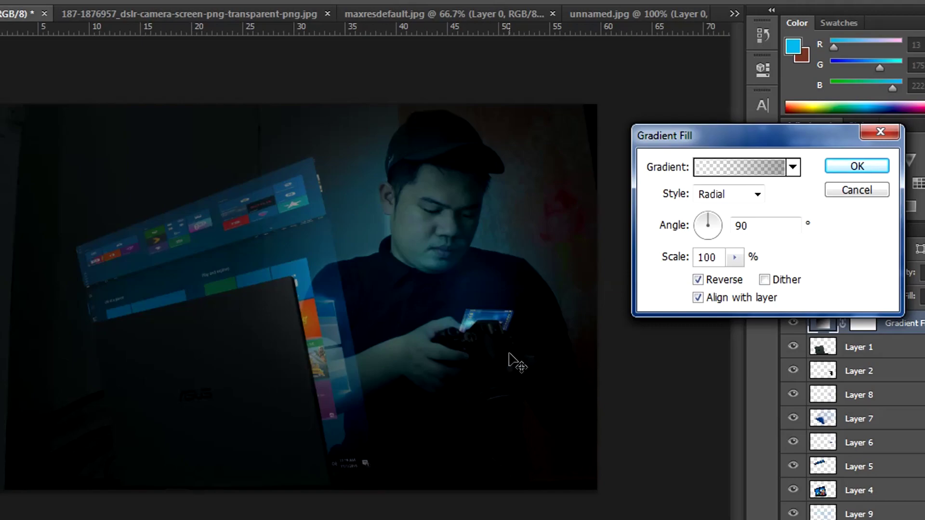
pyautogui.click(843, 169)
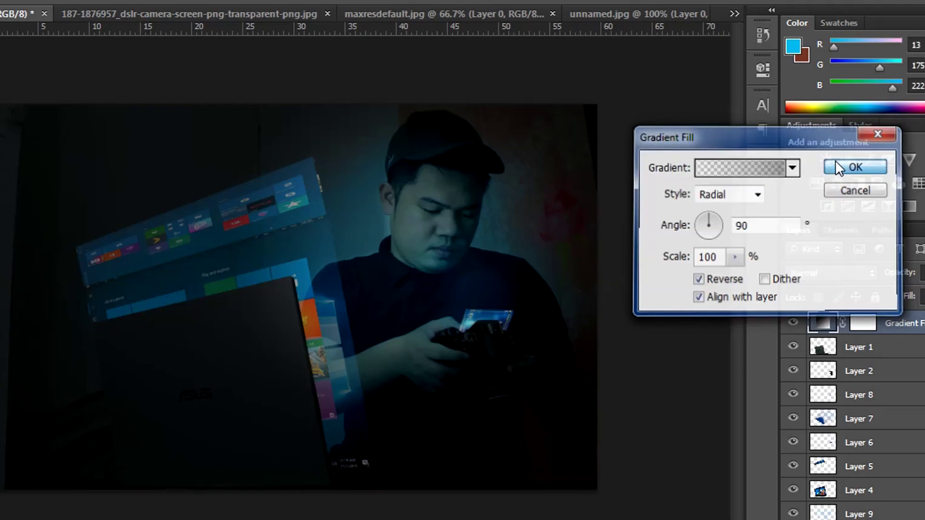
# - Select the layers from Gradient Fill 1 down to Layer 0 copy and stamp the visible image into a new merged layer on top
pyautogui.scroll(-2, 922, 327)
pyautogui.scroll(2, 922, 327)
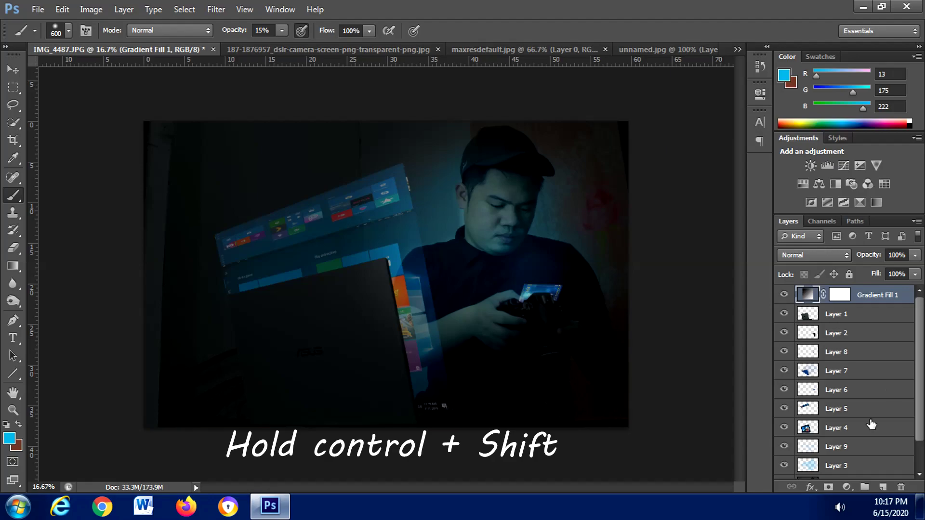
pyautogui.scroll(-1, 922, 426)
pyautogui.scroll(-1, 923, 426)
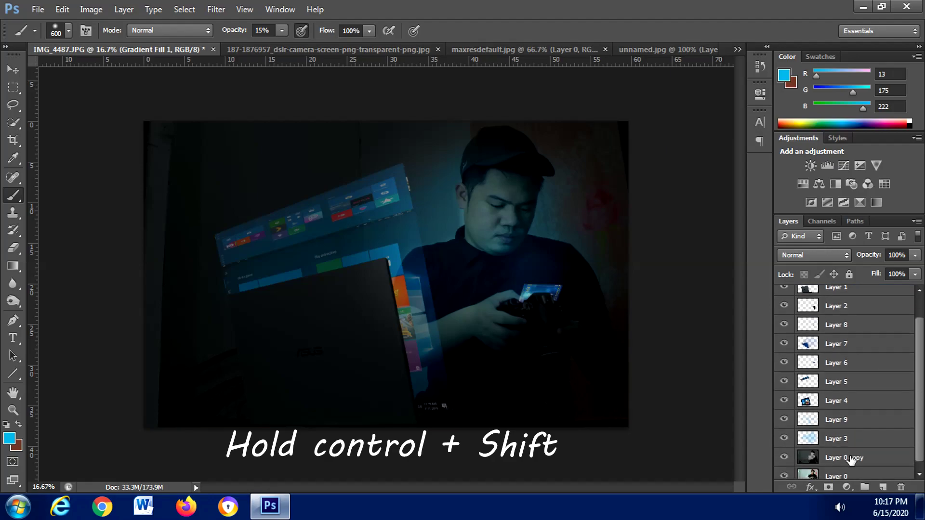
pyautogui.keyDown('ctrl'); pyautogui.keyDown('shift'); pyautogui.click(851, 460); pyautogui.keyUp('shift'); pyautogui.keyUp('ctrl')
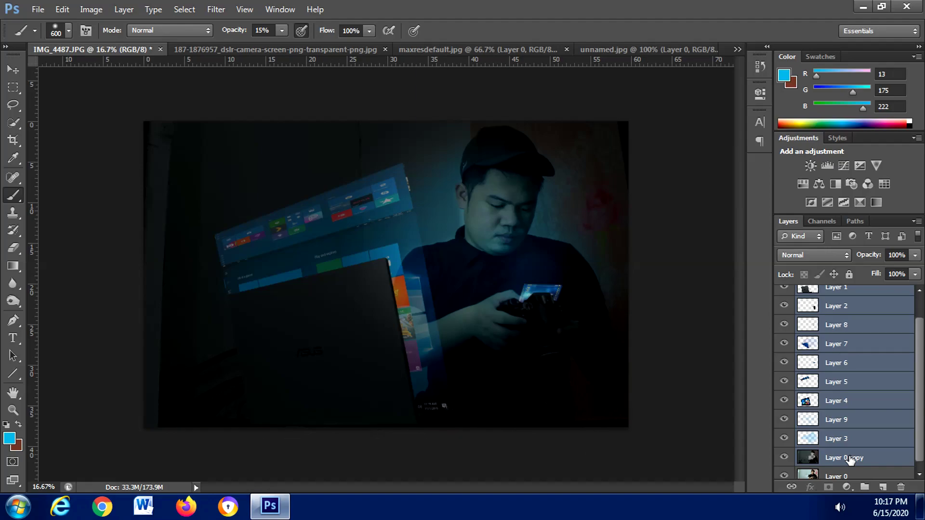
pyautogui.hotkey('ctrl', 'shift', 'alt', 'e')
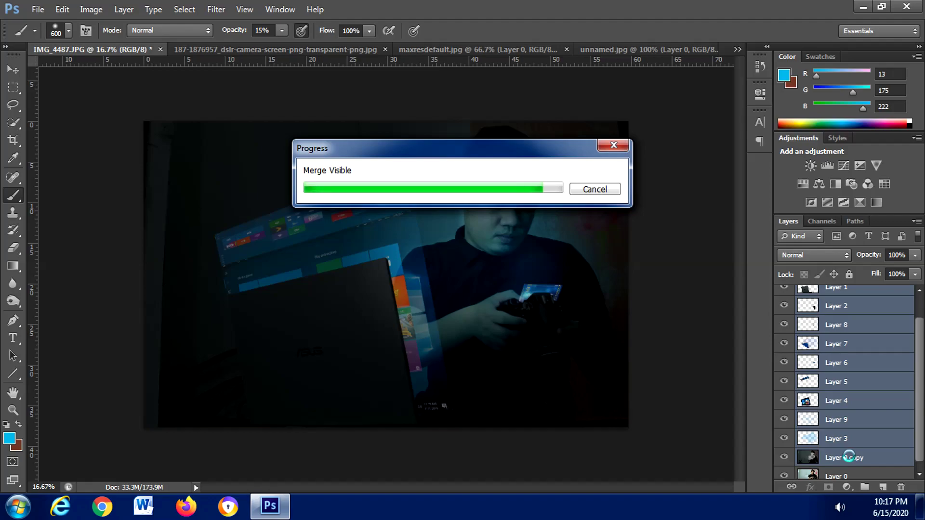
pyautogui.scroll(2, 921, 400)
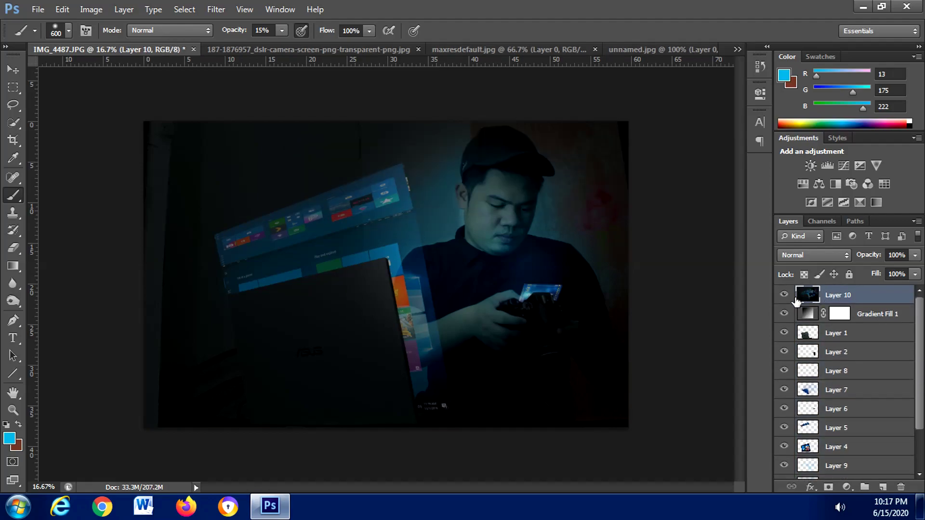
# - Darken the merged layer with a Curves adjustment, pulling the RGB curve down to output 24 at input 41
pyautogui.click(91, 9)
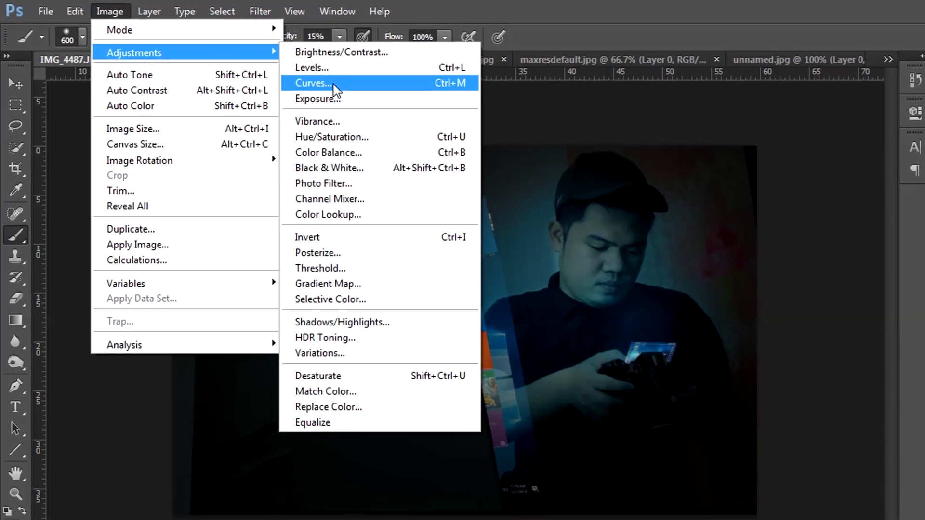
pyautogui.click(301, 77)
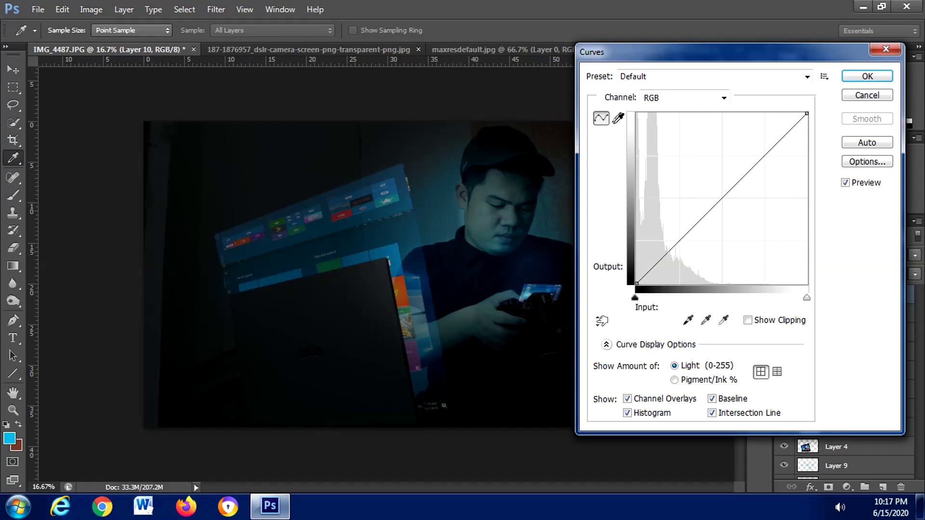
pyautogui.moveTo(674, 58); pyautogui.dragTo(712, 56)
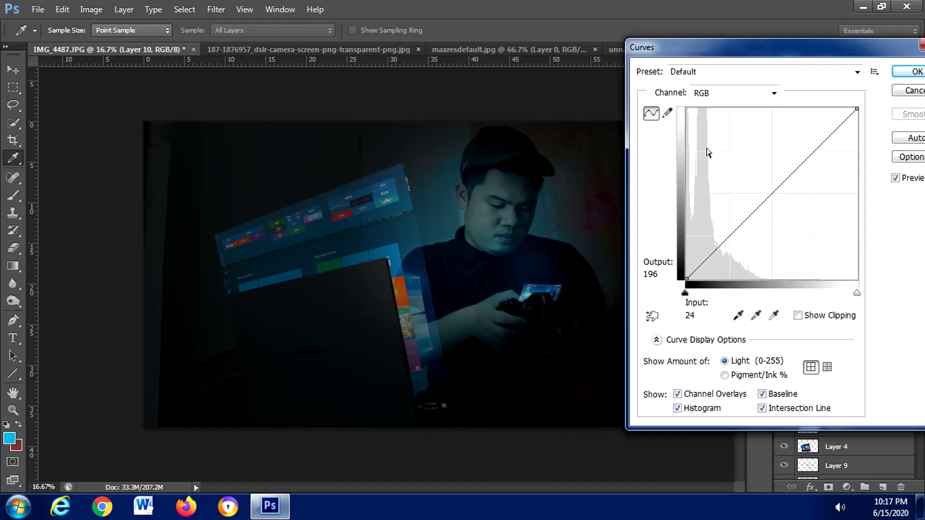
pyautogui.moveTo(706, 260); pyautogui.dragTo(715, 263)
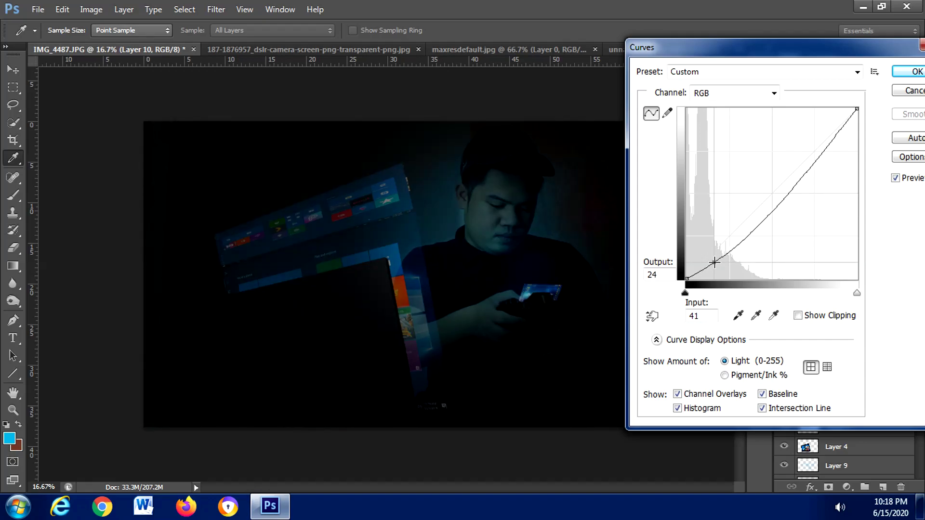
pyautogui.moveTo(703, 61); pyautogui.dragTo(631, 36)
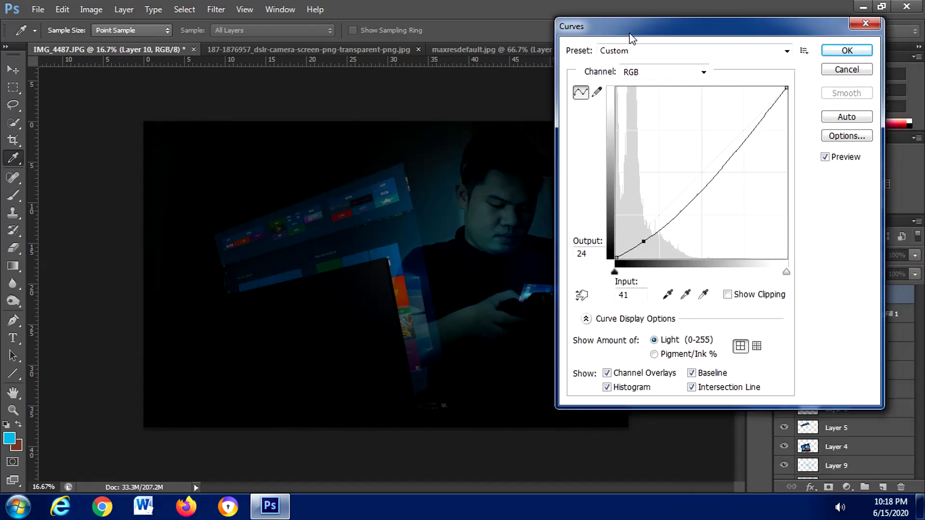
pyautogui.click(825, 52)
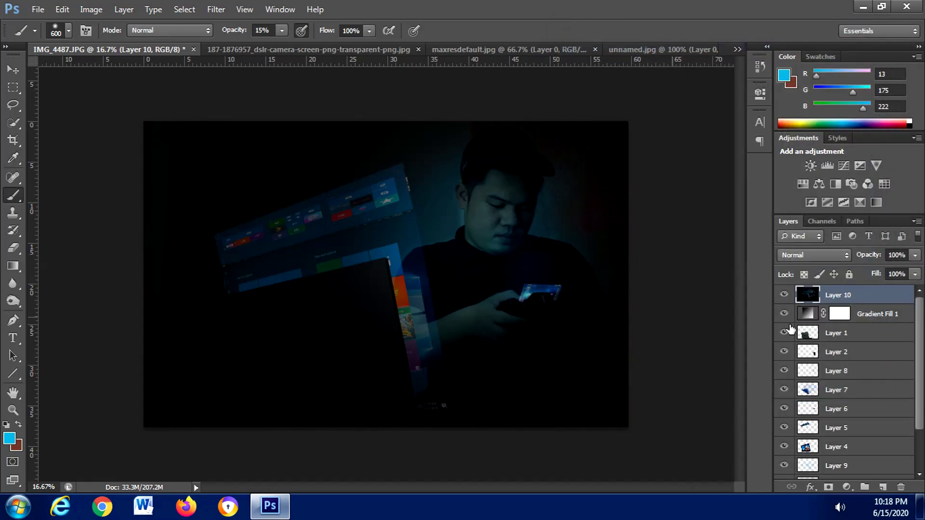